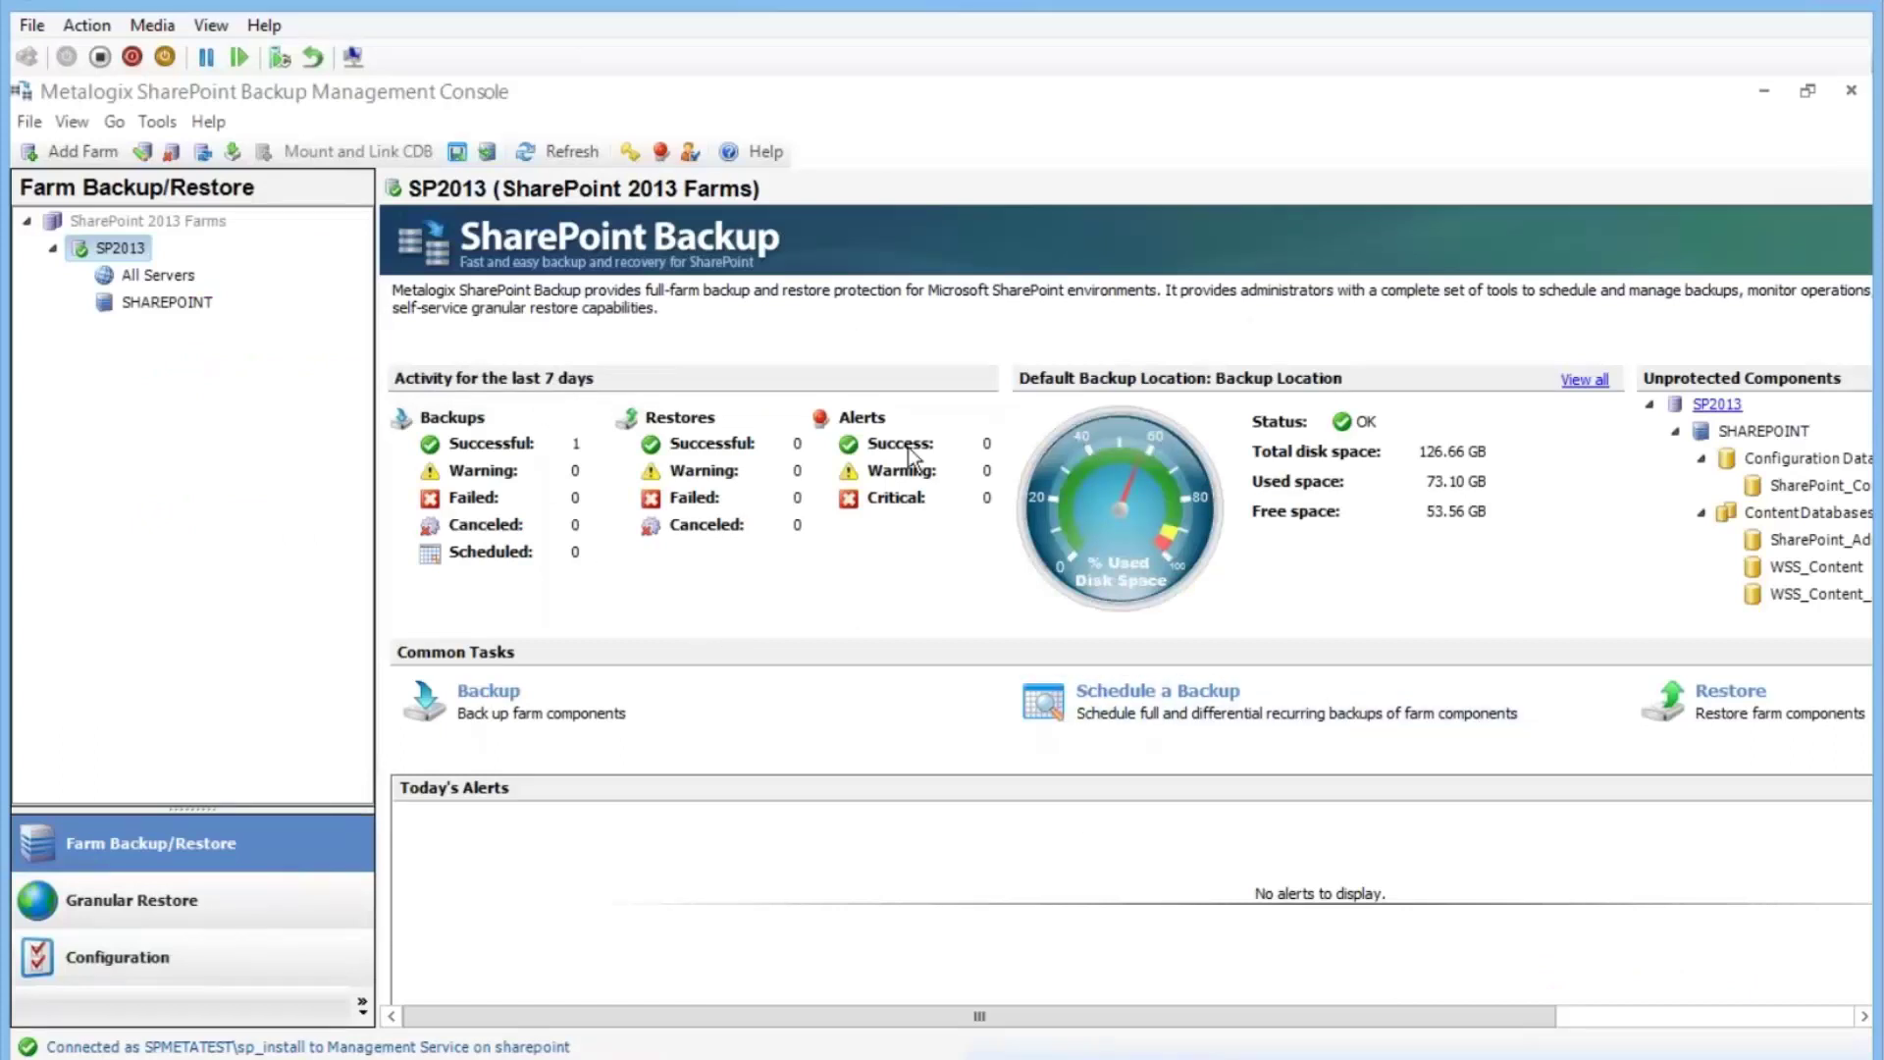
Step: Import the backup sets from Backup Location into SP2013's mounted databases for granular restore
{"action": "left_click", "coordinate": [169, 274]}
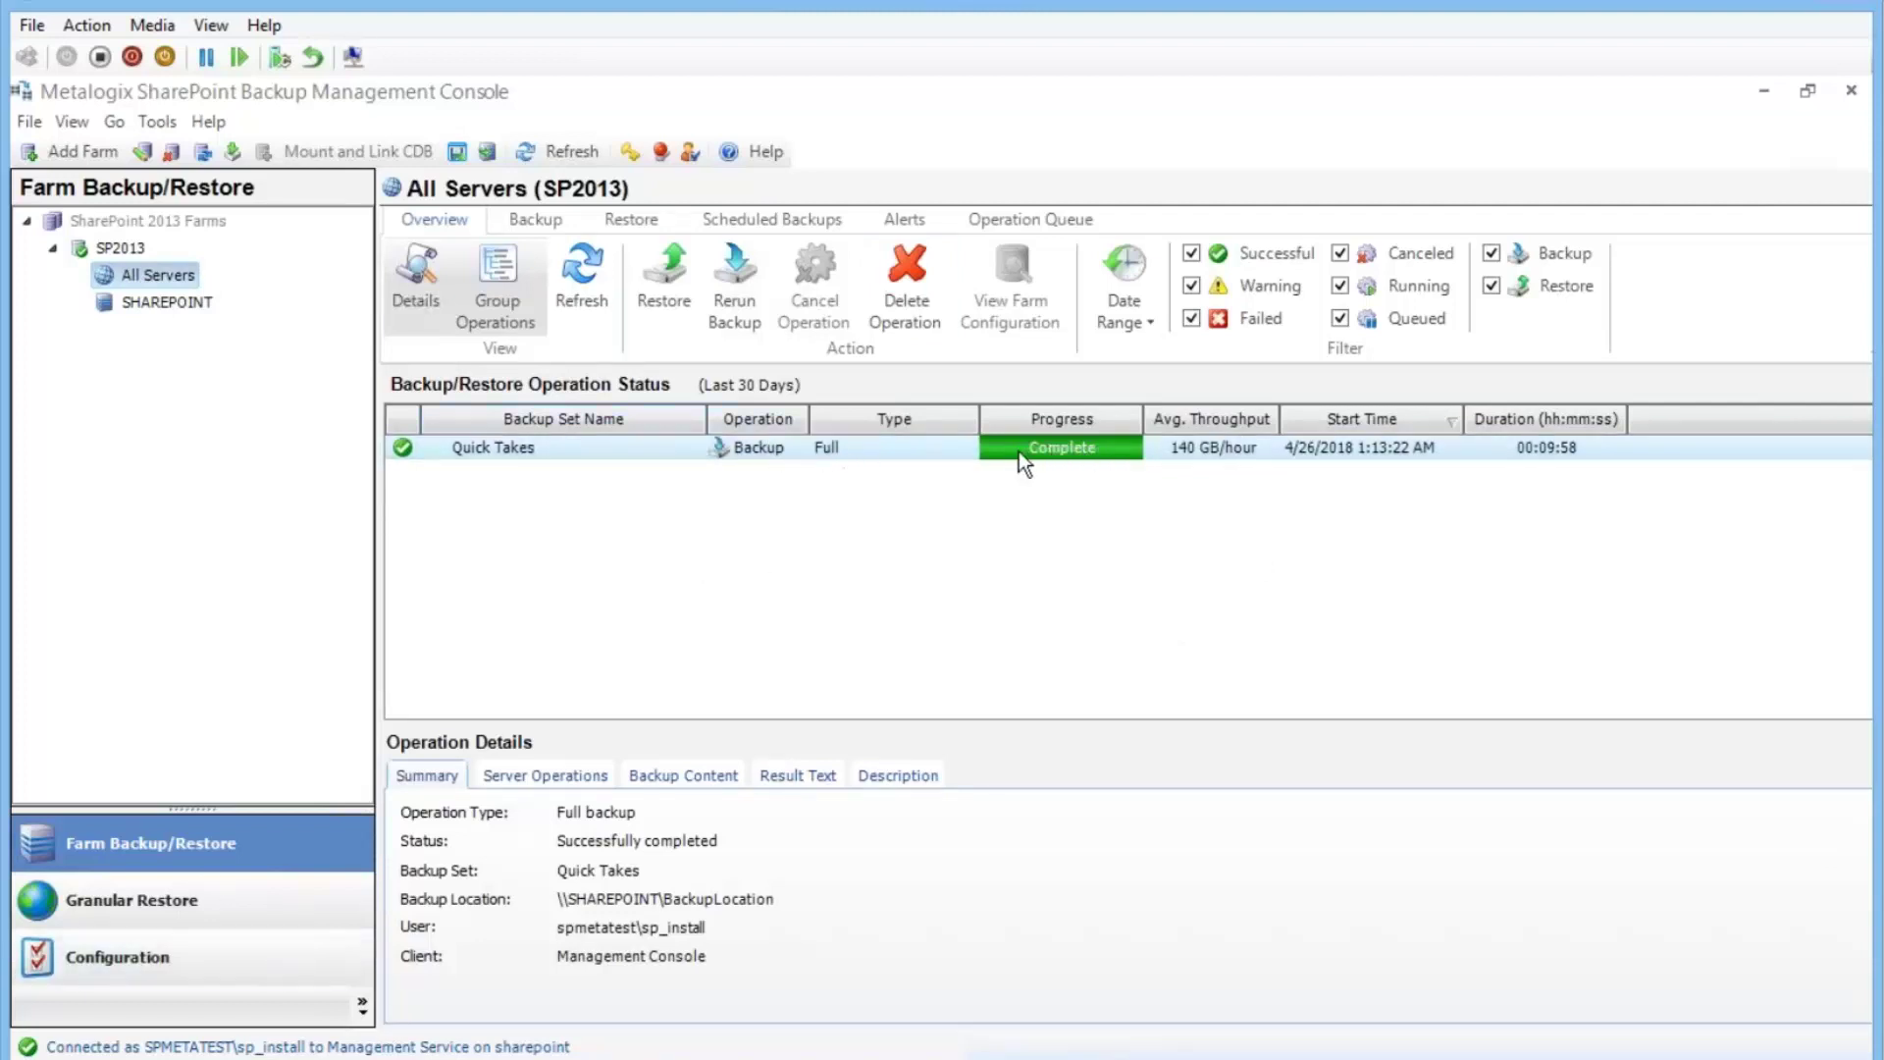
{"action": "left_click", "coordinate": [191, 907]}
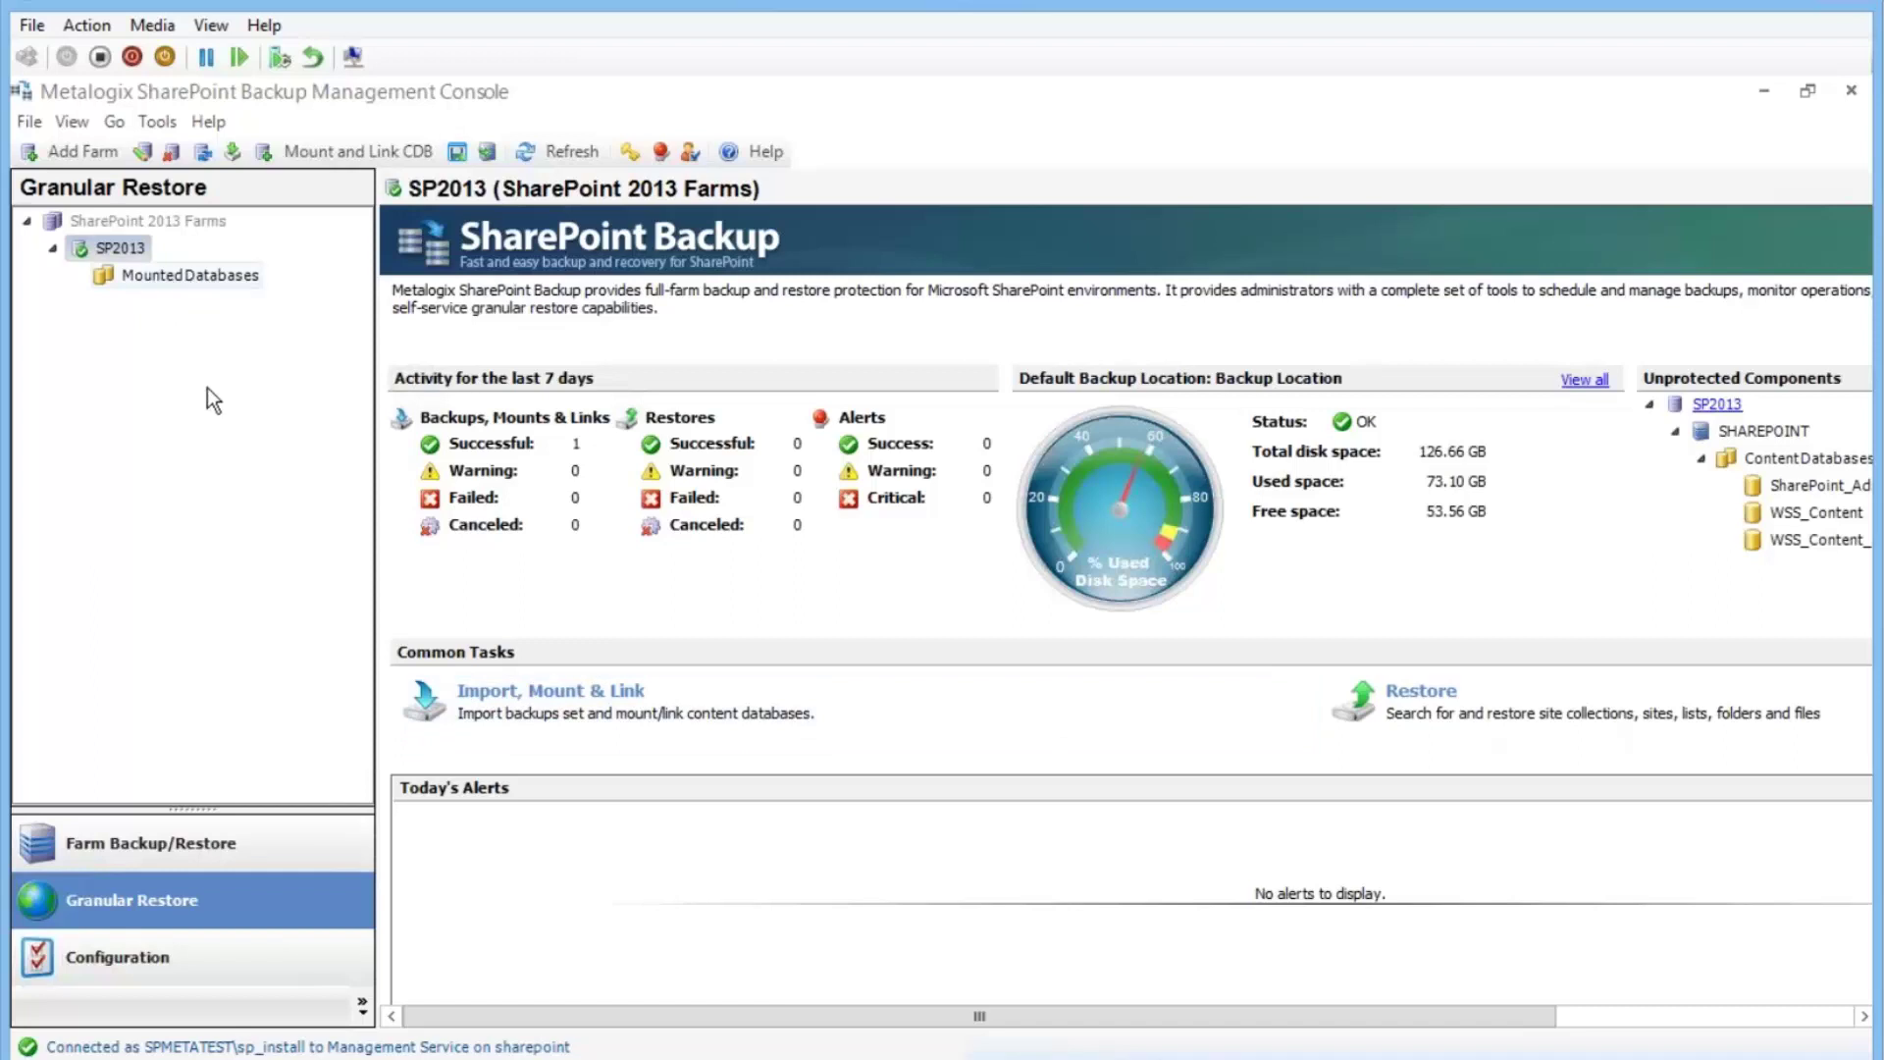
{"action": "left_click", "coordinate": [230, 276]}
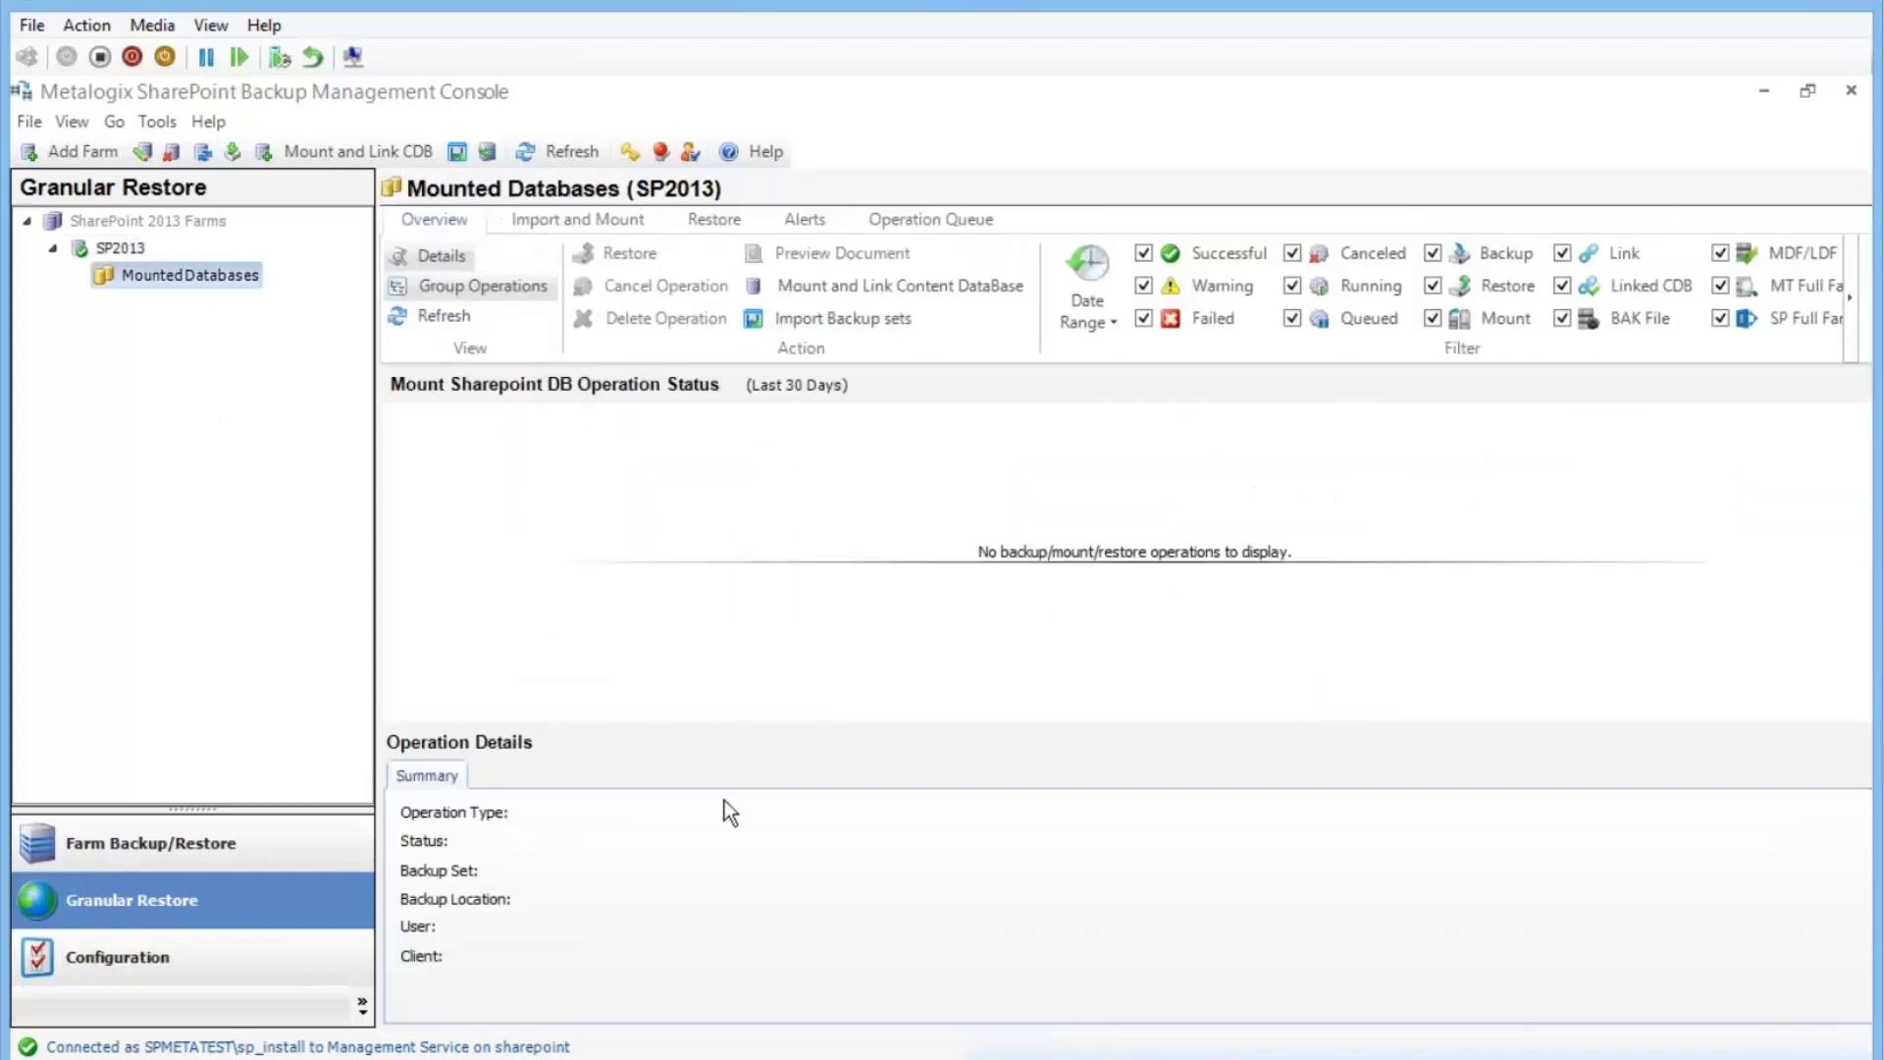
{"action": "left_click", "coordinate": [569, 218]}
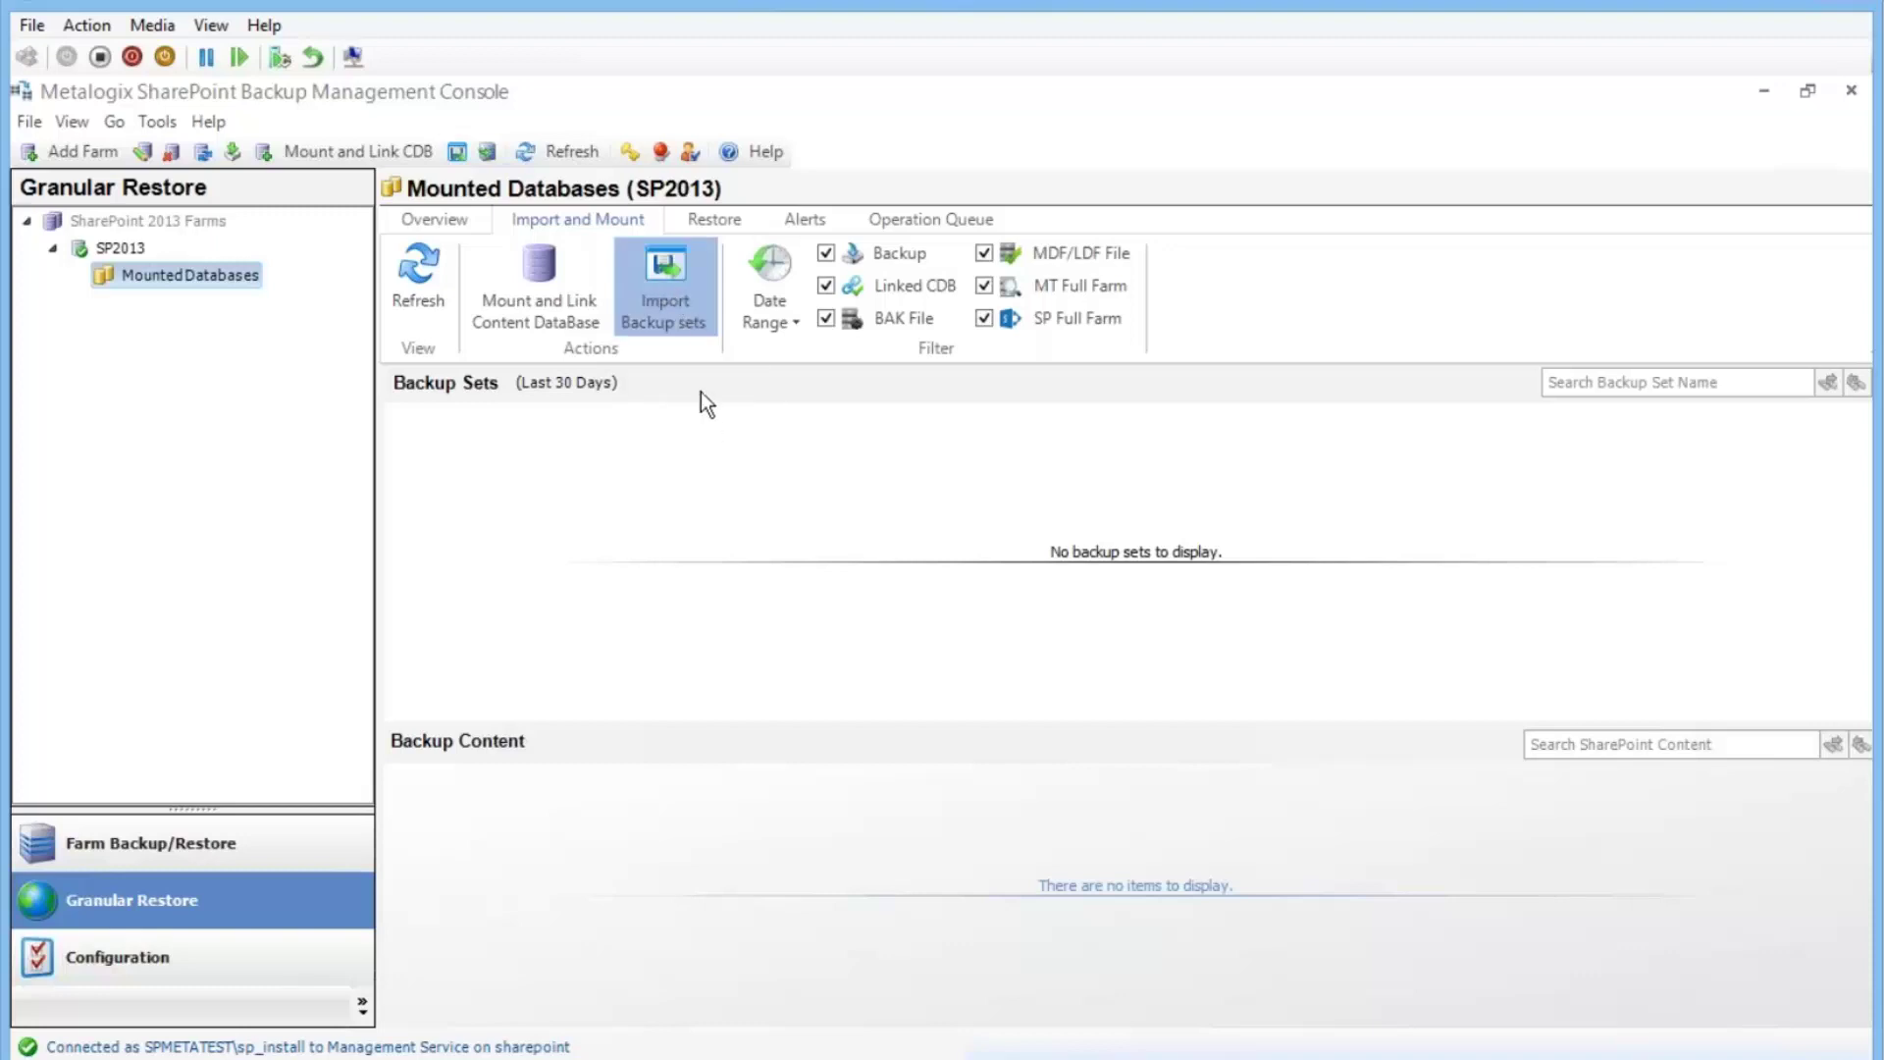
{"action": "left_click", "coordinate": [656, 311]}
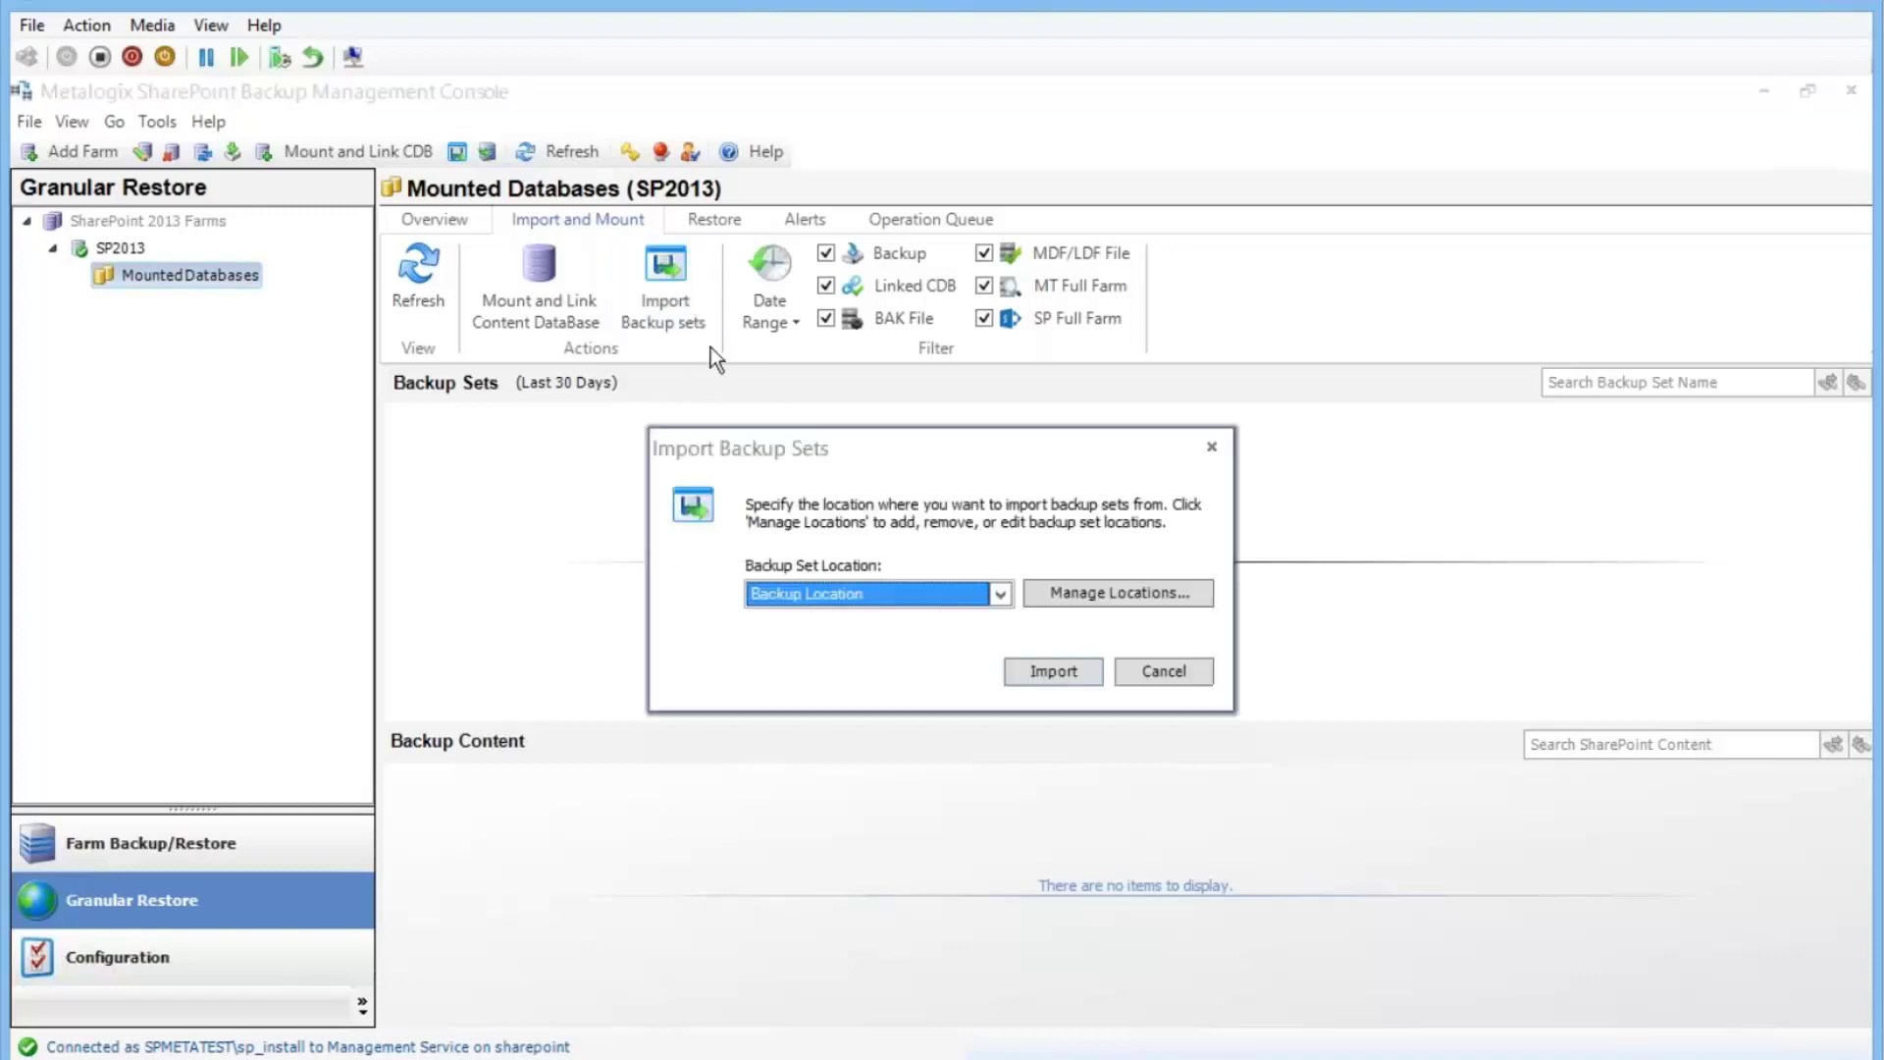
{"action": "left_click", "coordinate": [1044, 670]}
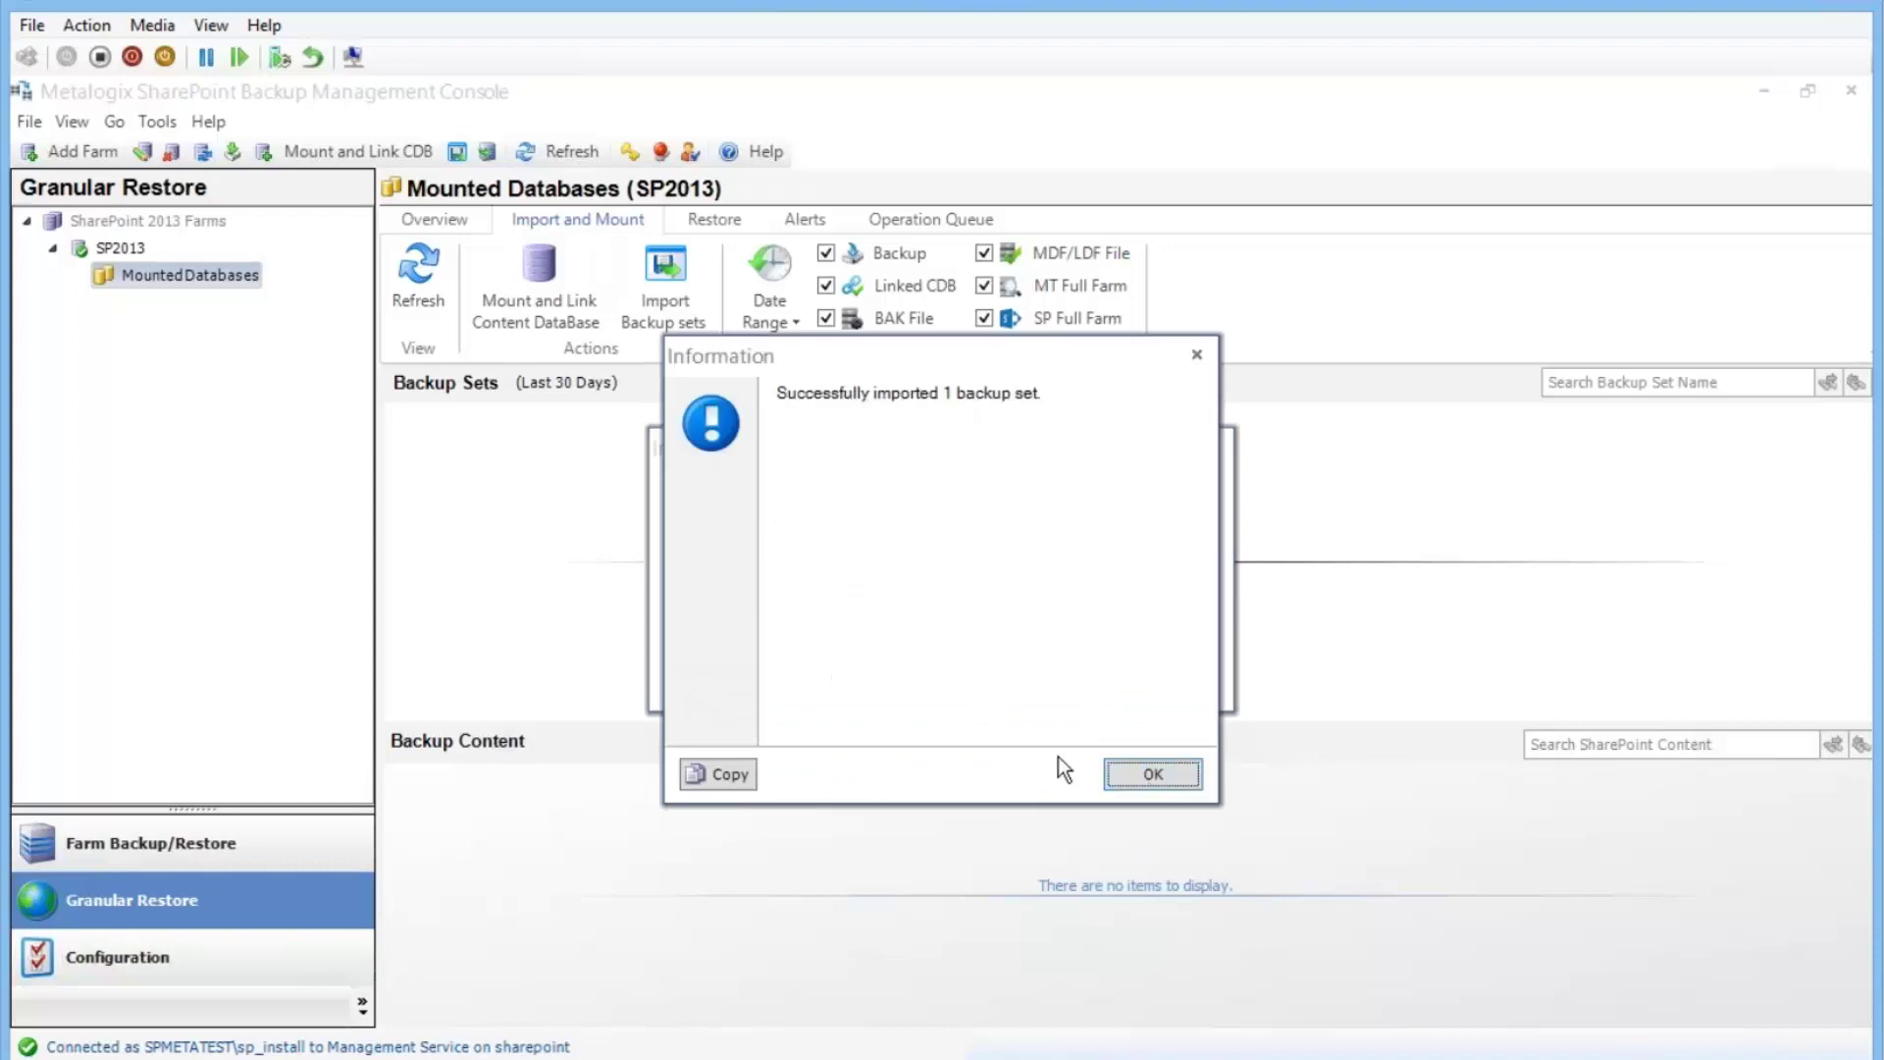
{"action": "left_click", "coordinate": [1150, 774]}
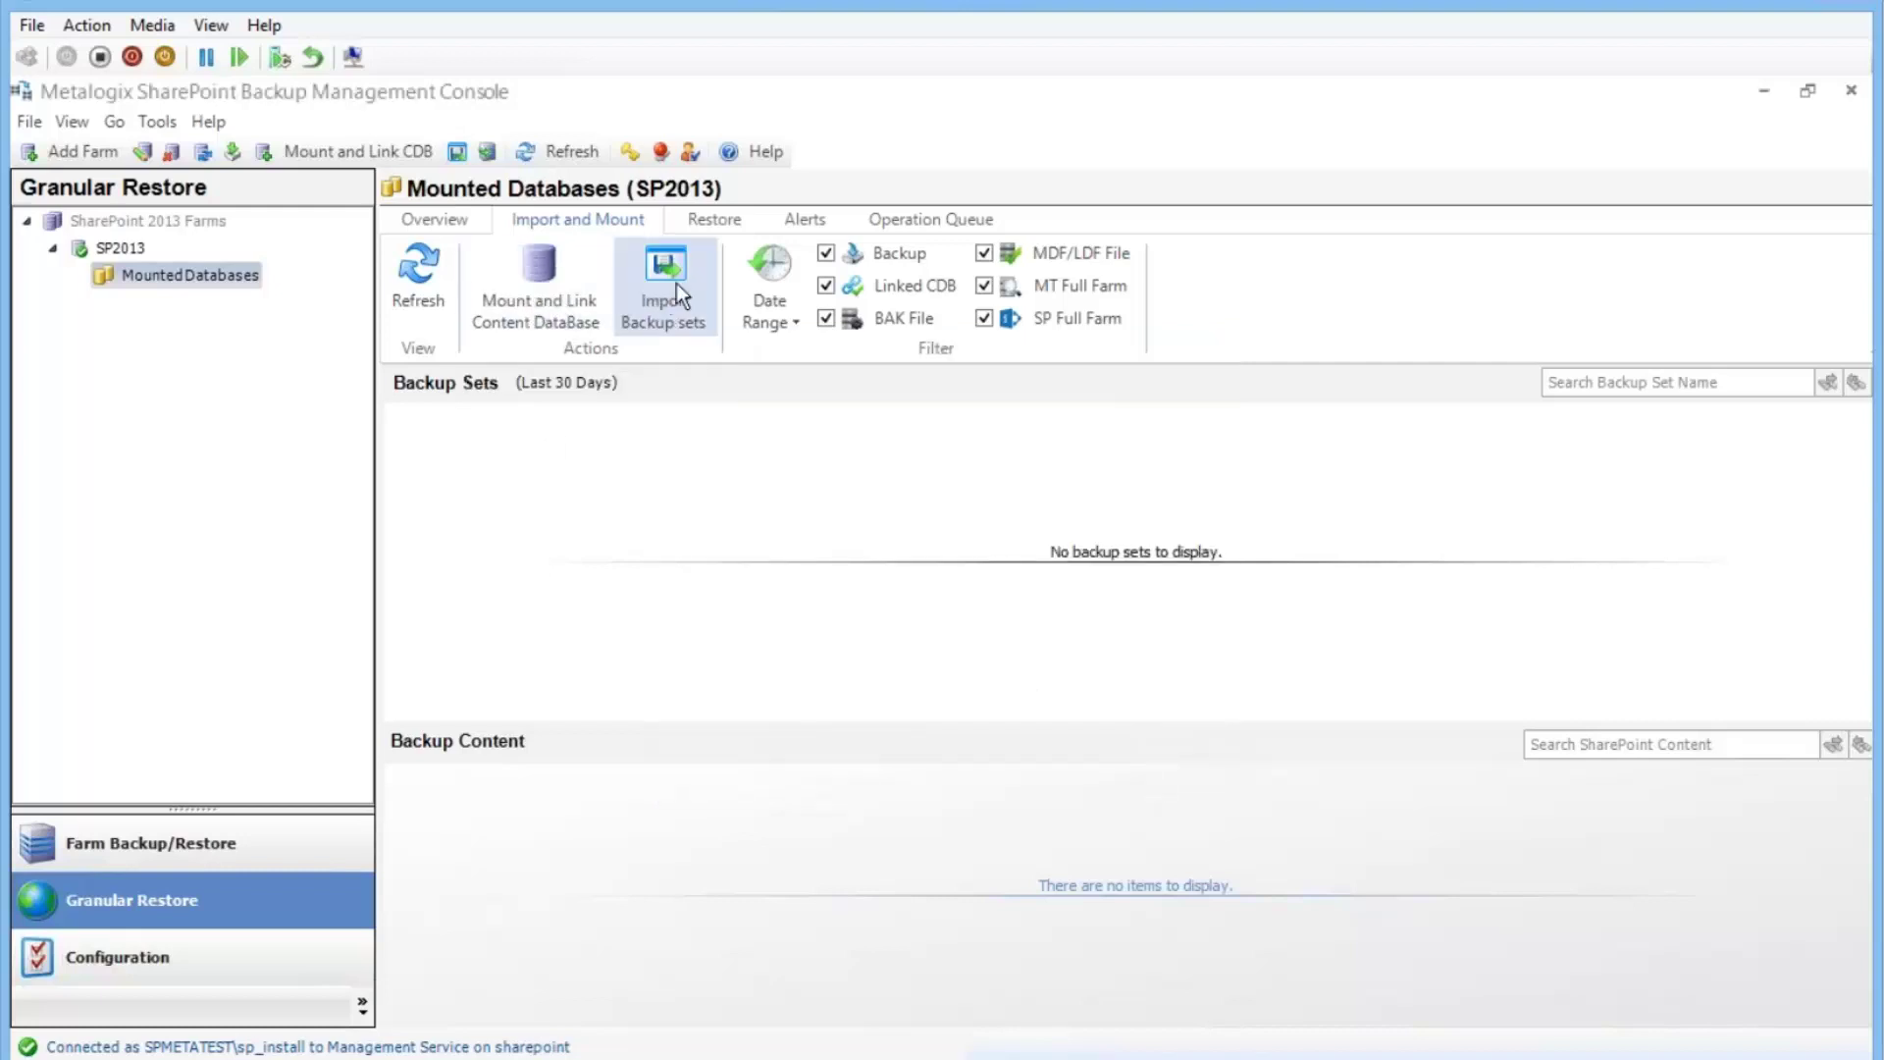
Step: Start mounting a content database with Metalogix Full Farm Backup as source, SQL Server SHAREPOINT as target and the backup service user account
{"action": "left_click", "coordinate": [539, 280]}
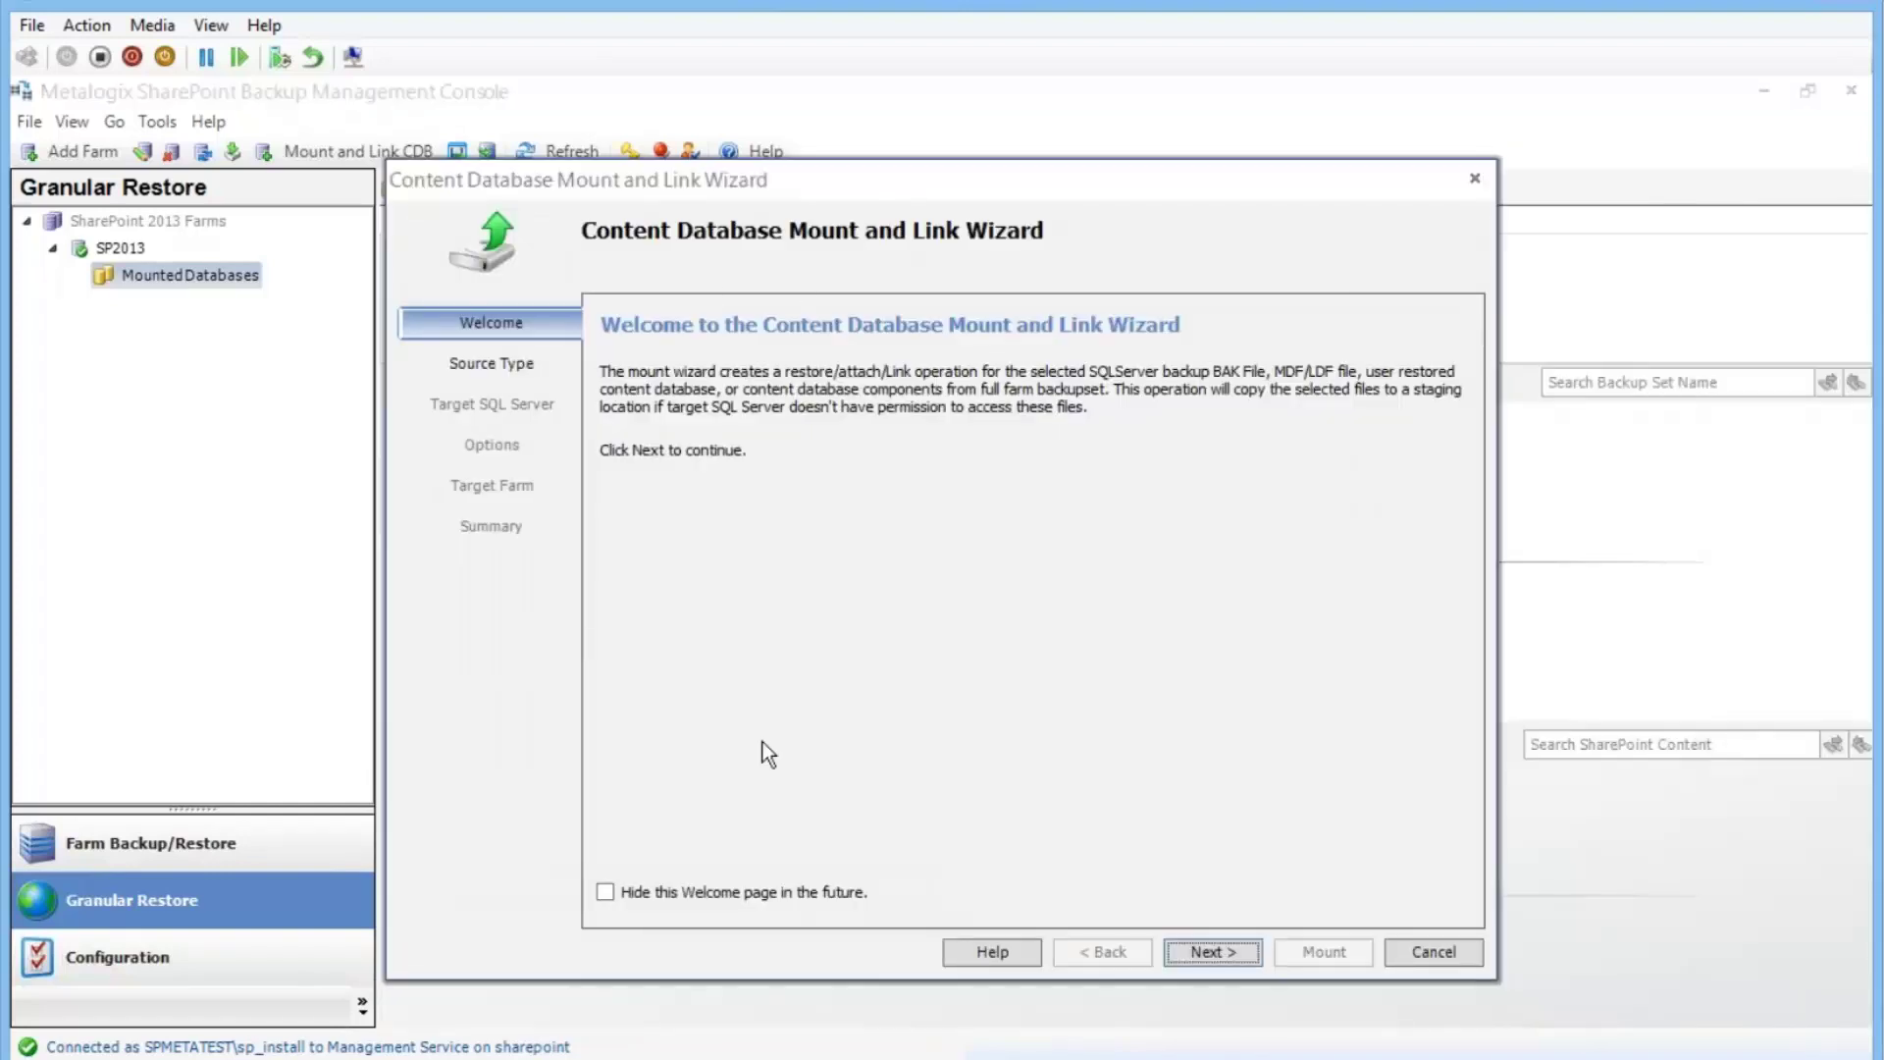
{"action": "left_click", "coordinate": [1203, 951]}
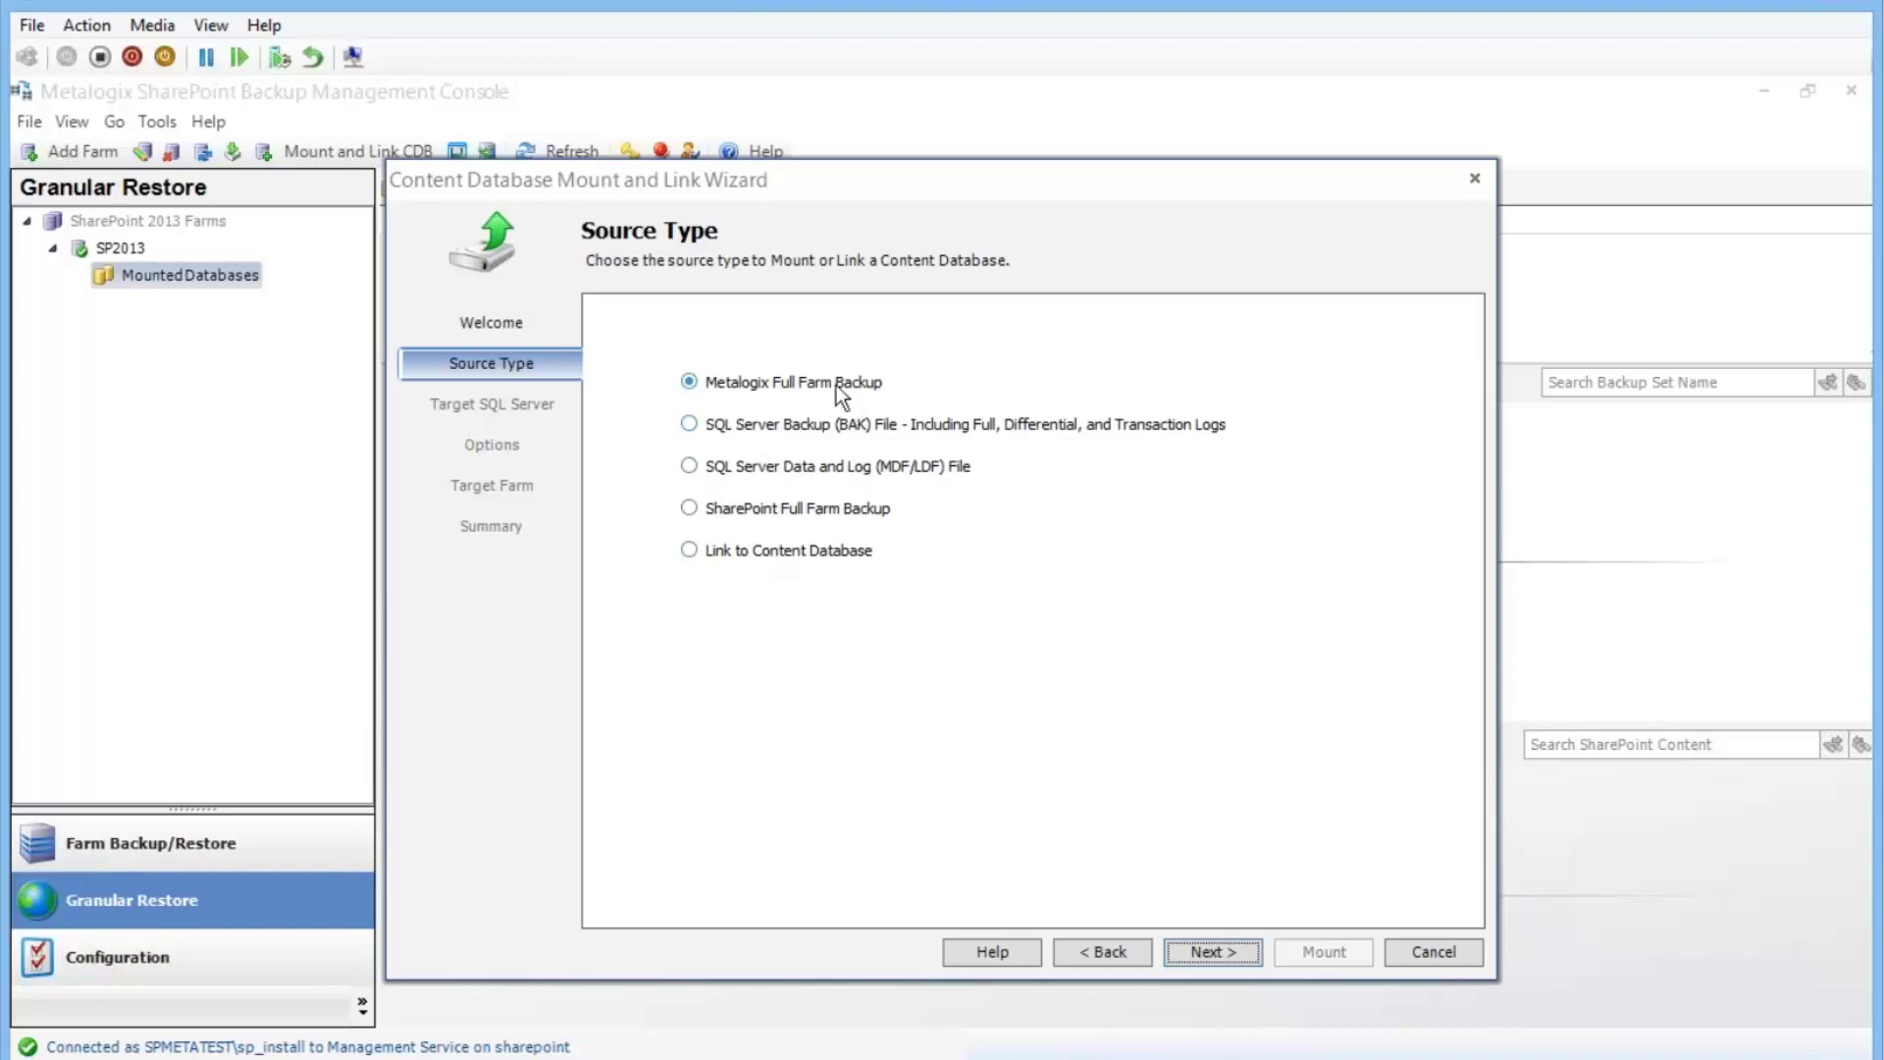
{"action": "left_click", "coordinate": [1216, 952]}
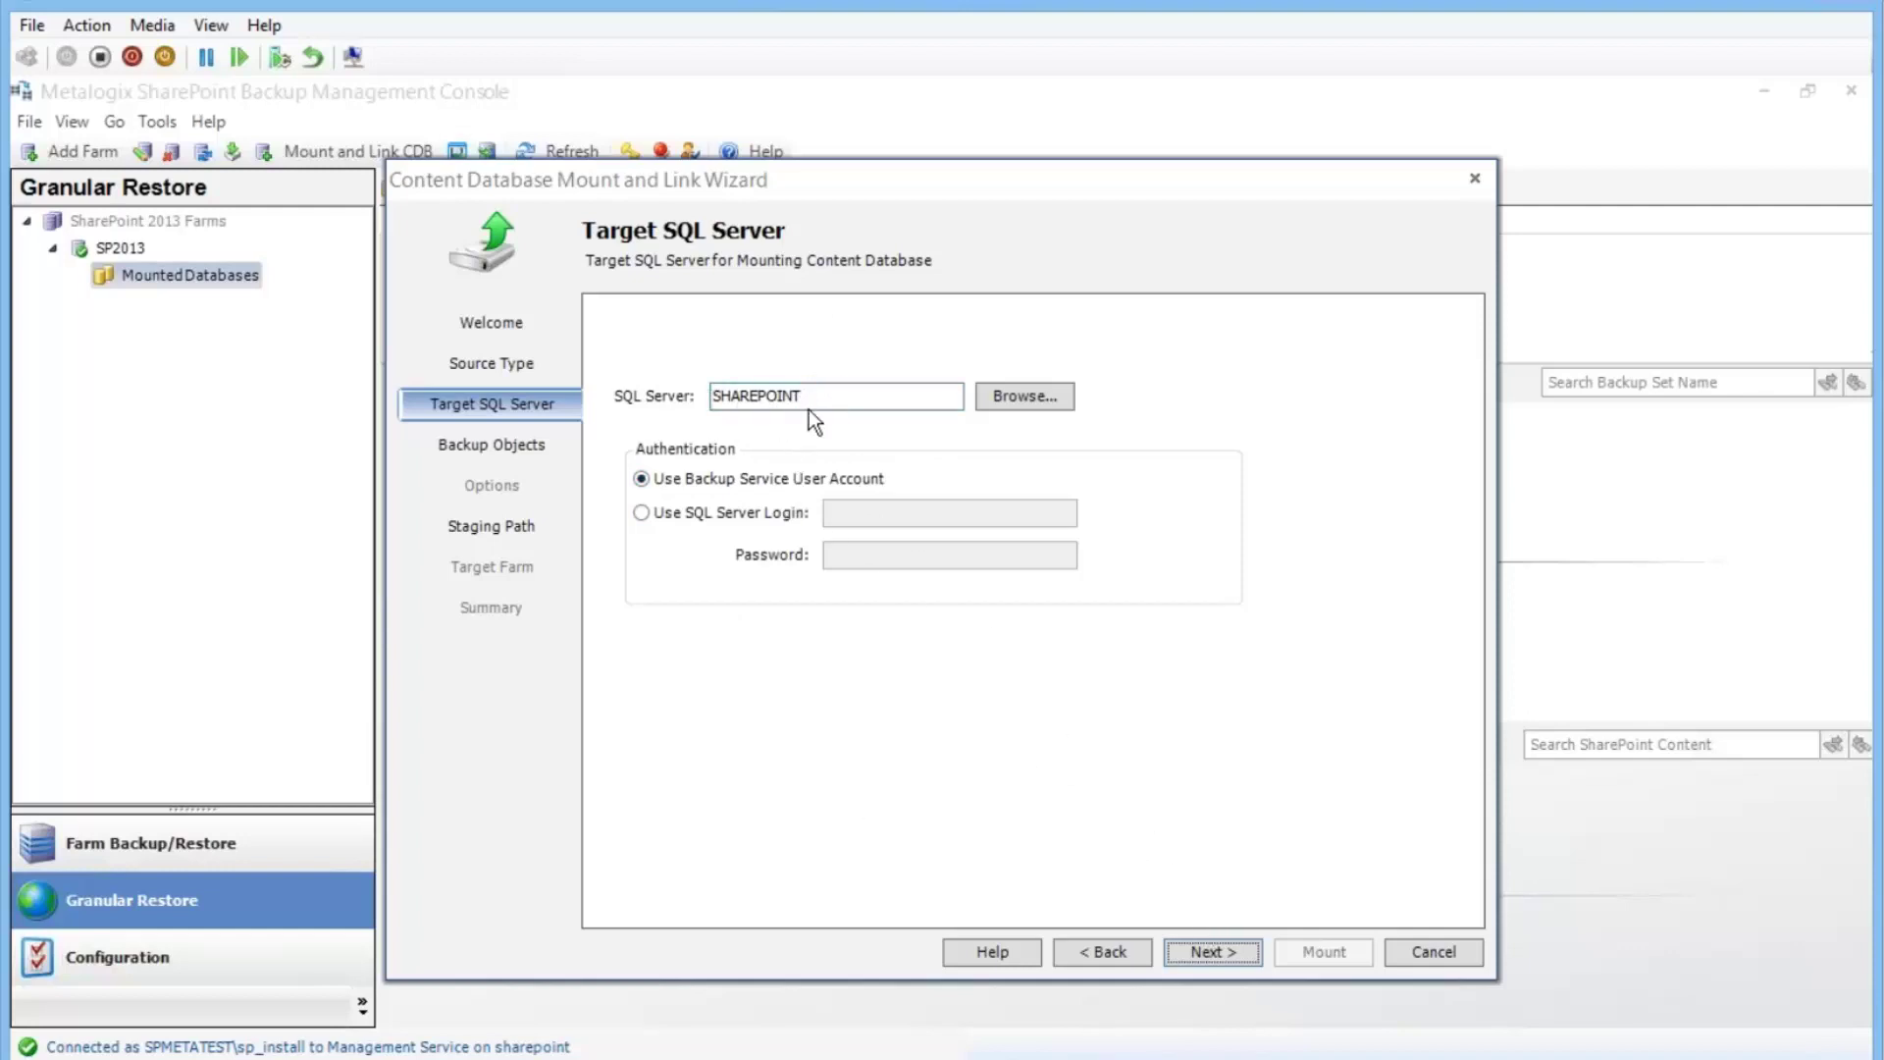
{"action": "left_click", "coordinate": [1244, 958]}
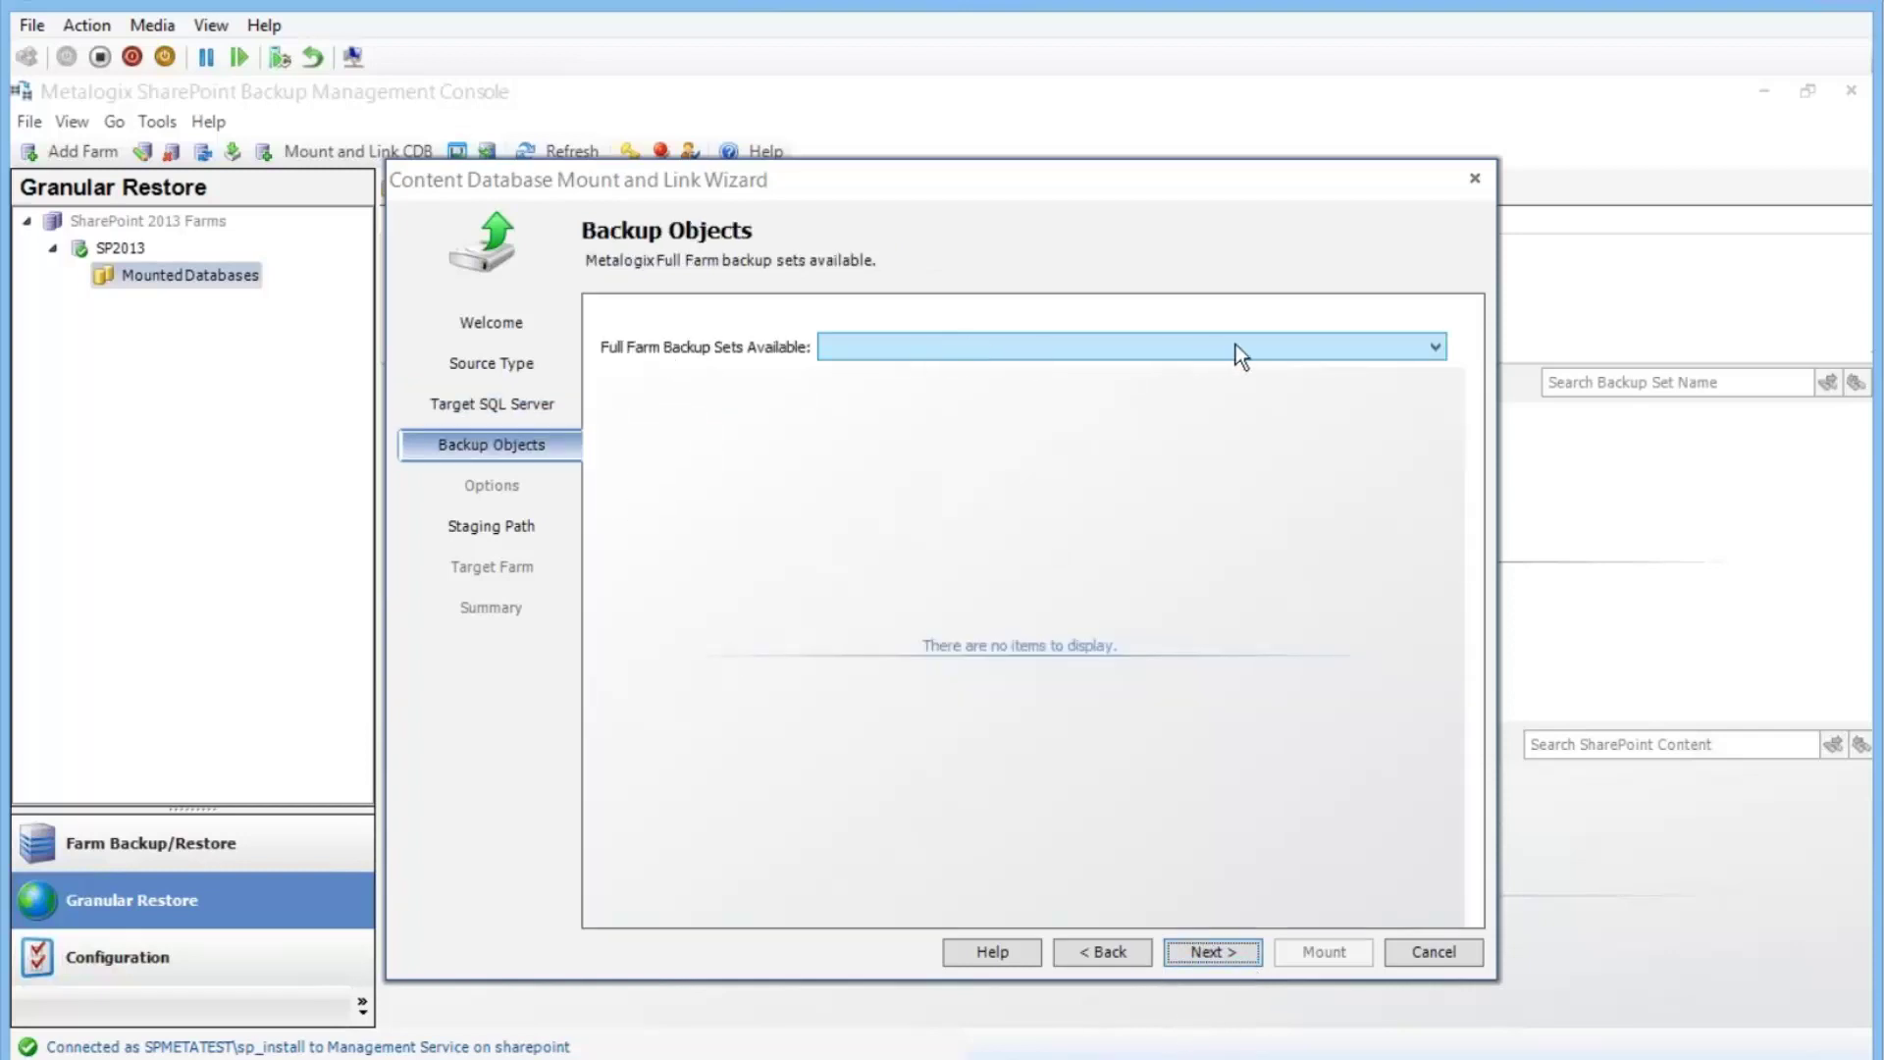
Step: Choose the full farm backup set Quick Takes - 04-26-2018 1:13 AM and include its WSS_Content (Full) database
{"action": "left_click", "coordinate": [1420, 350]}
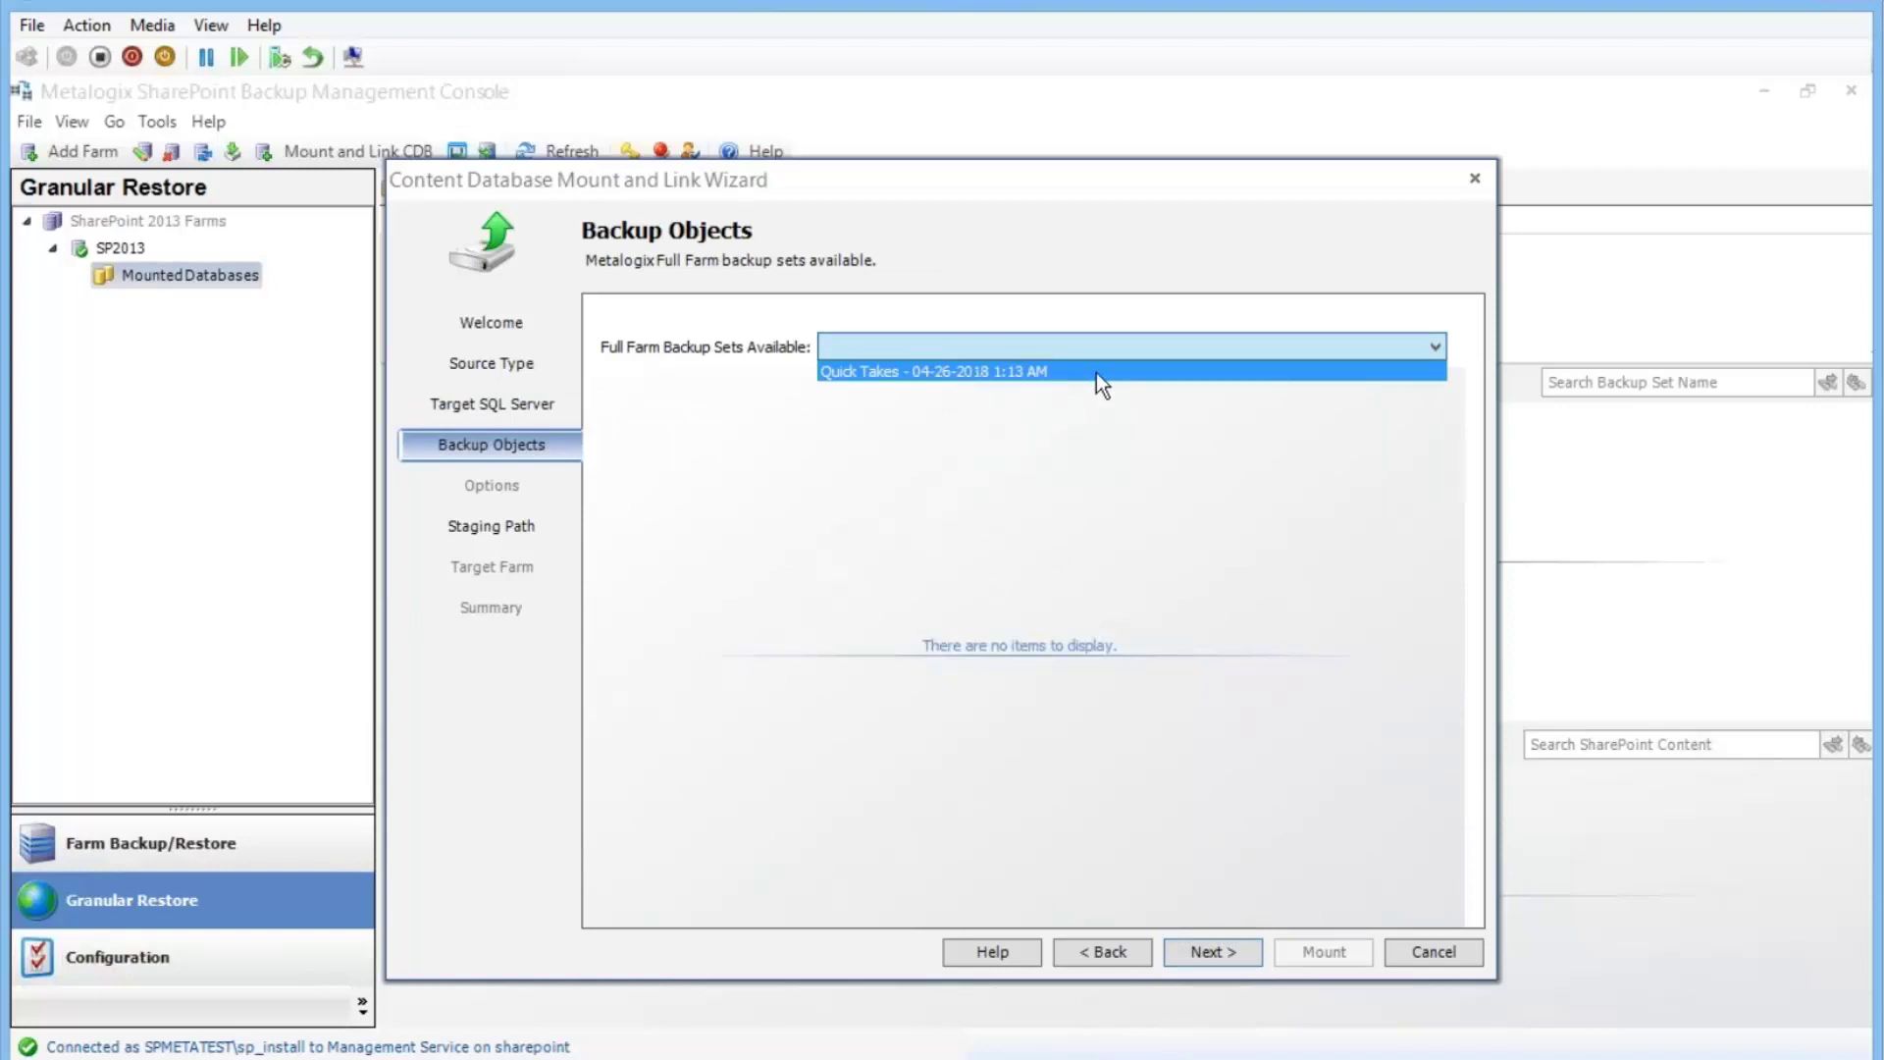
{"action": "left_click", "coordinate": [945, 371]}
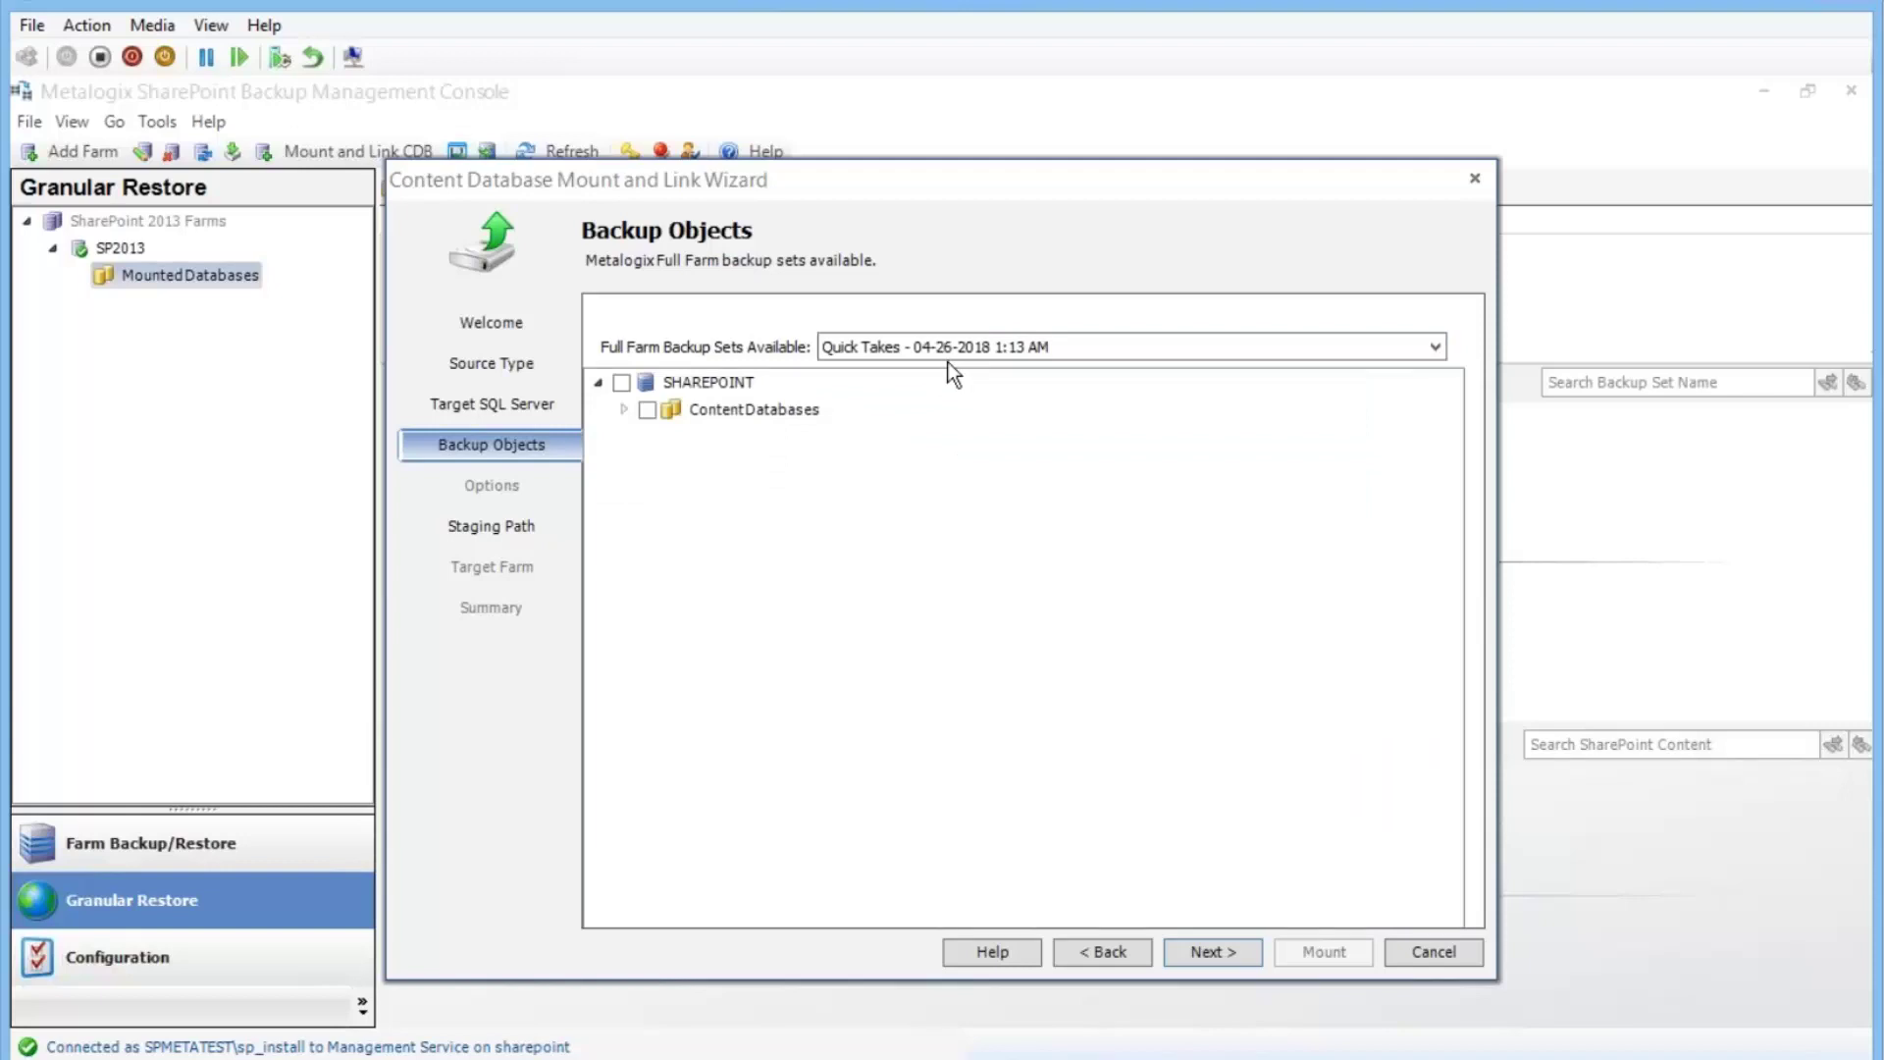
{"action": "left_click", "coordinate": [622, 409]}
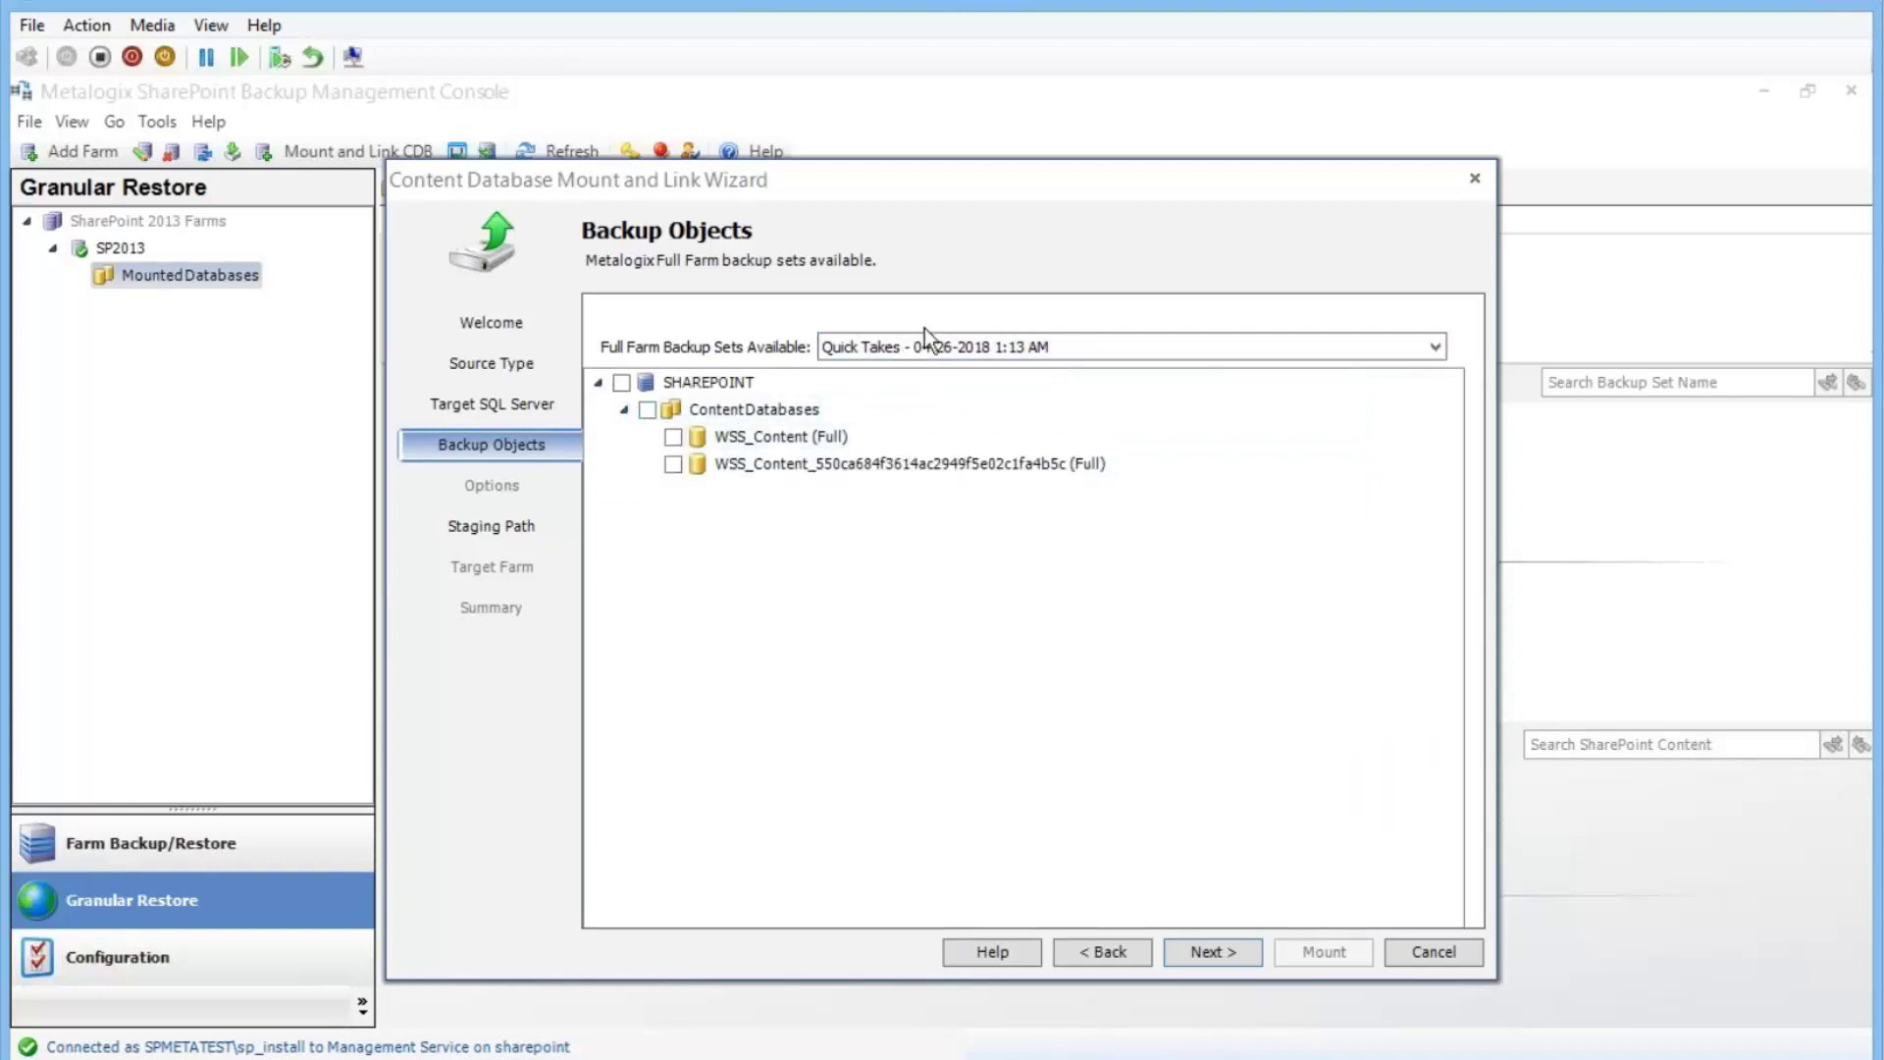
{"action": "left_click", "coordinate": [672, 439]}
{"action": "left_click", "coordinate": [1228, 958]}
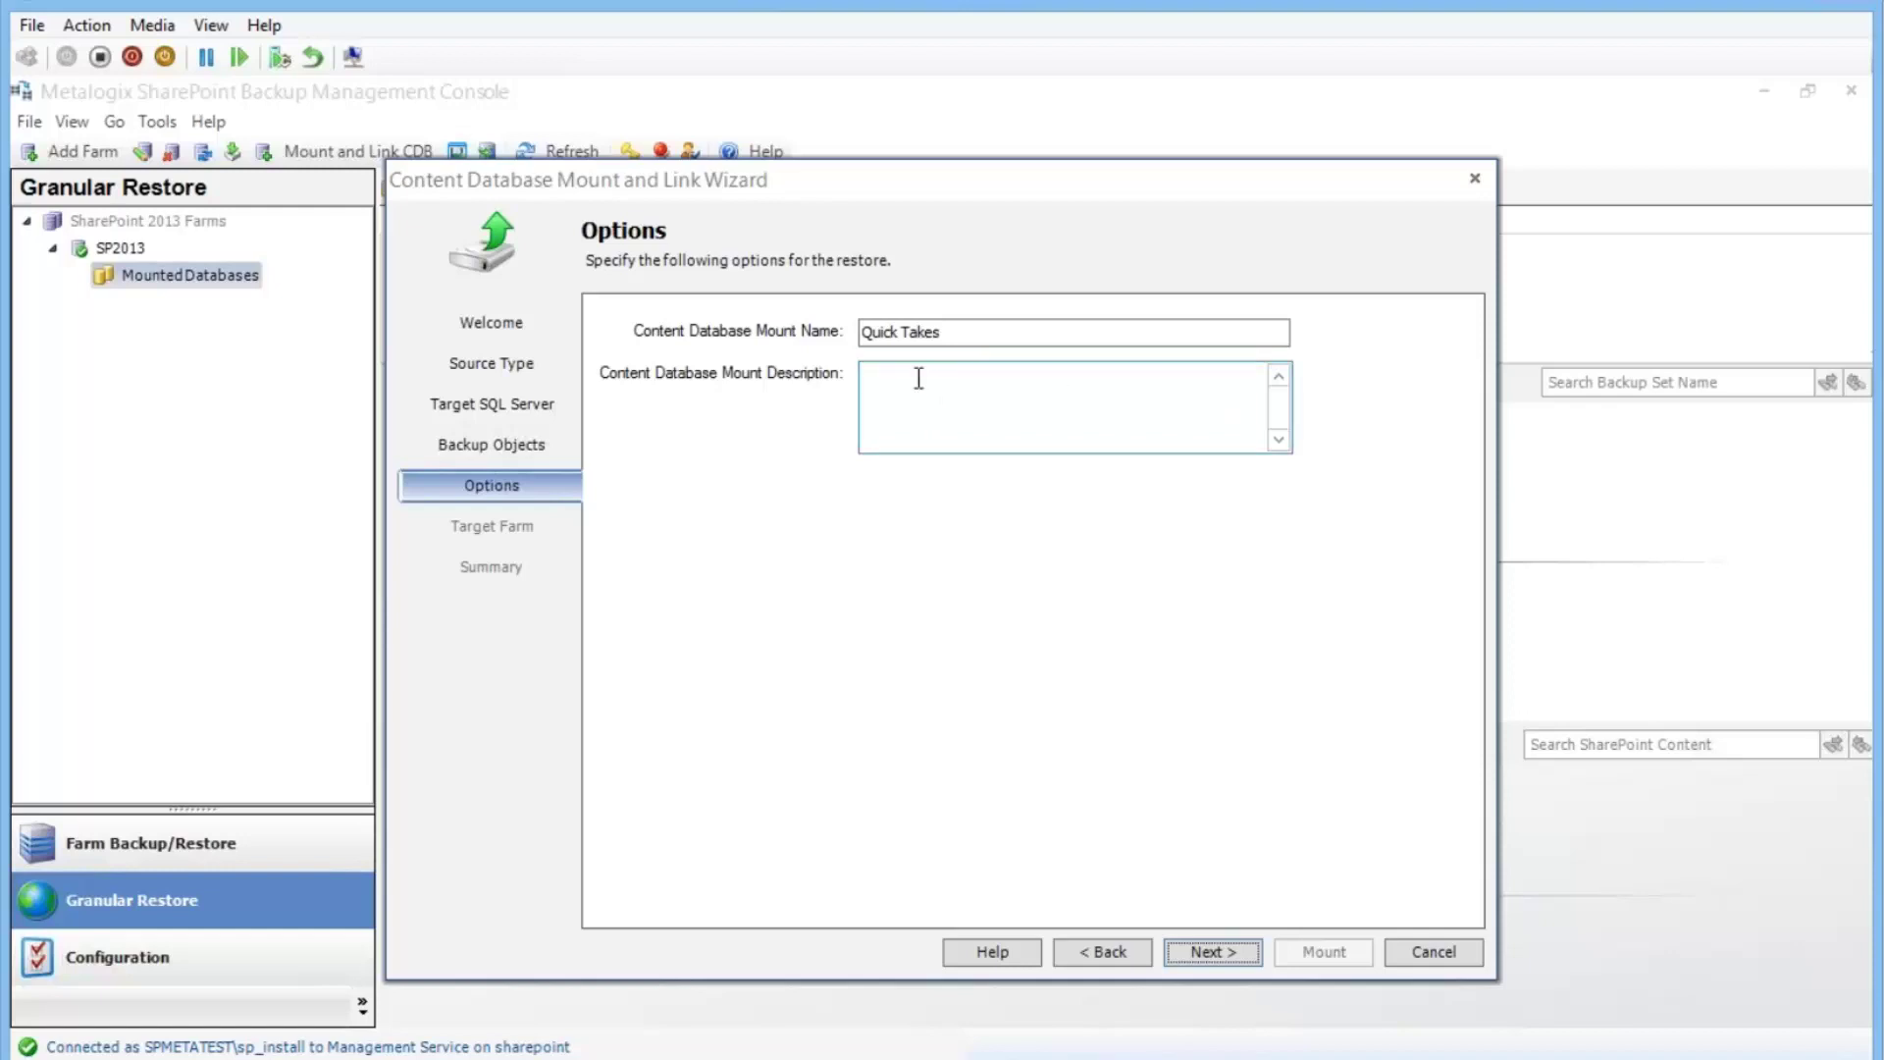
Step: Keep the mount name Quick Takes with a blank description and target farm SP2013, and run the mount
{"action": "left_click", "coordinate": [881, 389]}
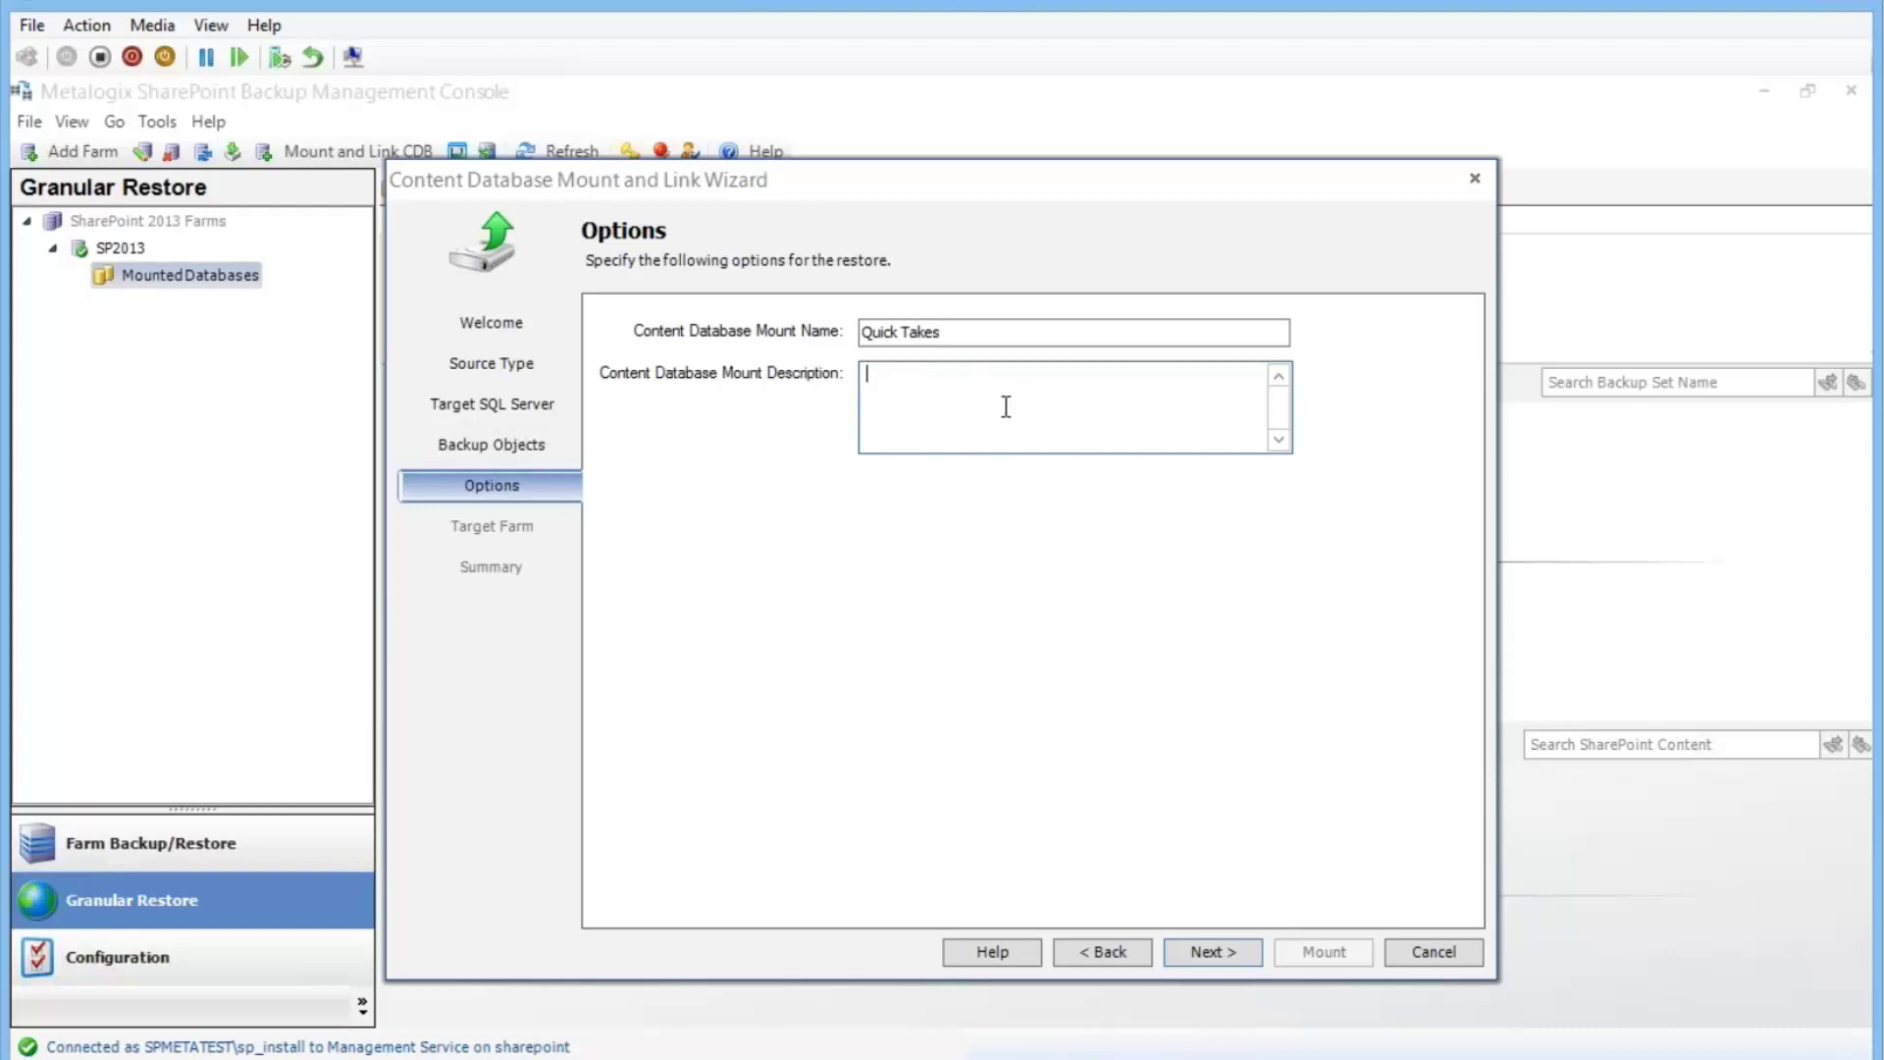
{"action": "left_click", "coordinate": [1217, 950]}
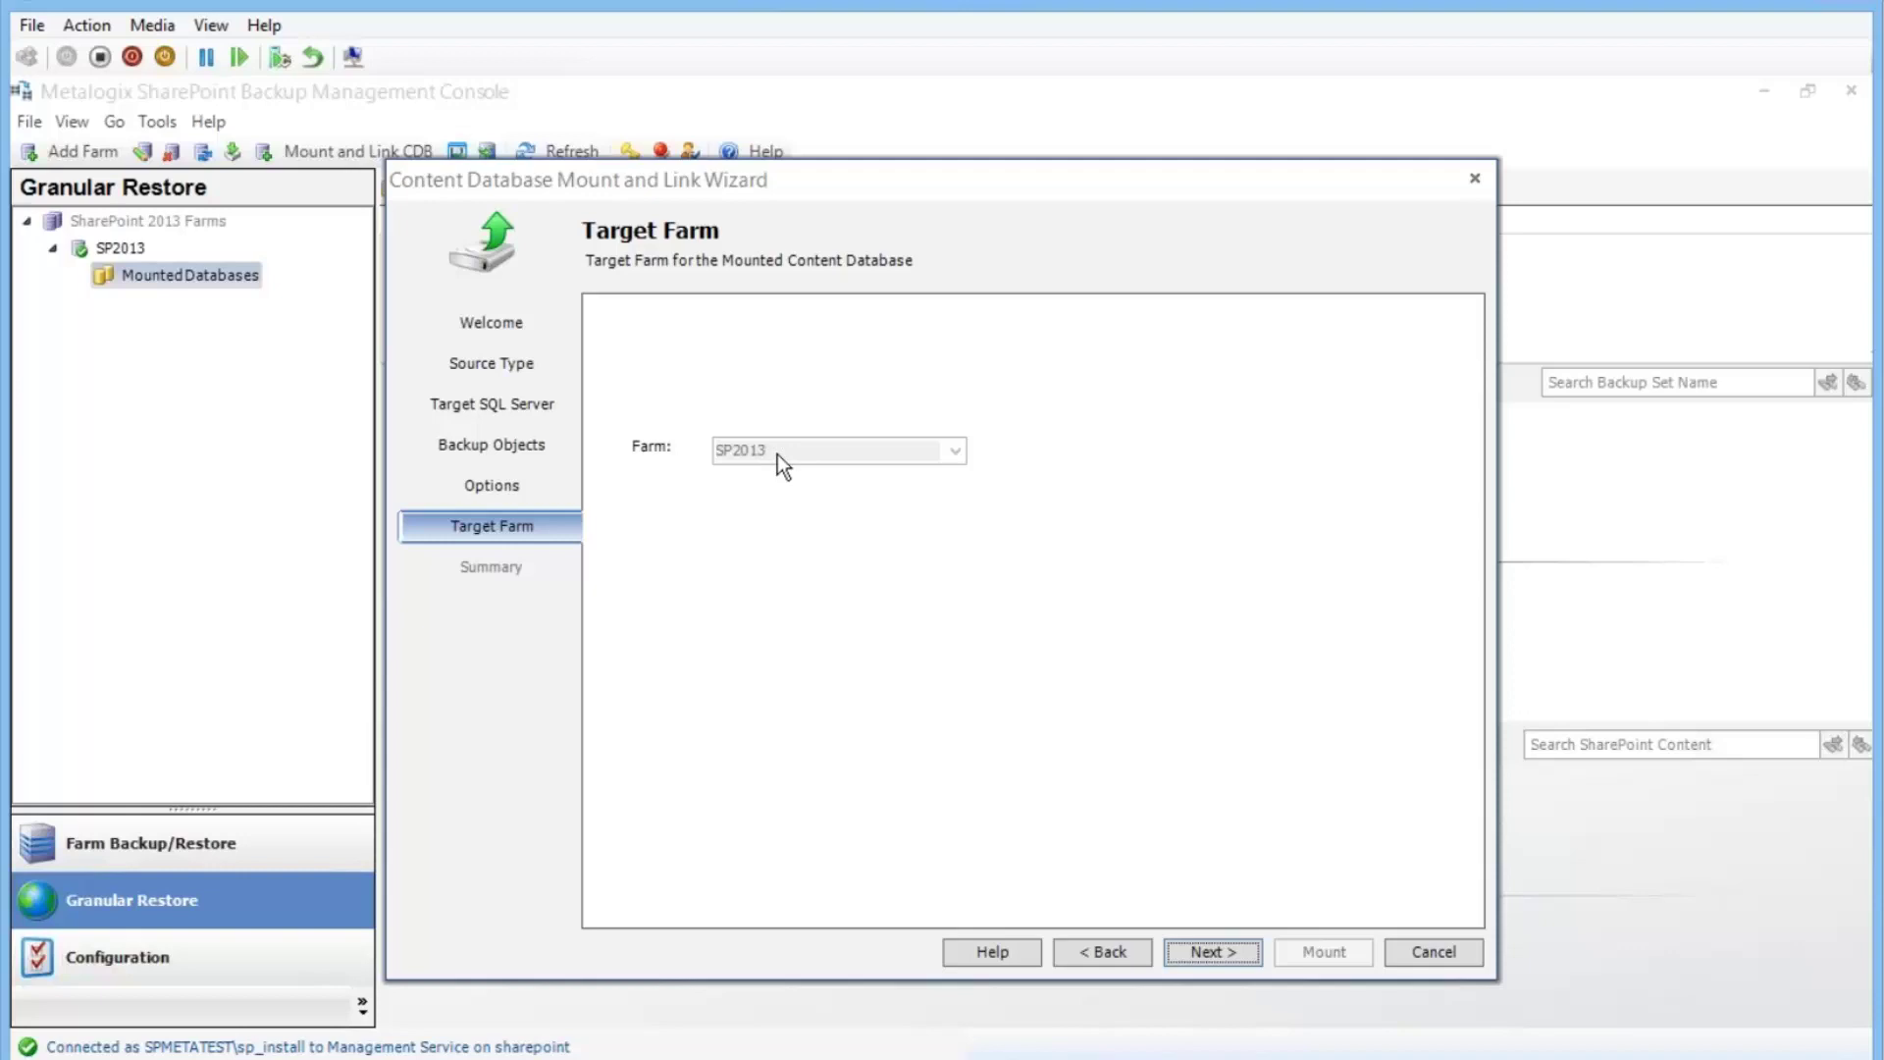
{"action": "left_click", "coordinate": [1233, 950]}
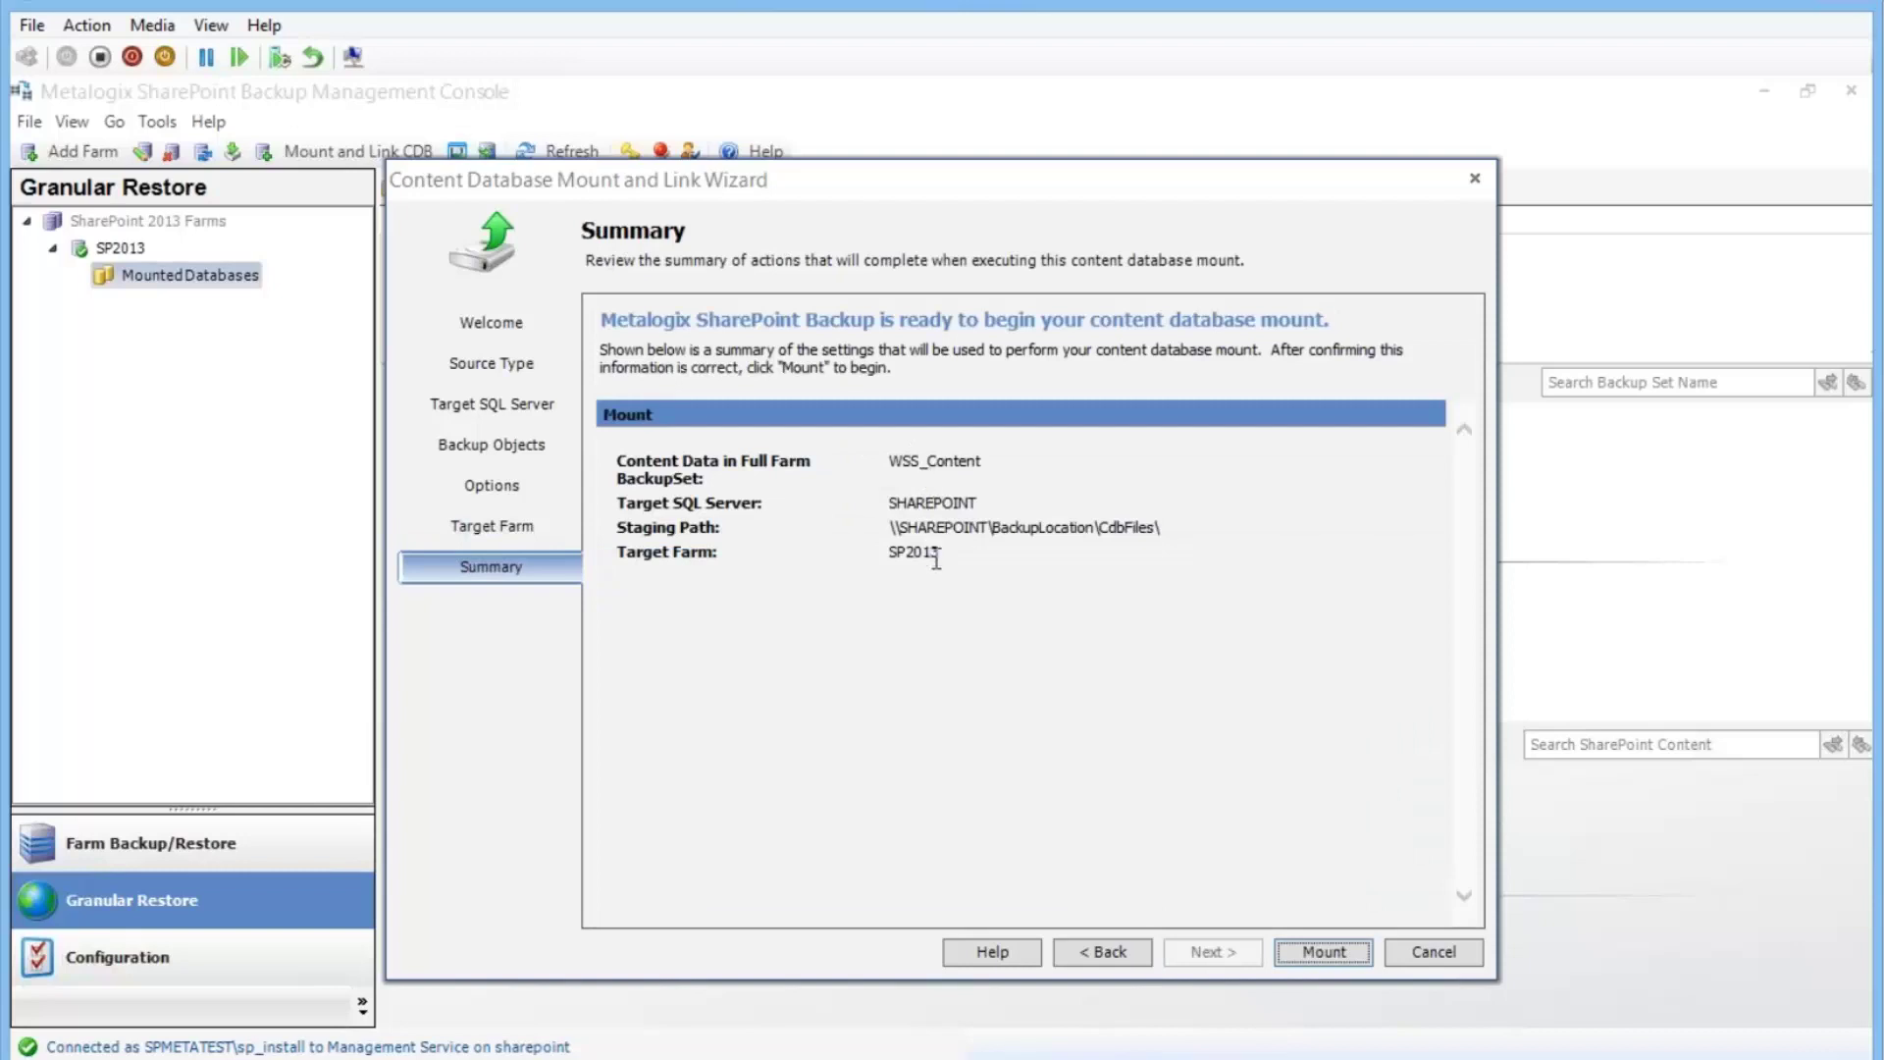
{"action": "left_click", "coordinate": [1321, 950]}
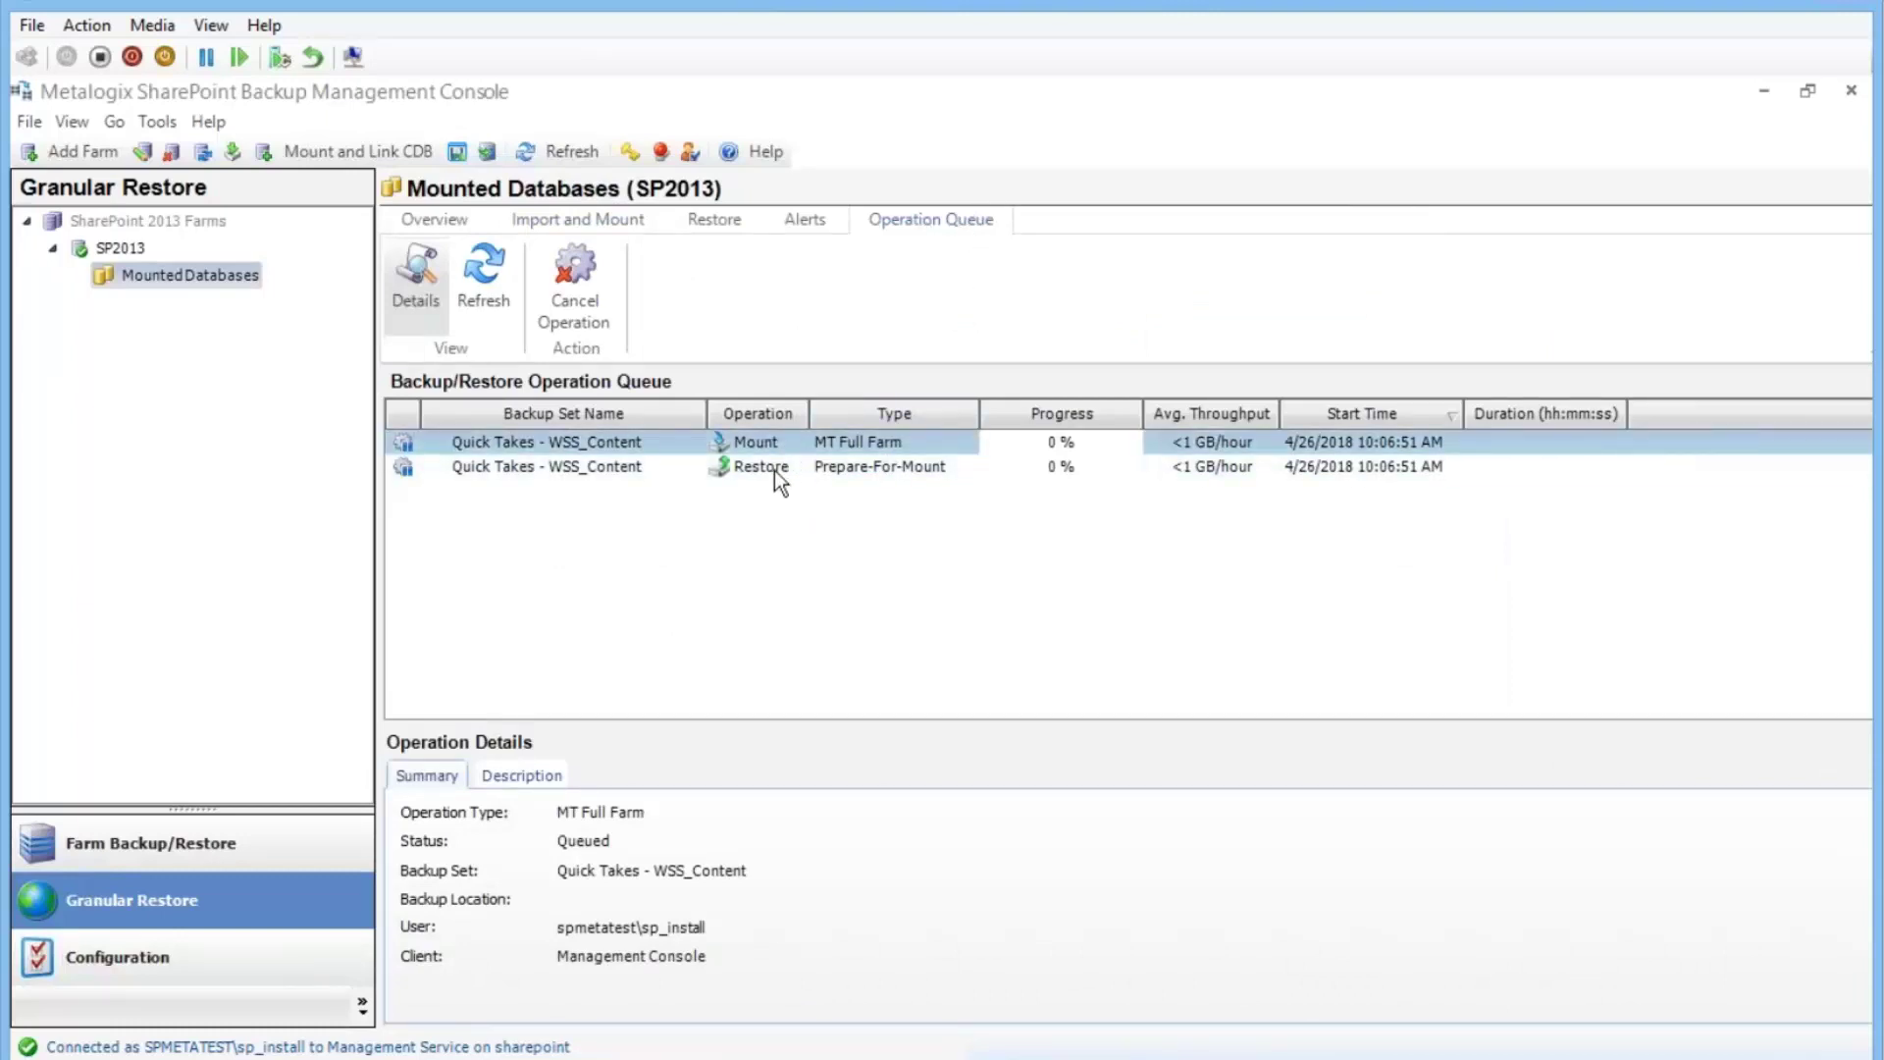
{"action": "left_click", "coordinate": [879, 465]}
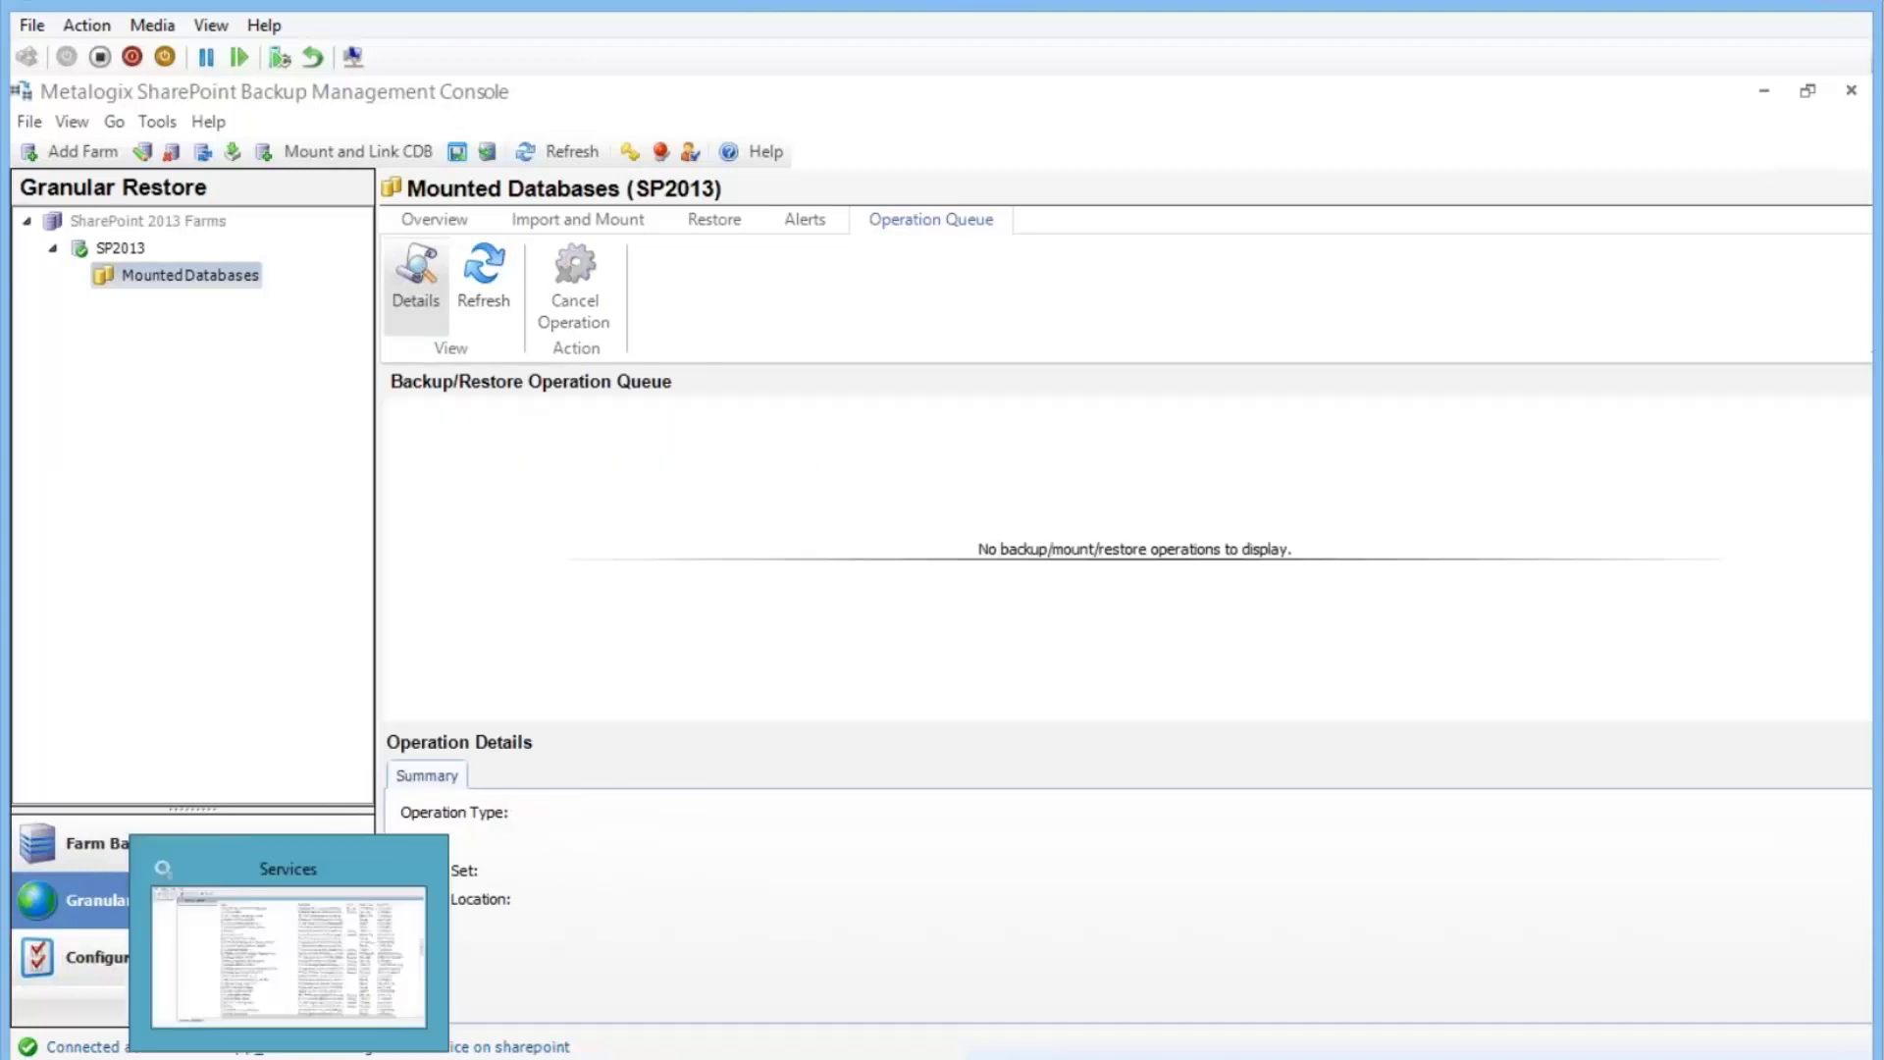
Step: Switch to the Services window and examine the log-on accounts of the Metalogix SharePoint Backup and SQL Server services
{"action": "left_click", "coordinate": [287, 1033]}
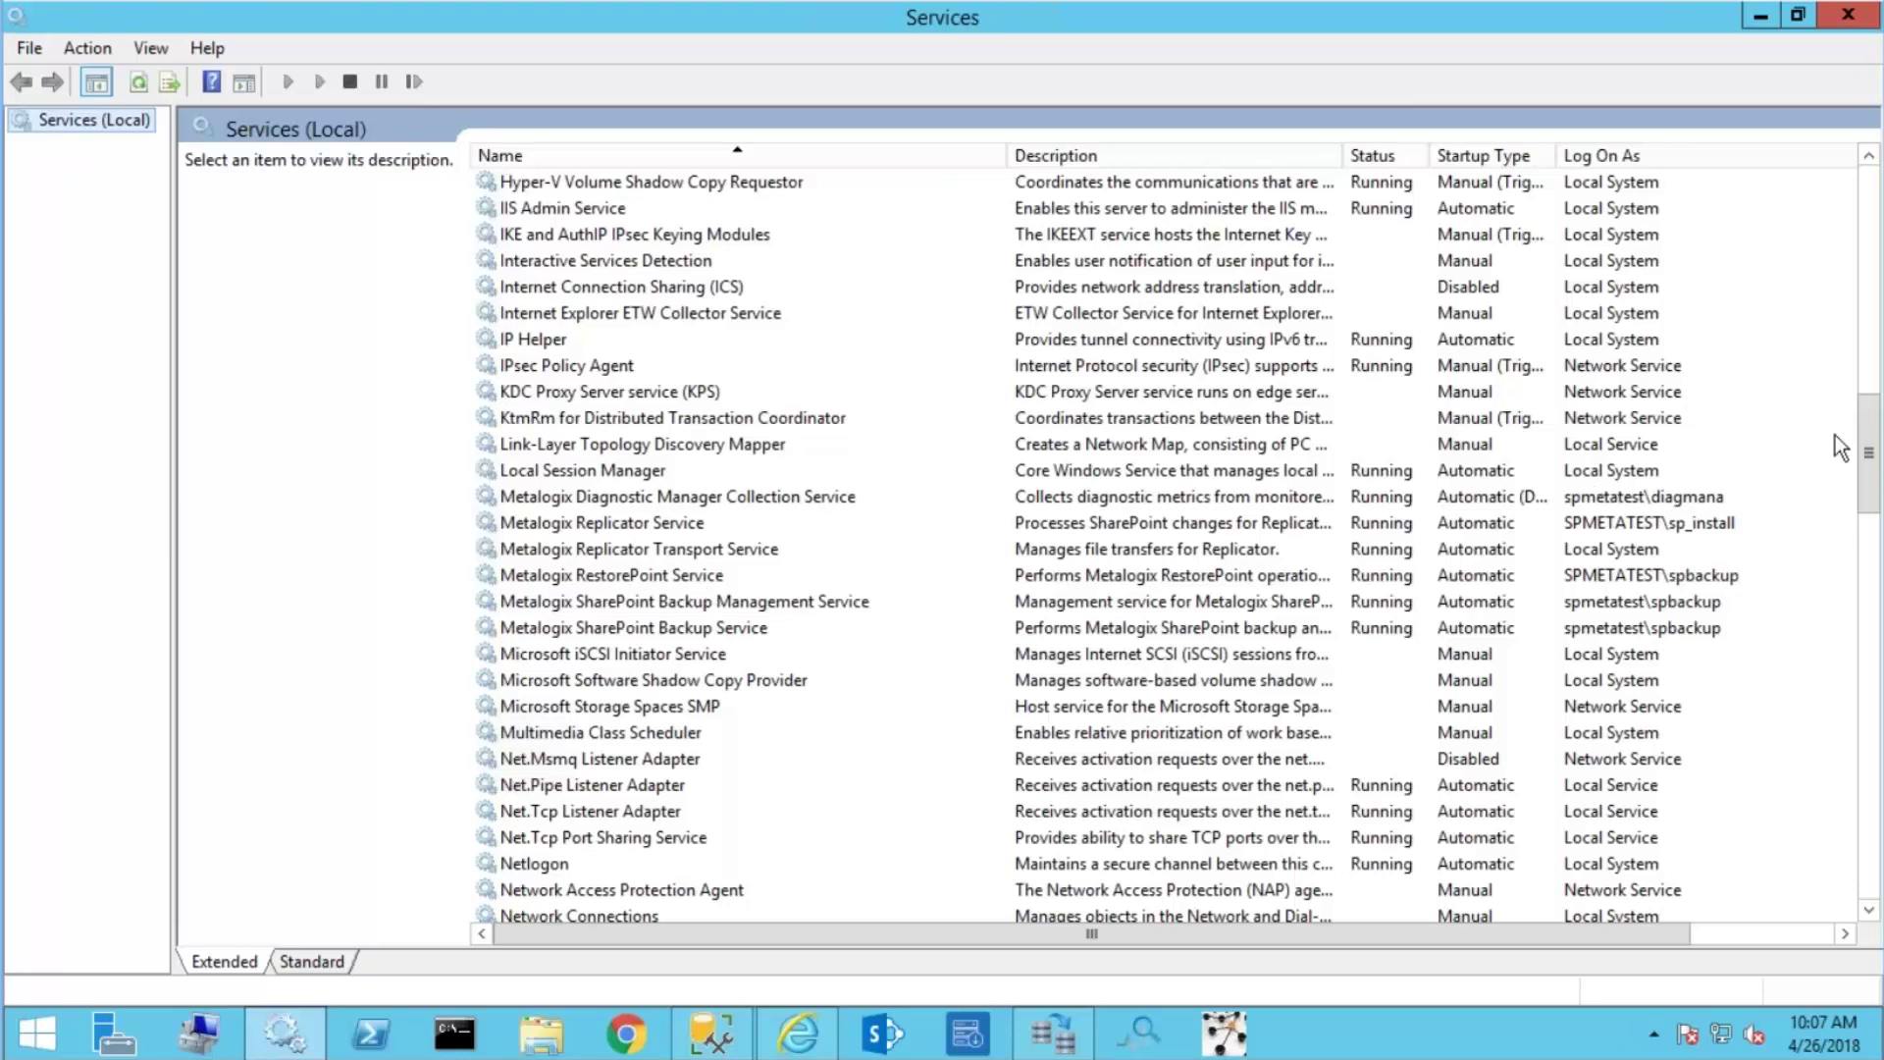
{"action": "left_click_drag", "start_coordinate": [1868, 453], "coordinate": [1867, 510]}
{"action": "left_click_drag", "start_coordinate": [1865, 567], "coordinate": [1646, 630]}
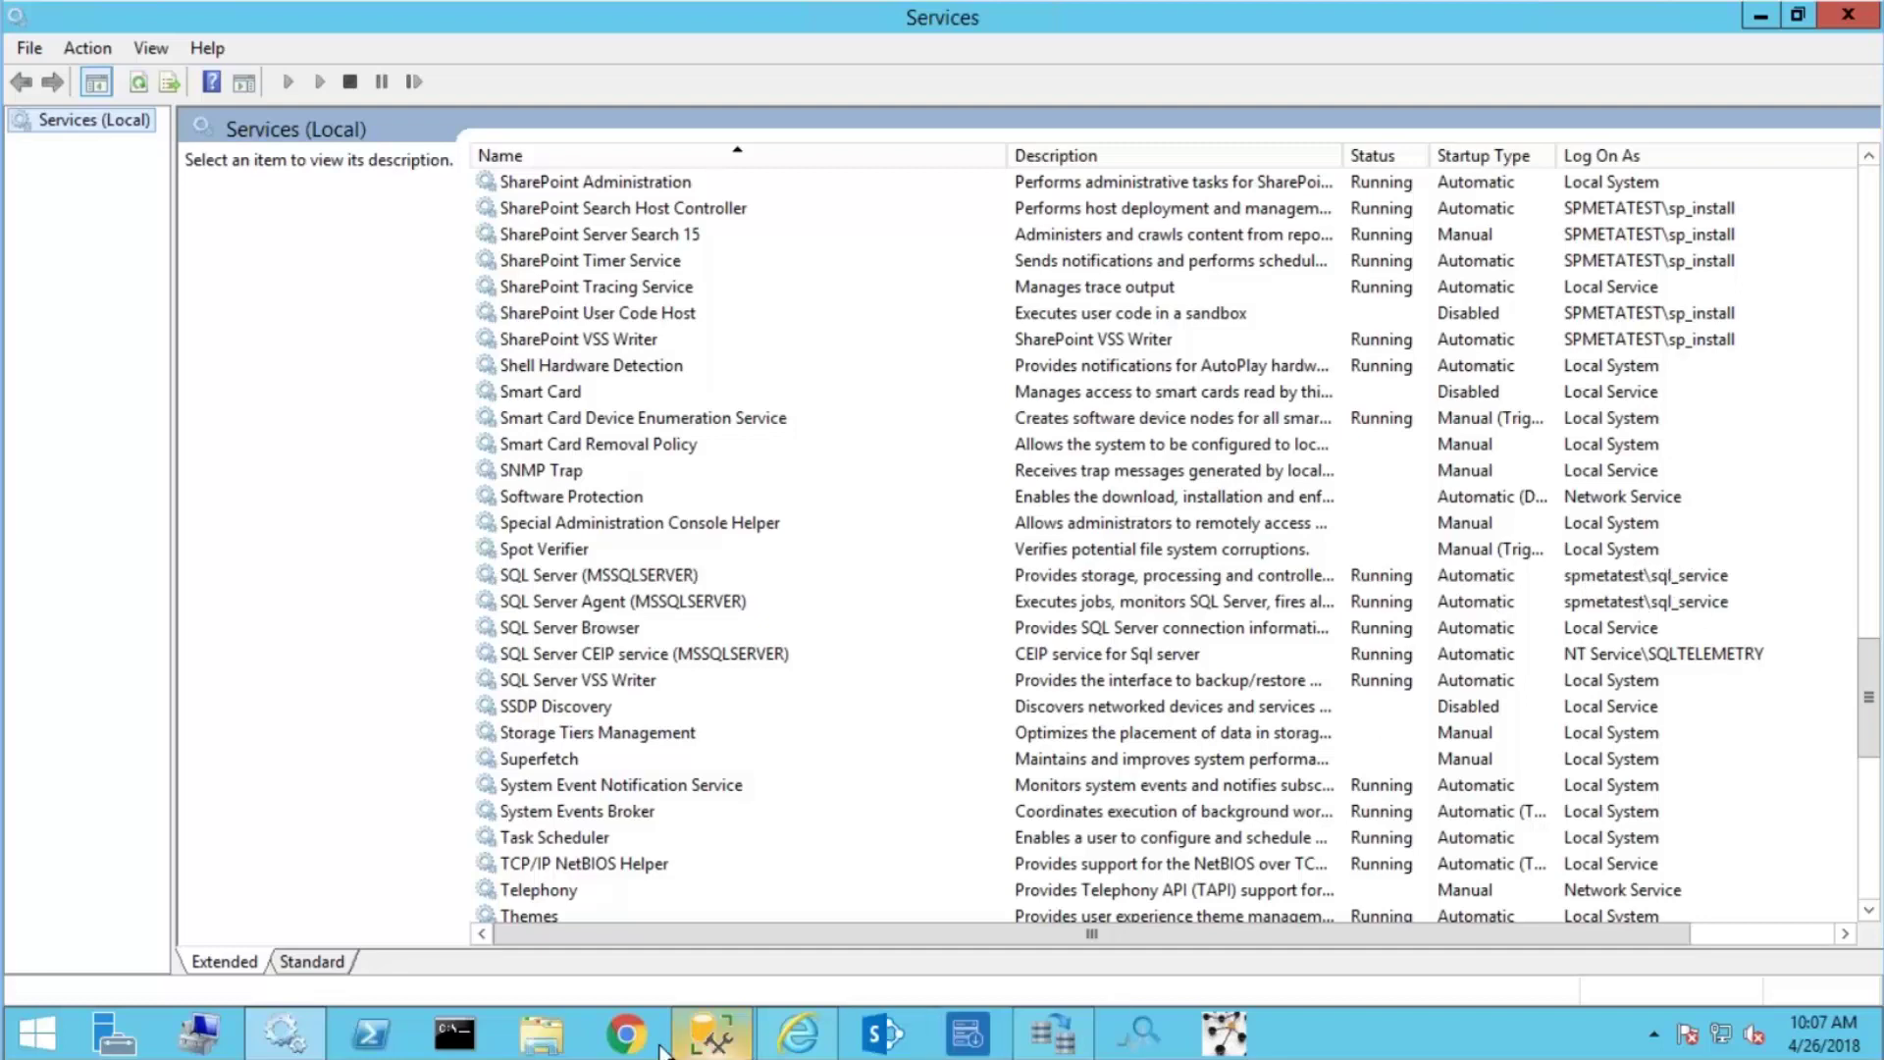
Step: Switch to SQL Server Management Studio and refresh the Databases list to check for the temporary mounted database
{"action": "left_click", "coordinate": [708, 1034]}
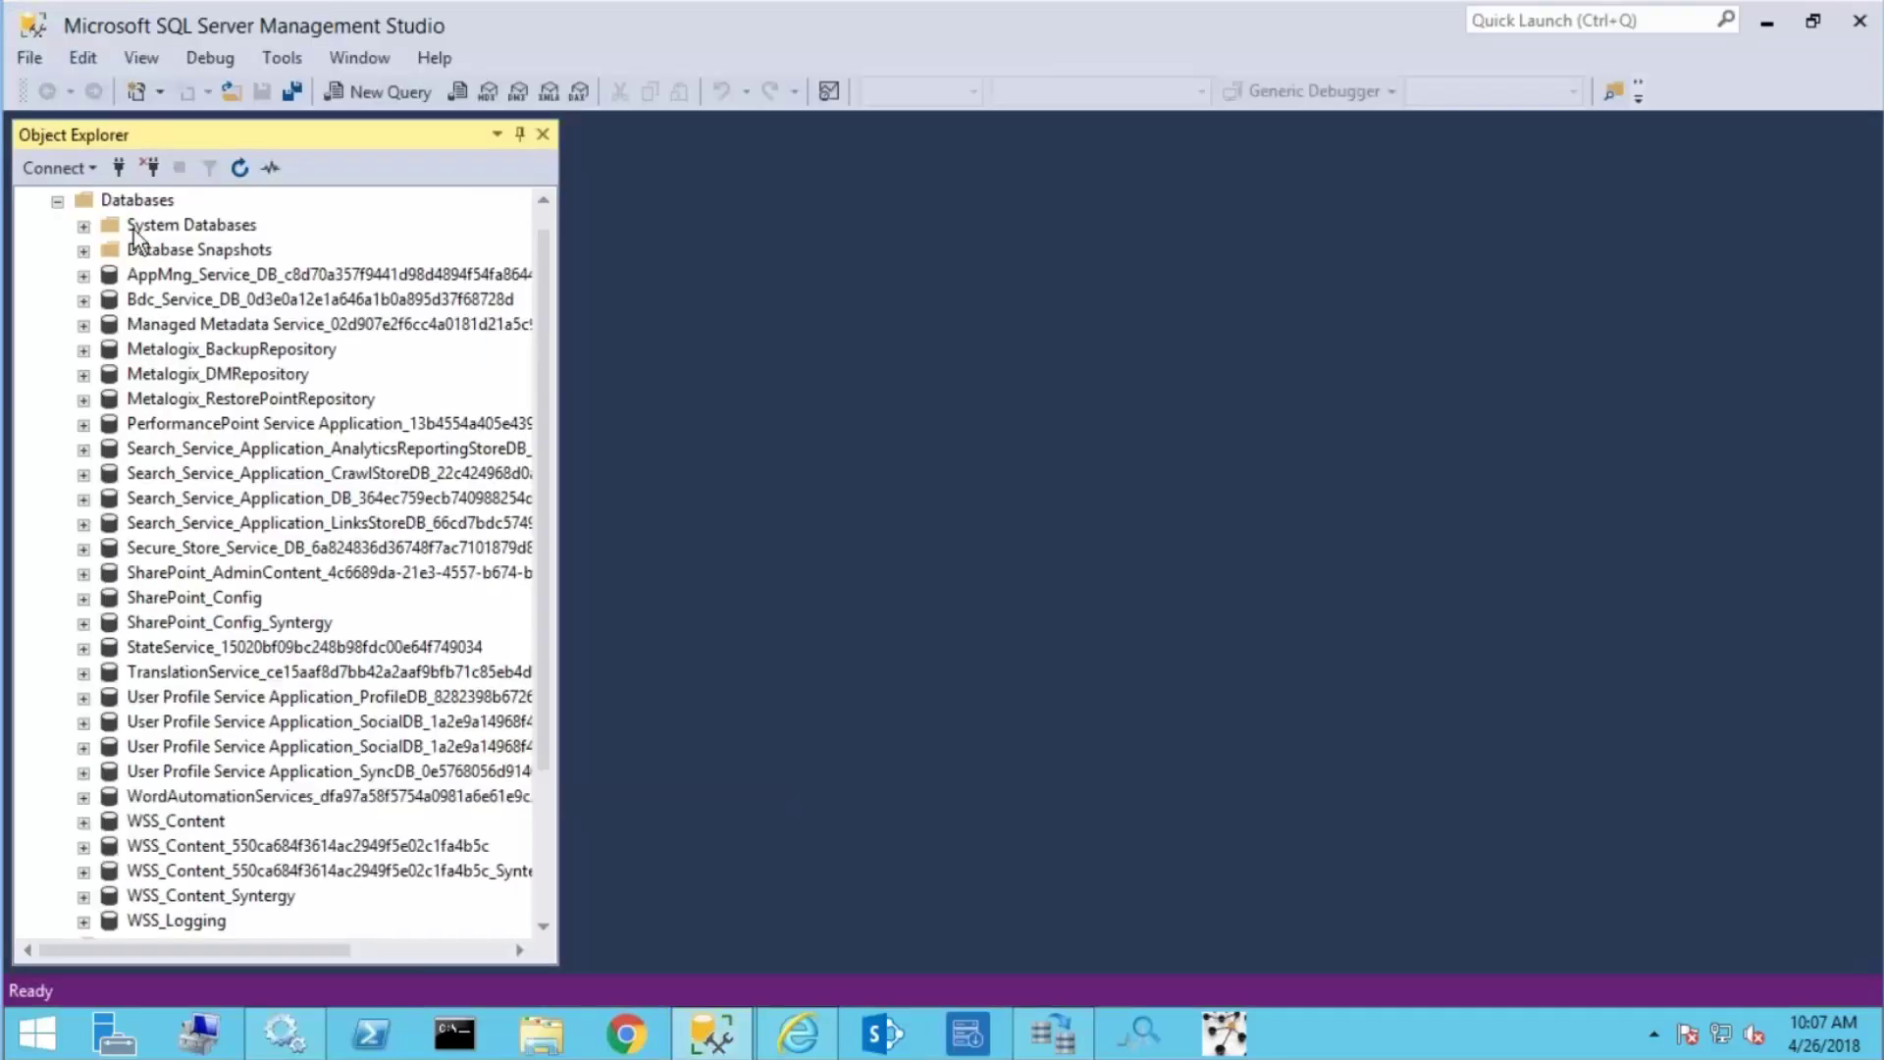
{"action": "right_click", "coordinate": [152, 203]}
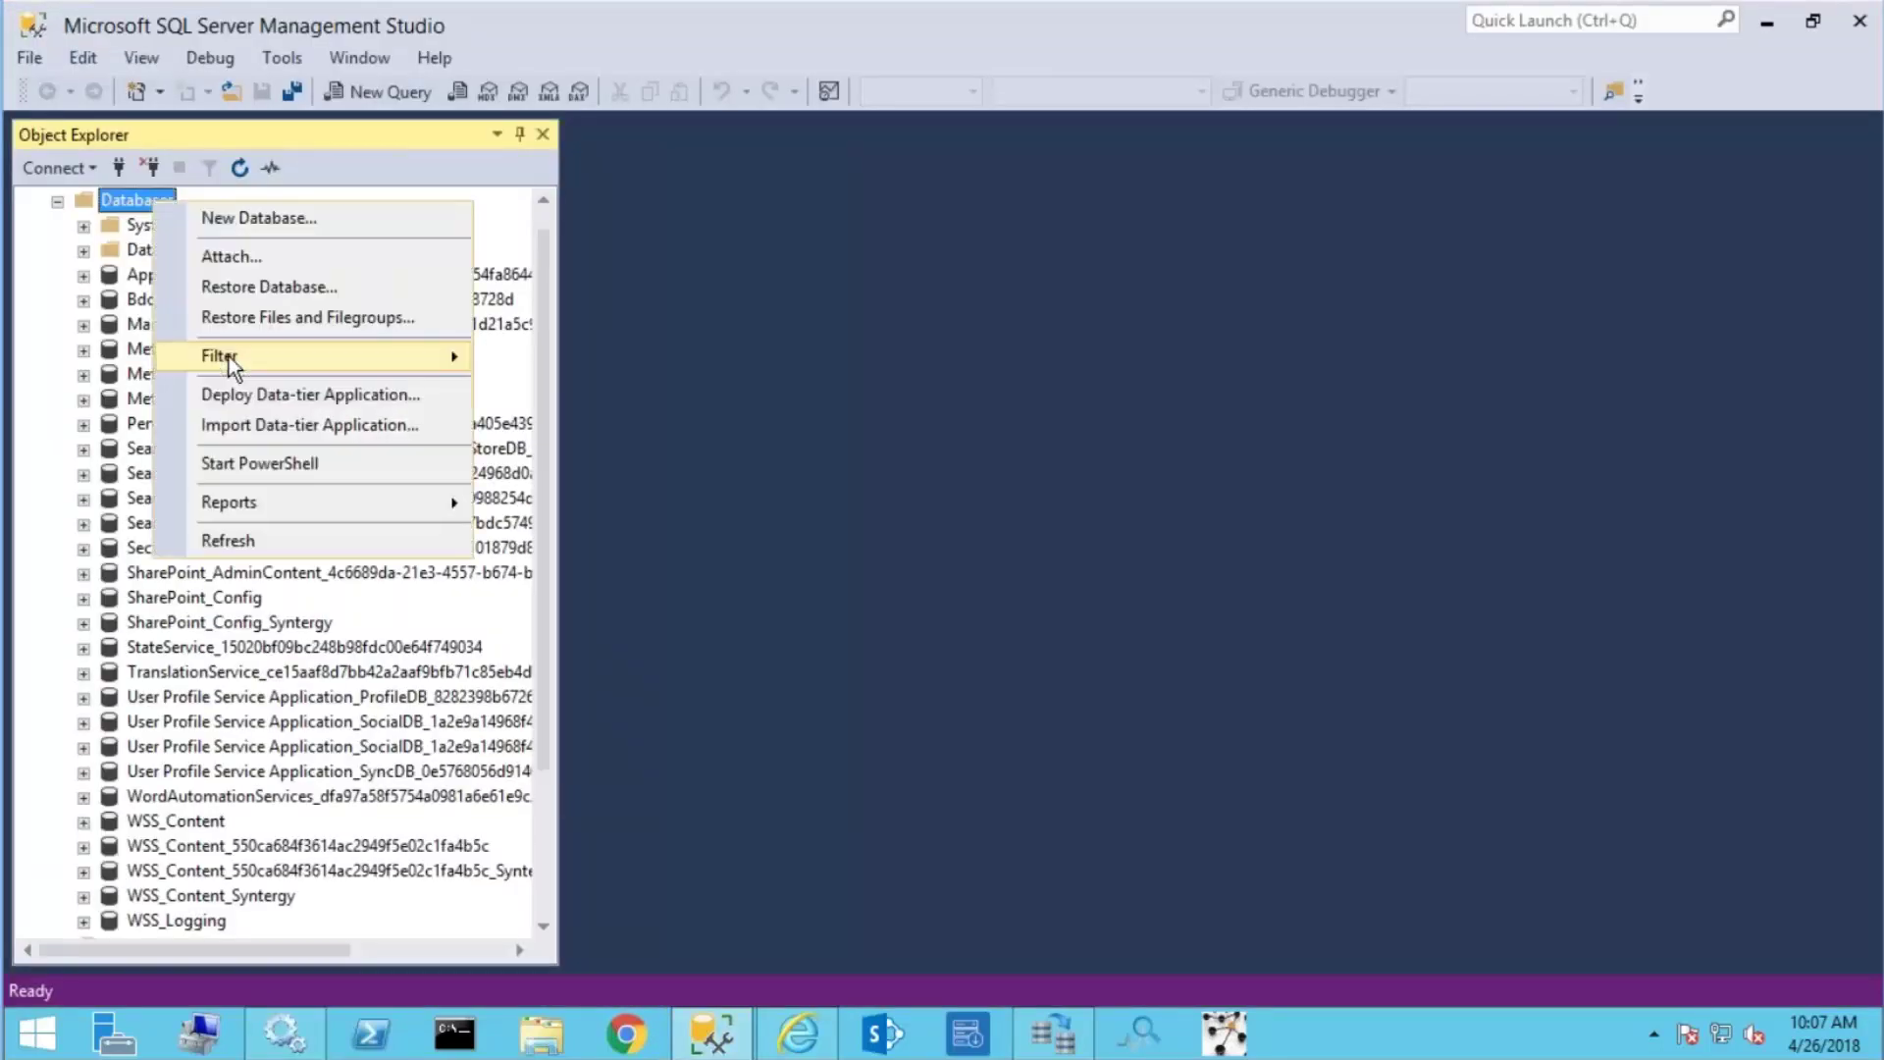
{"action": "left_click", "coordinate": [248, 539]}
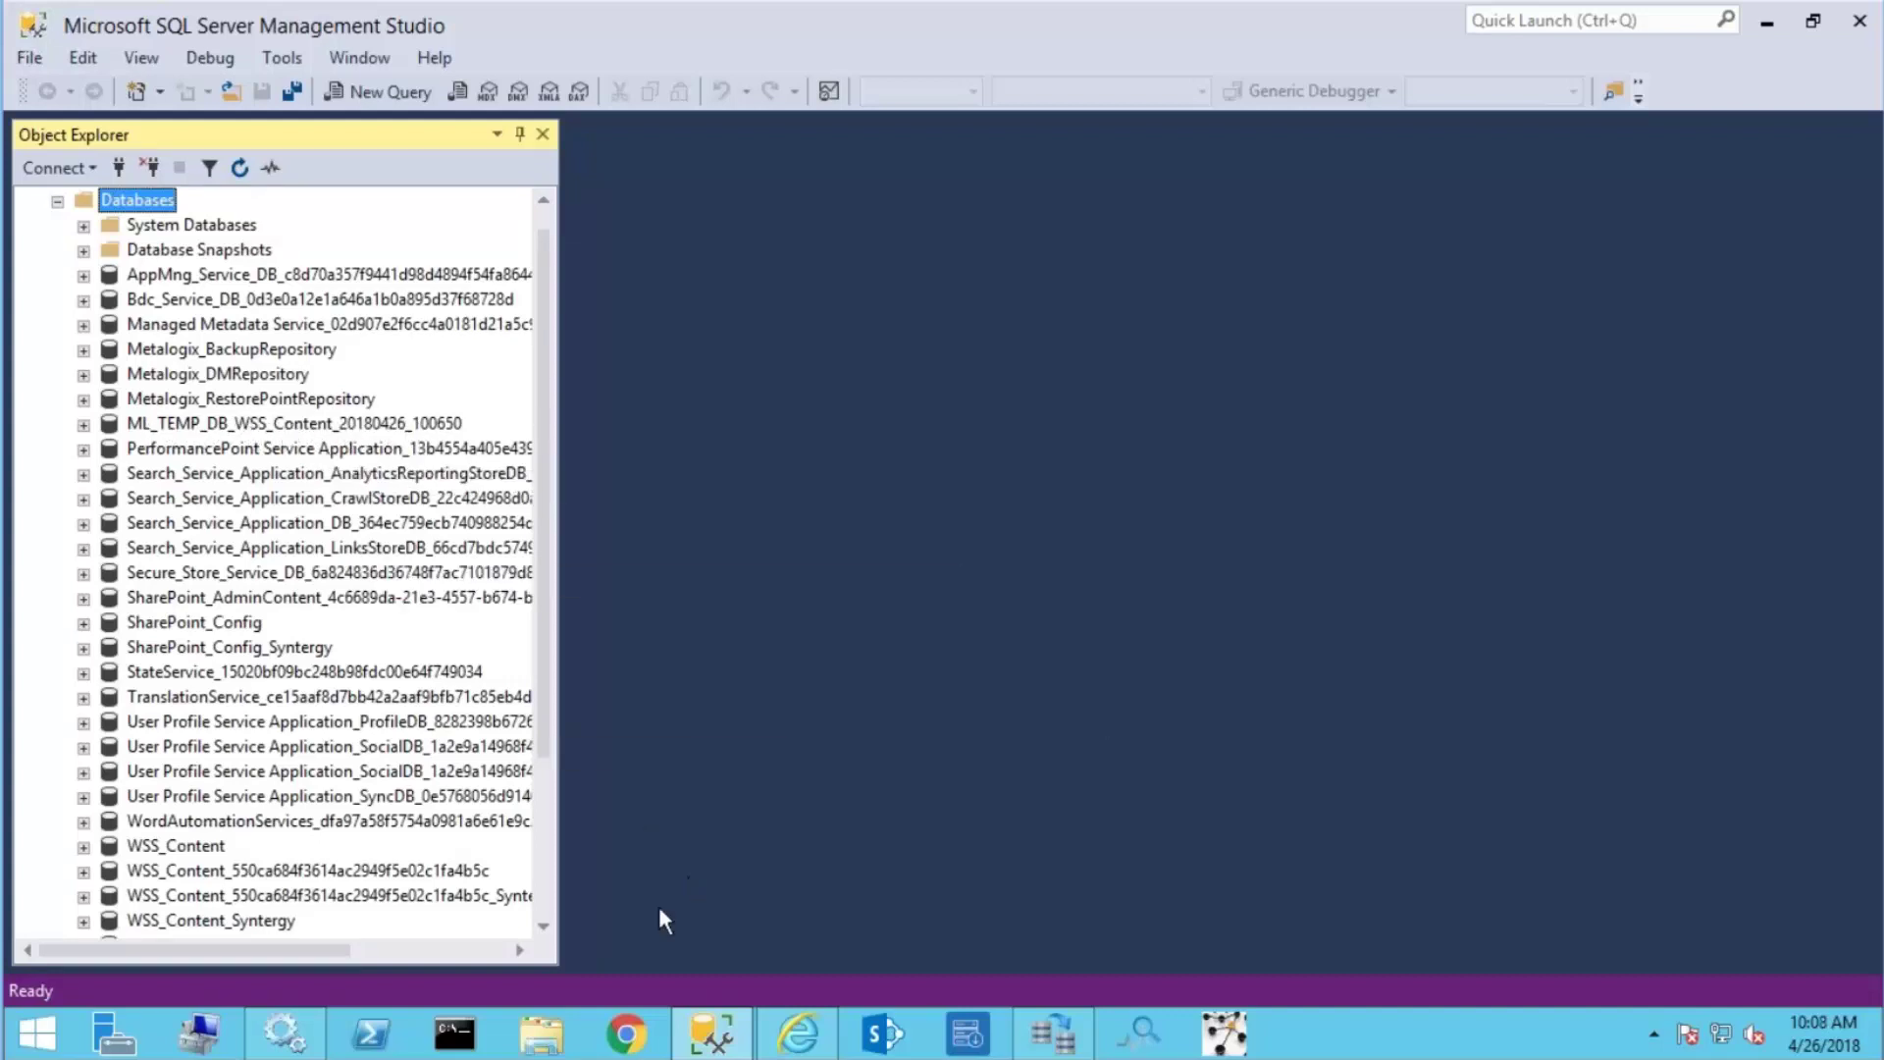
Step: Return to the SharePoint Backup console and show the restorable content of the mounted set Quick Takes - WSS_Content
{"action": "left_click", "coordinate": [1063, 1038]}
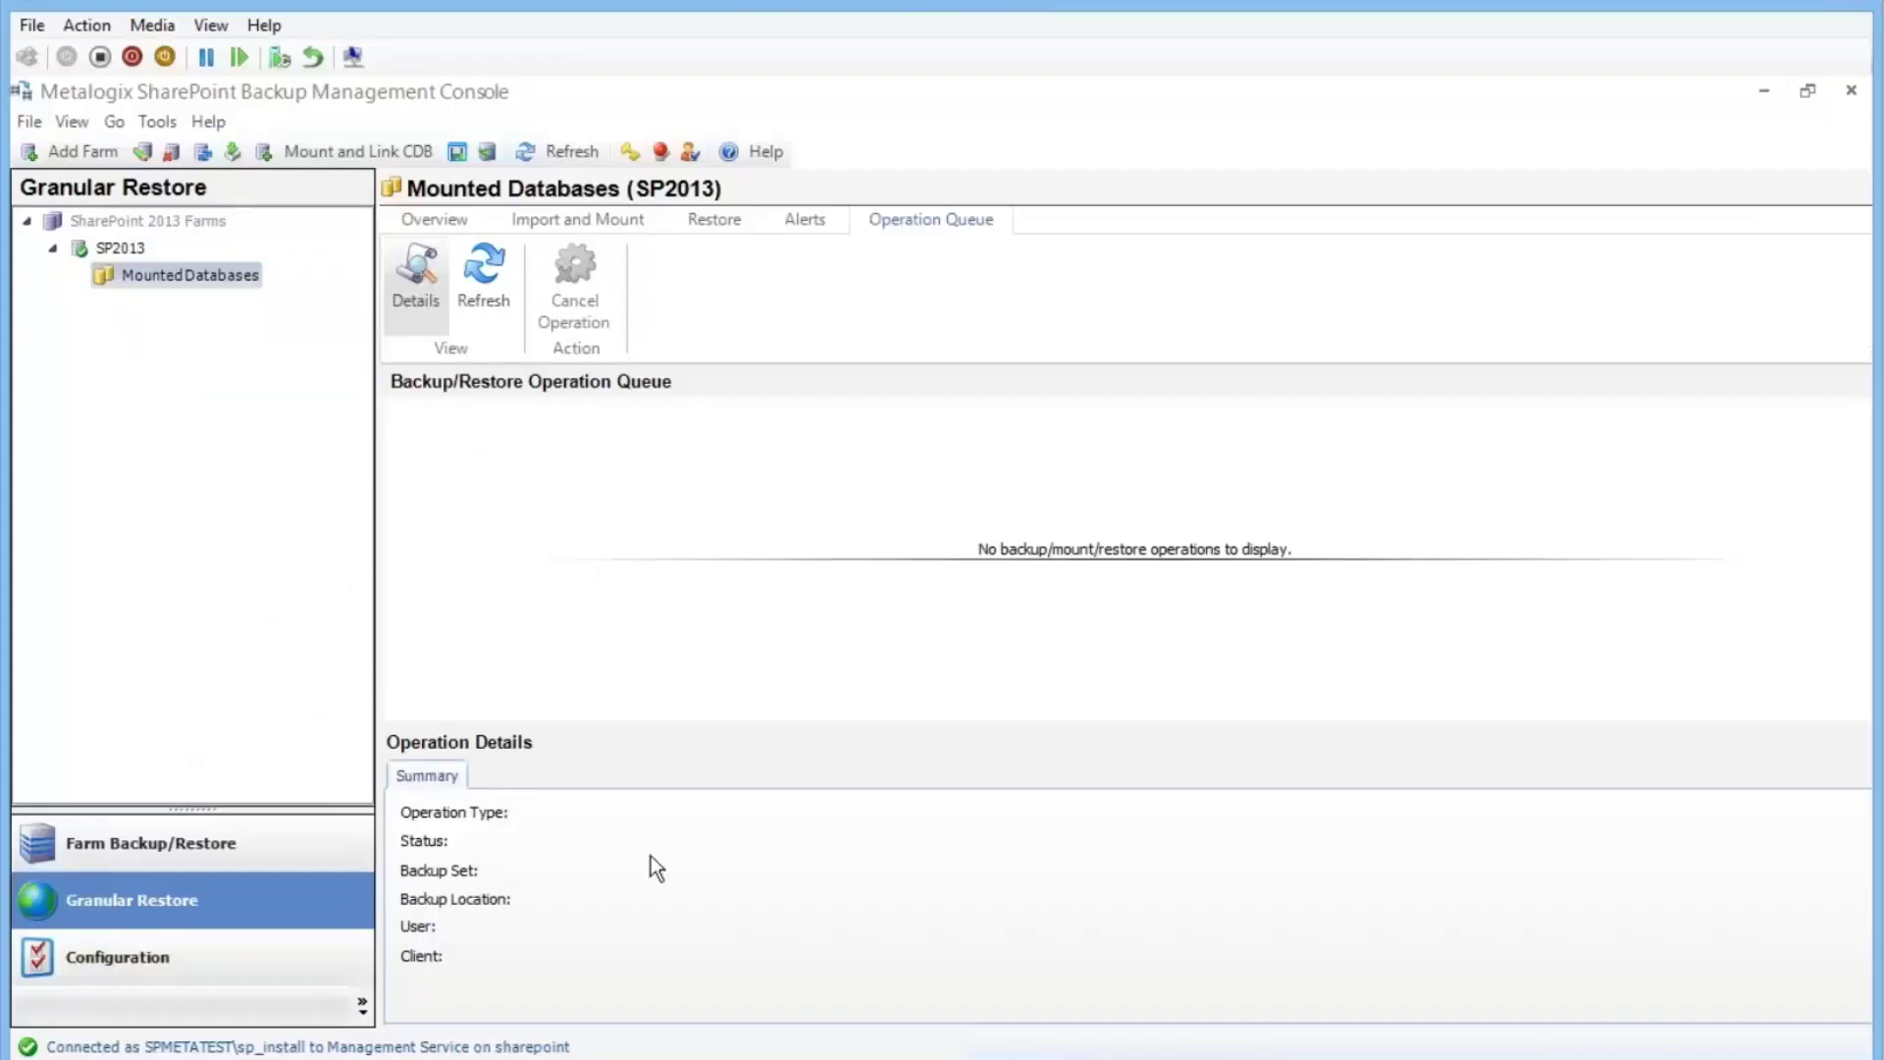
{"action": "left_click", "coordinate": [715, 221]}
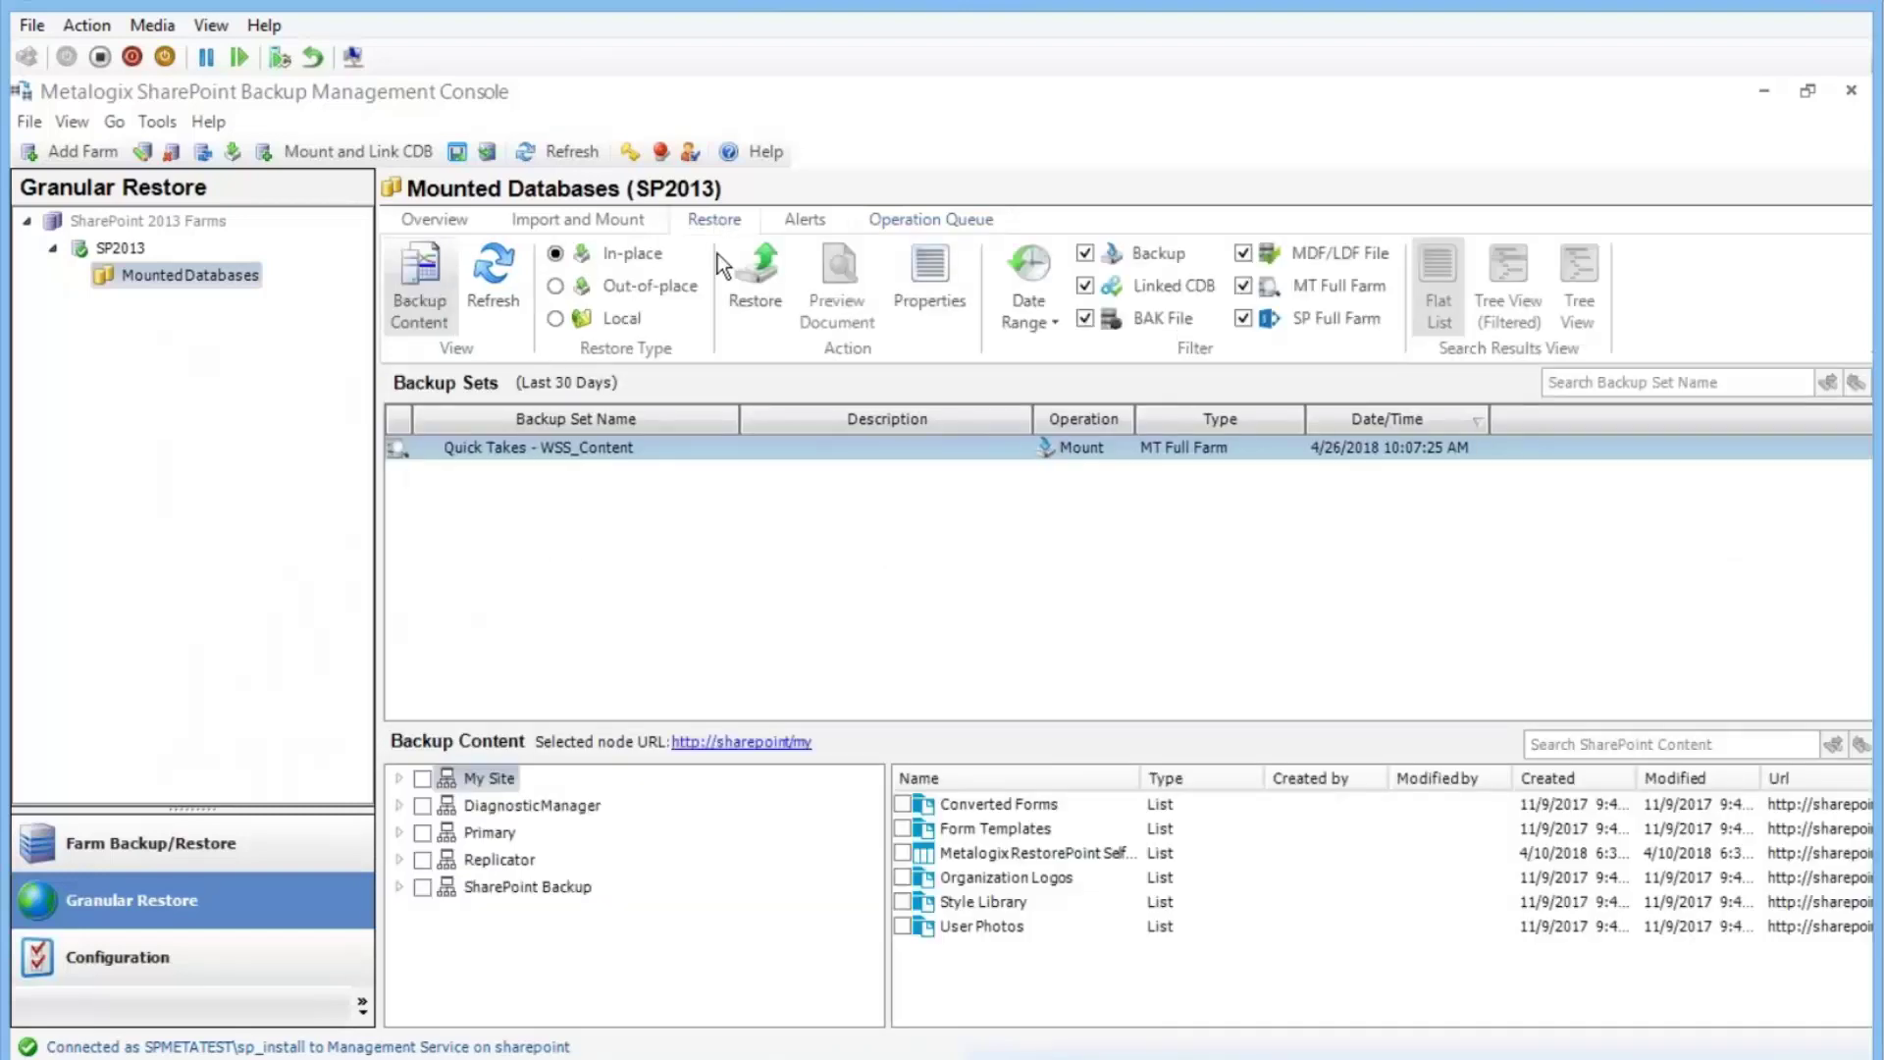
{"action": "left_click", "coordinate": [1178, 451]}
Step: Switch to Internet Explorer, open the SharePoint Backup site in a new tab and delete the document What's New.pdf
{"action": "left_click", "coordinate": [796, 1058]}
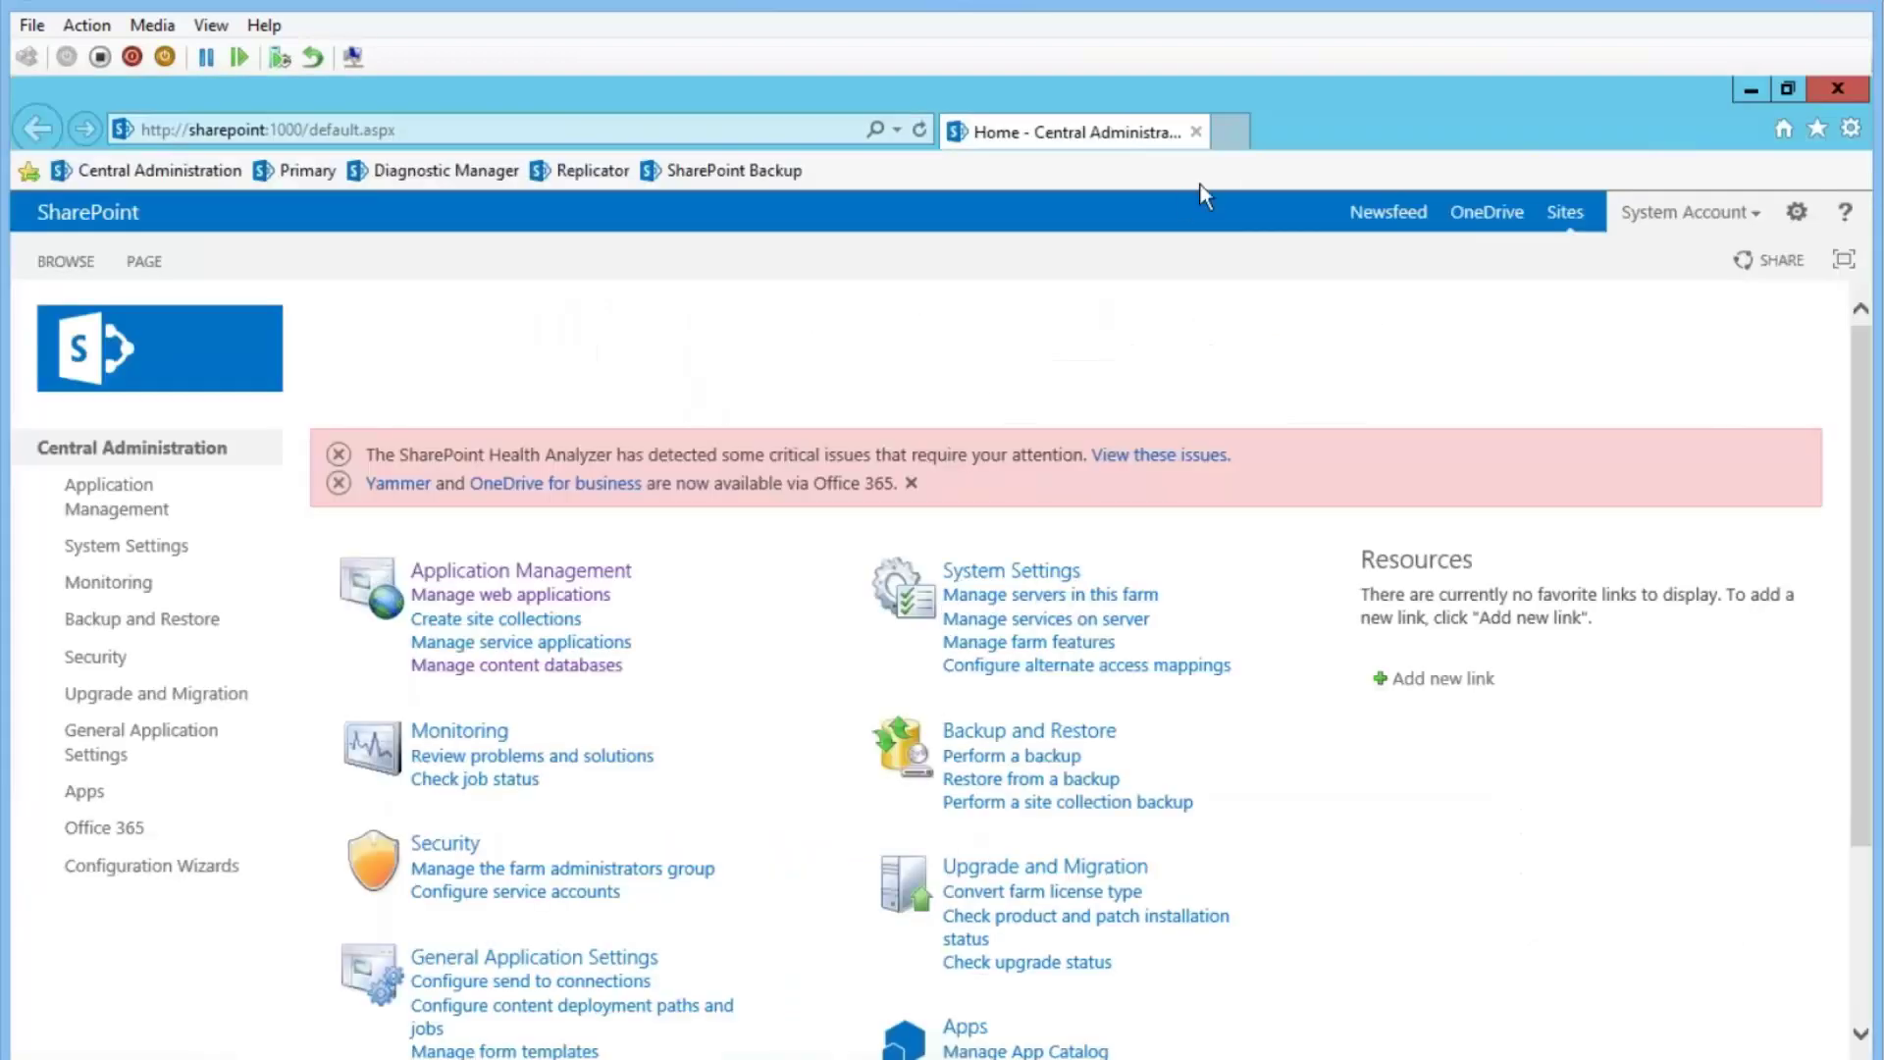
{"action": "left_click", "coordinate": [1228, 132]}
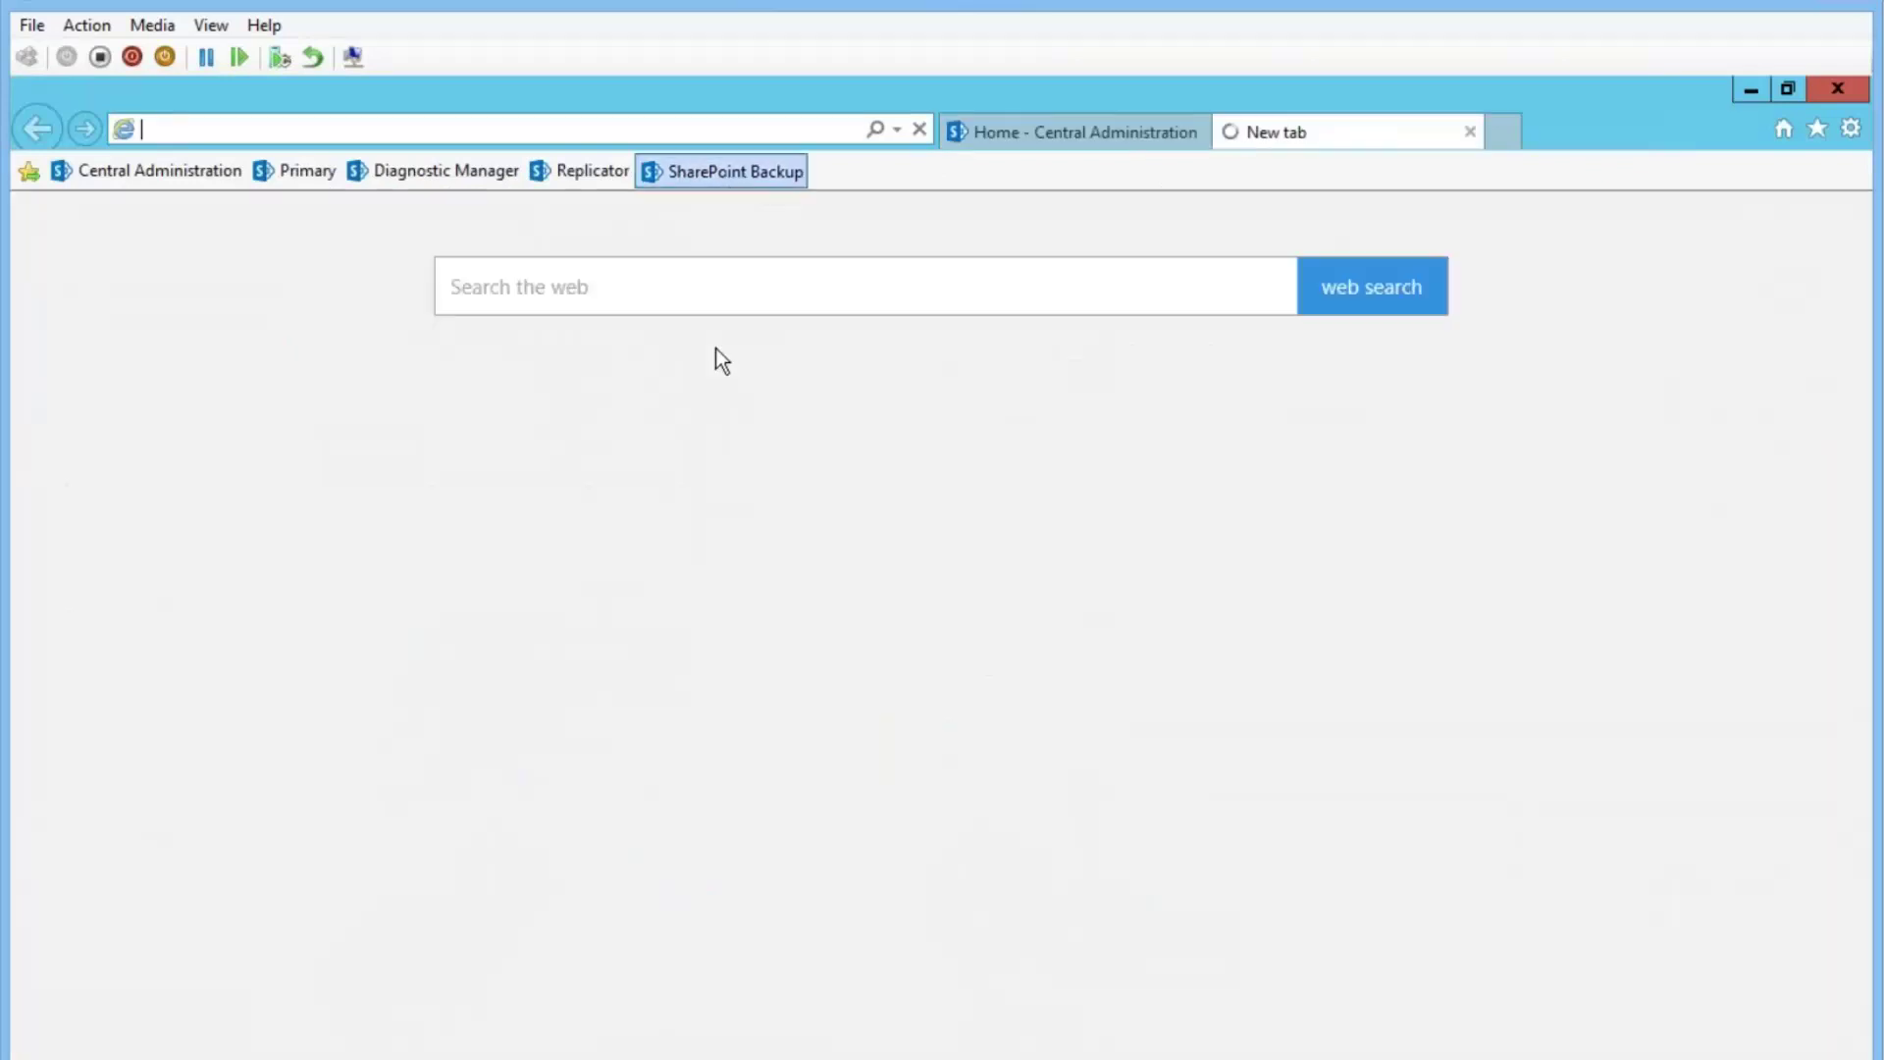
{"action": "left_click", "coordinate": [675, 174]}
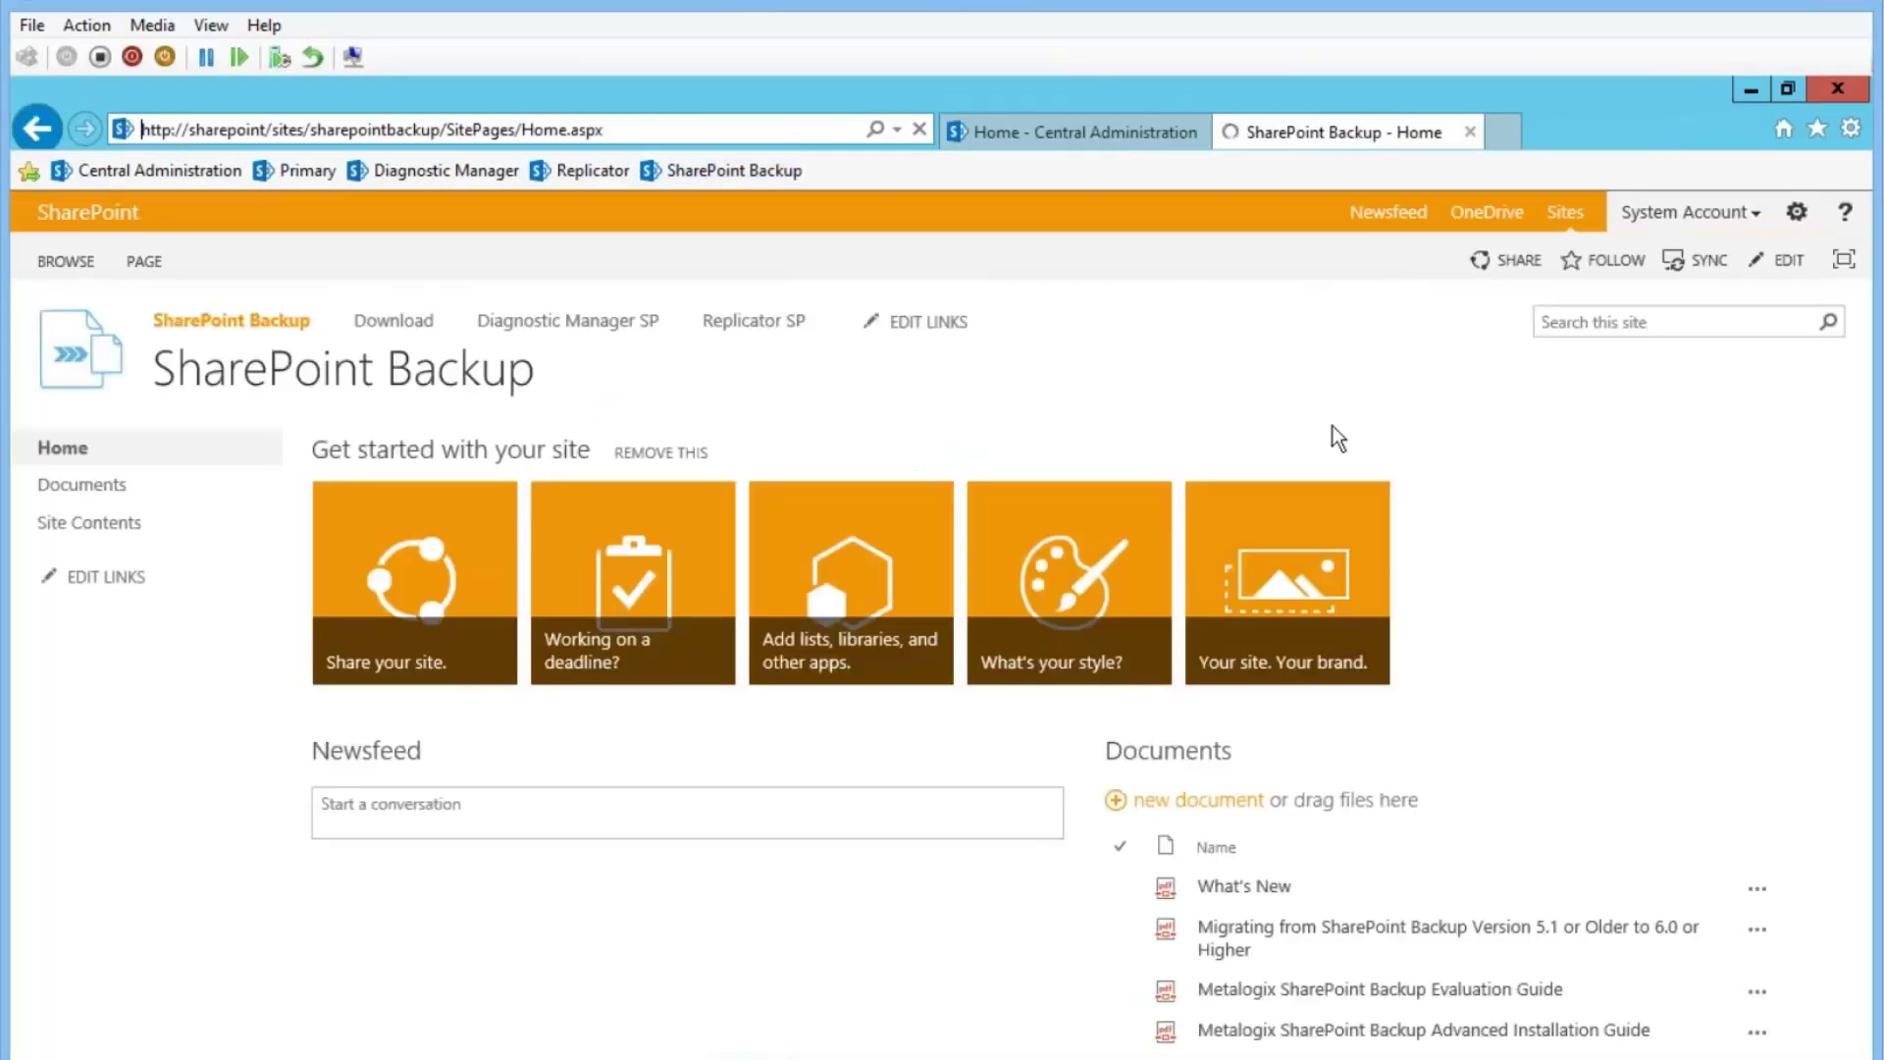
{"action": "left_click", "coordinate": [1734, 890]}
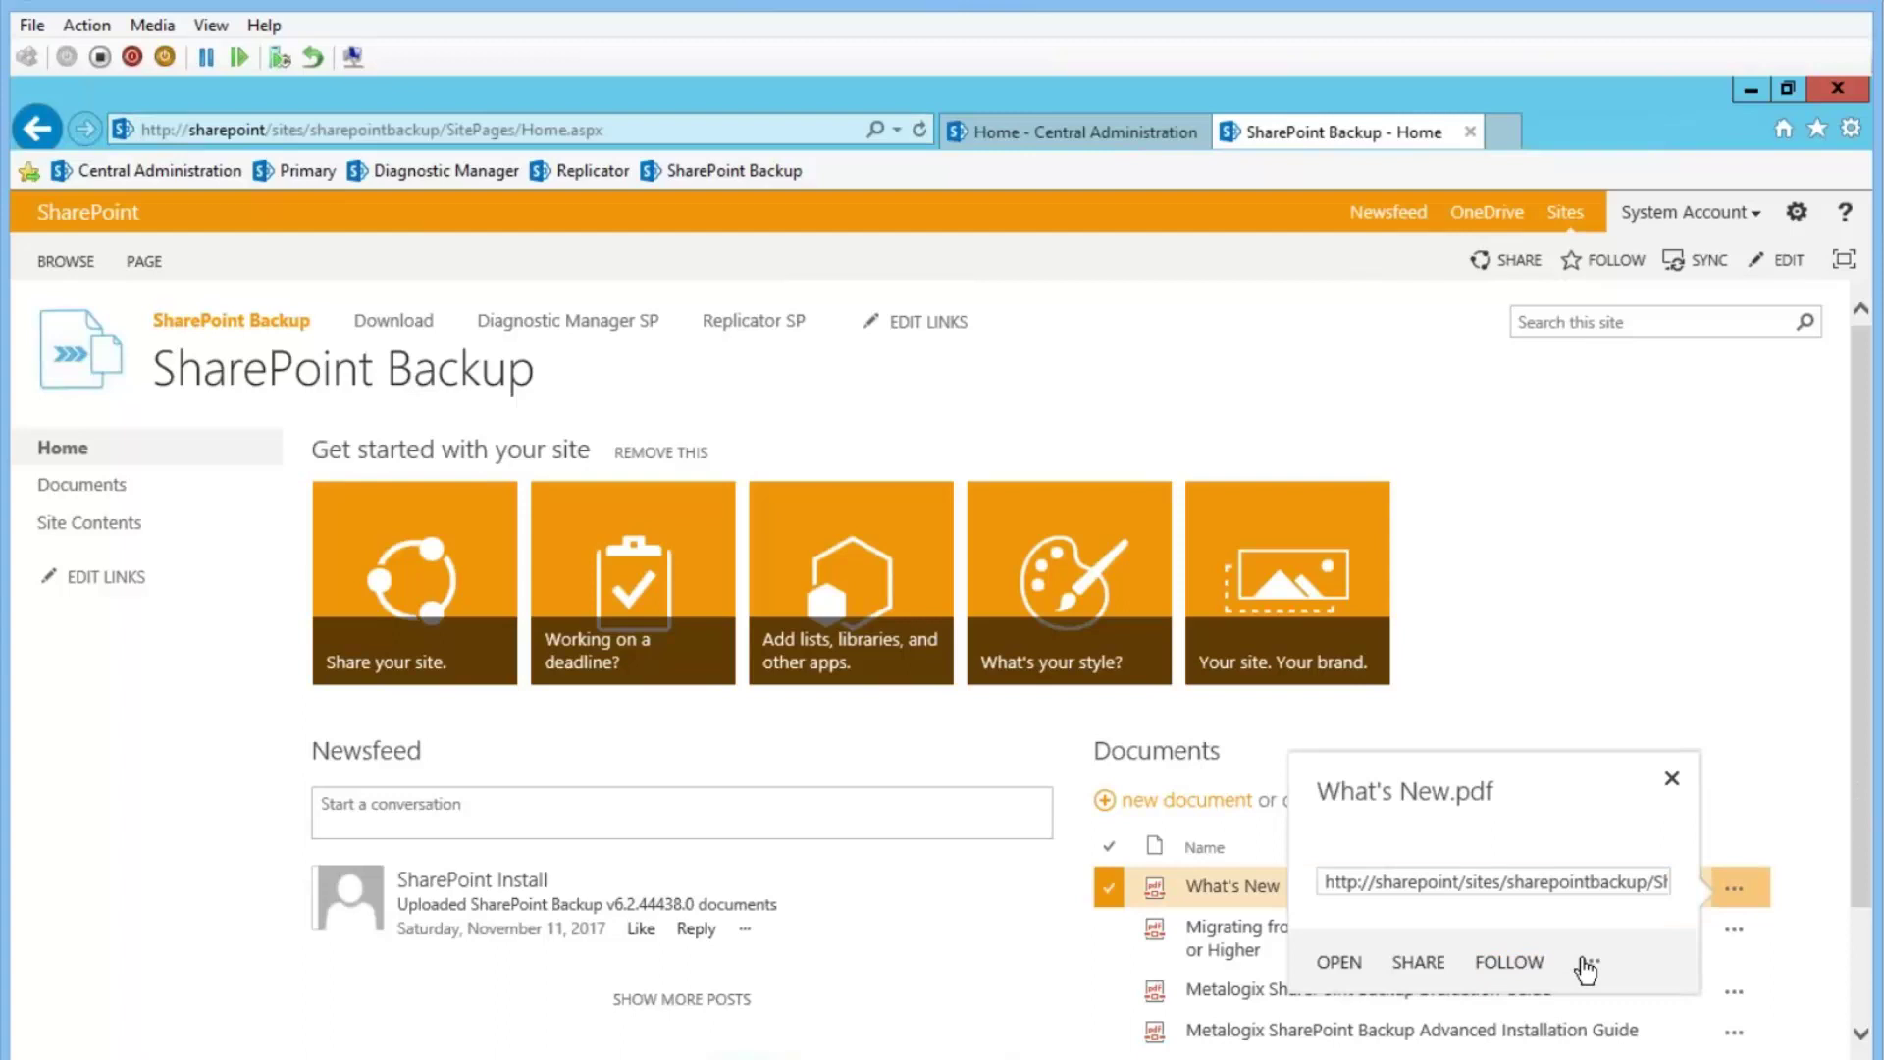
{"action": "left_click", "coordinate": [1588, 965]}
{"action": "left_click", "coordinate": [1617, 1035]}
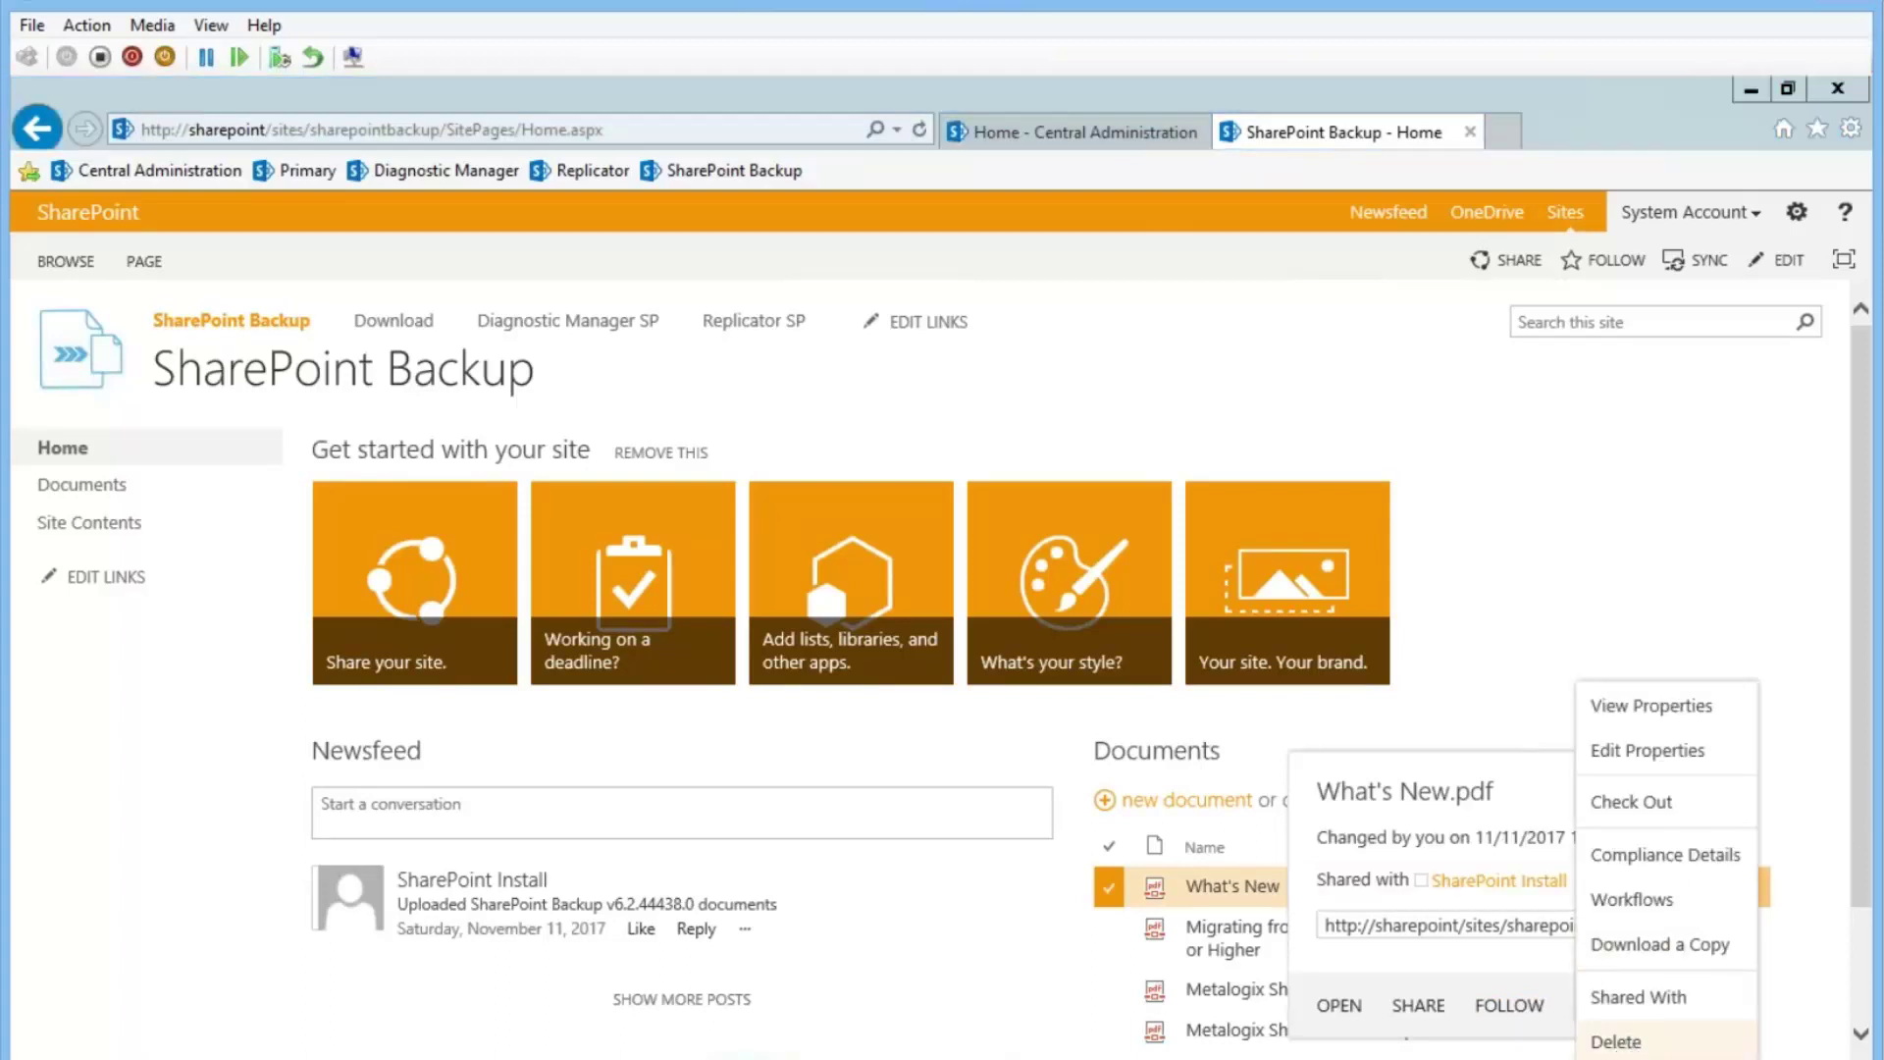
{"action": "left_click", "coordinate": [1086, 687]}
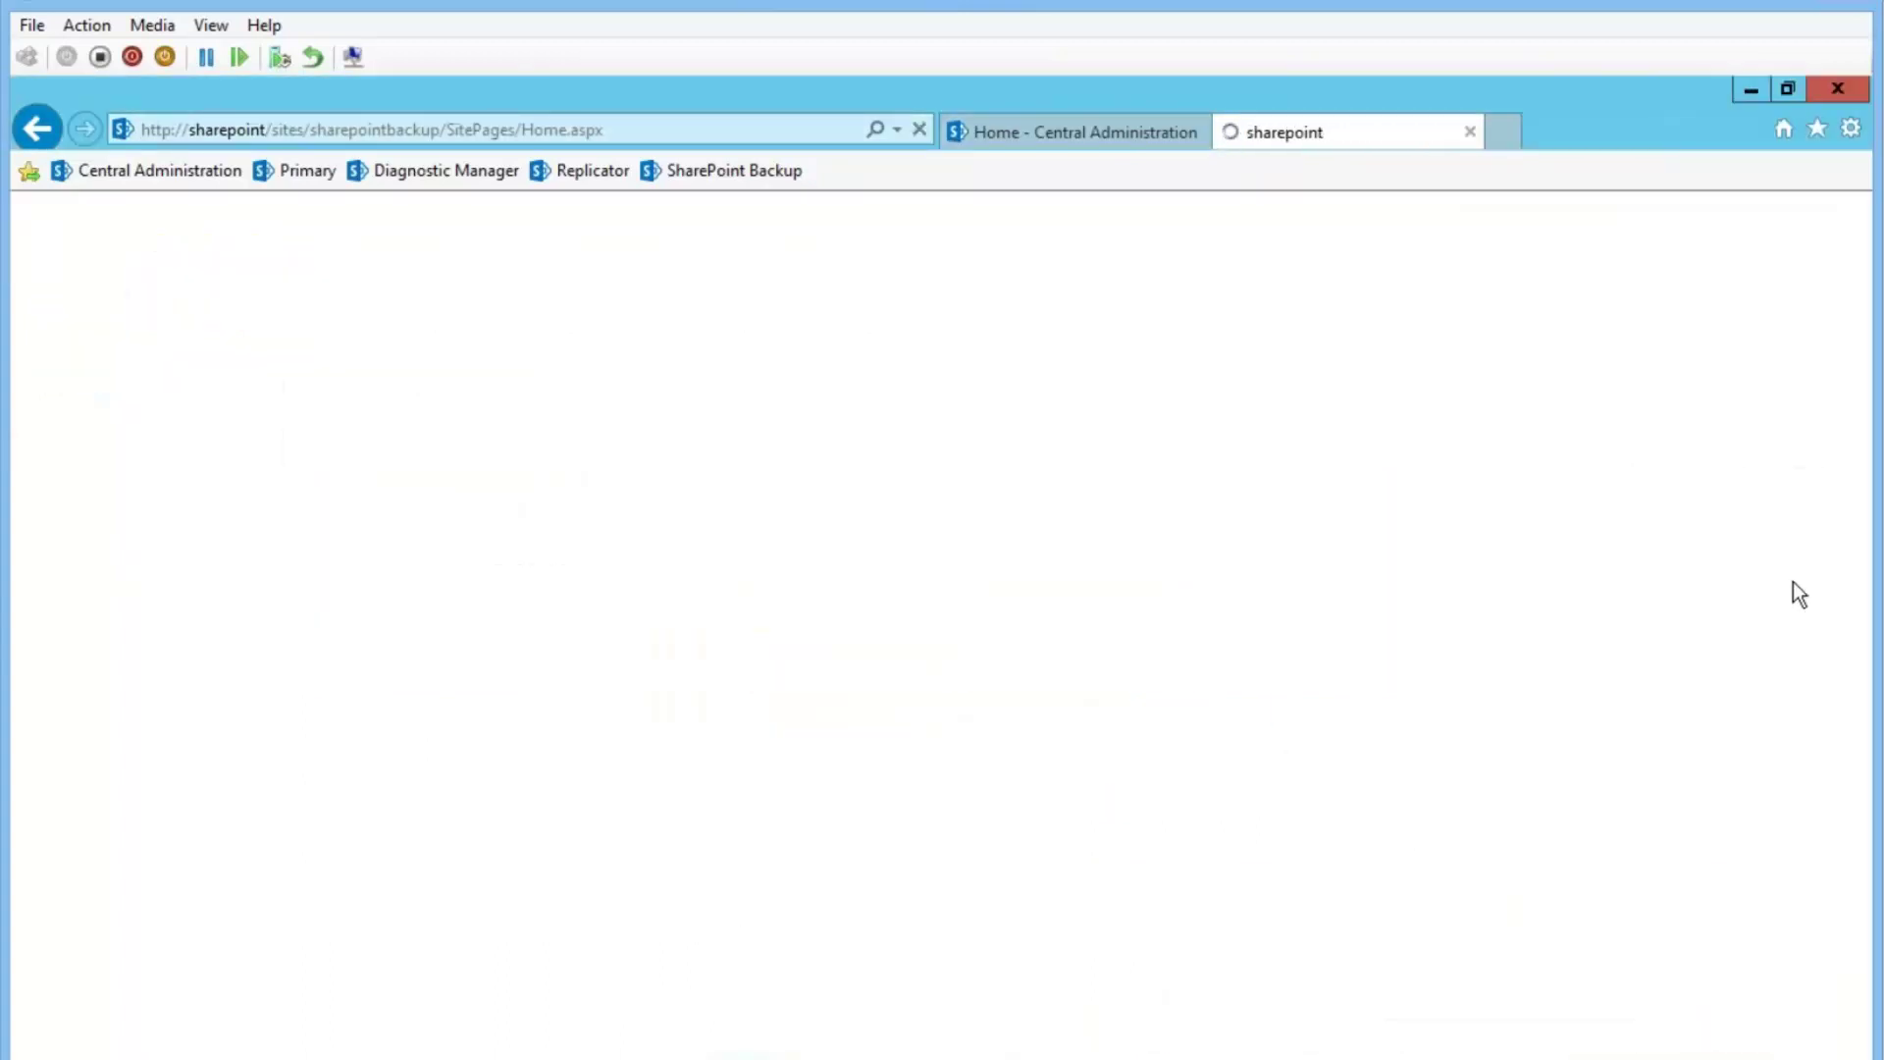
{"action": "scroll", "coordinate": [1668, 589], "scroll_direction": "down", "scroll_amount": 1}
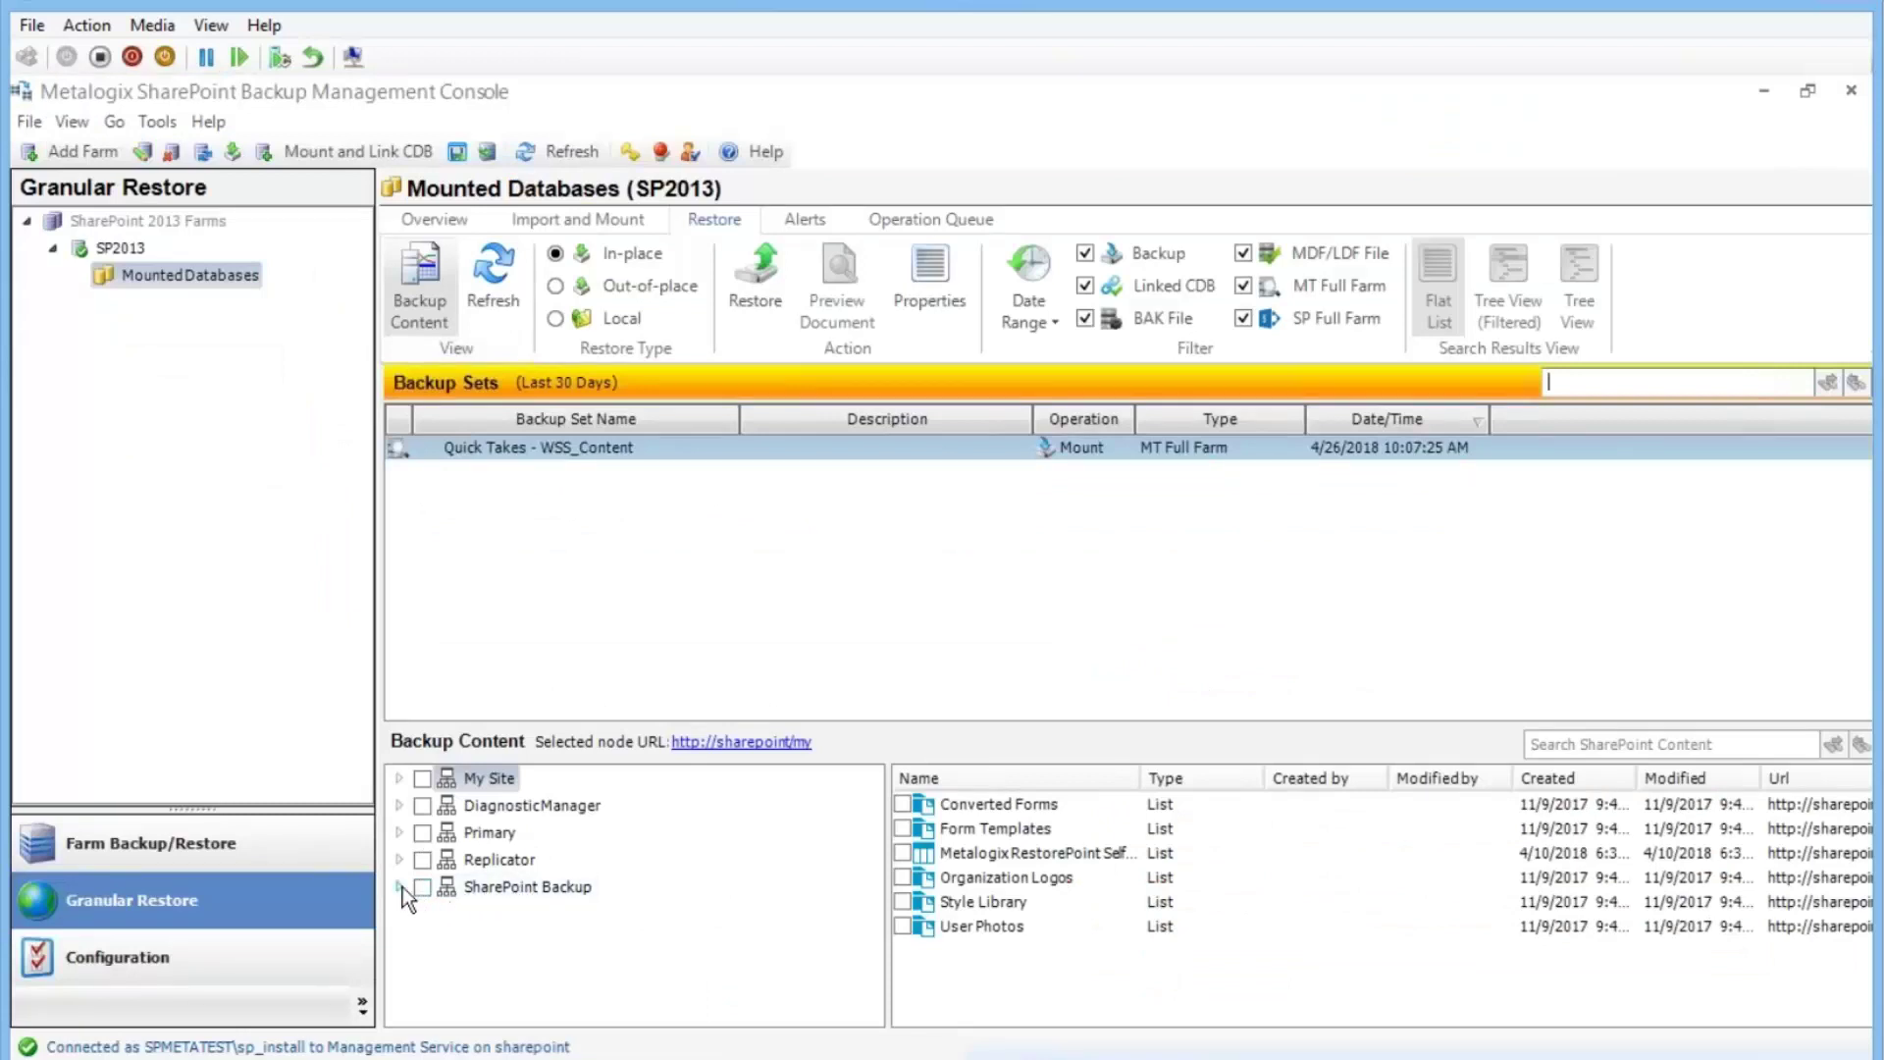
Step: Select What's New.pdf in the Documents library of the SharePoint Backup site within the mounted backup content
{"action": "left_click", "coordinate": [400, 886]}
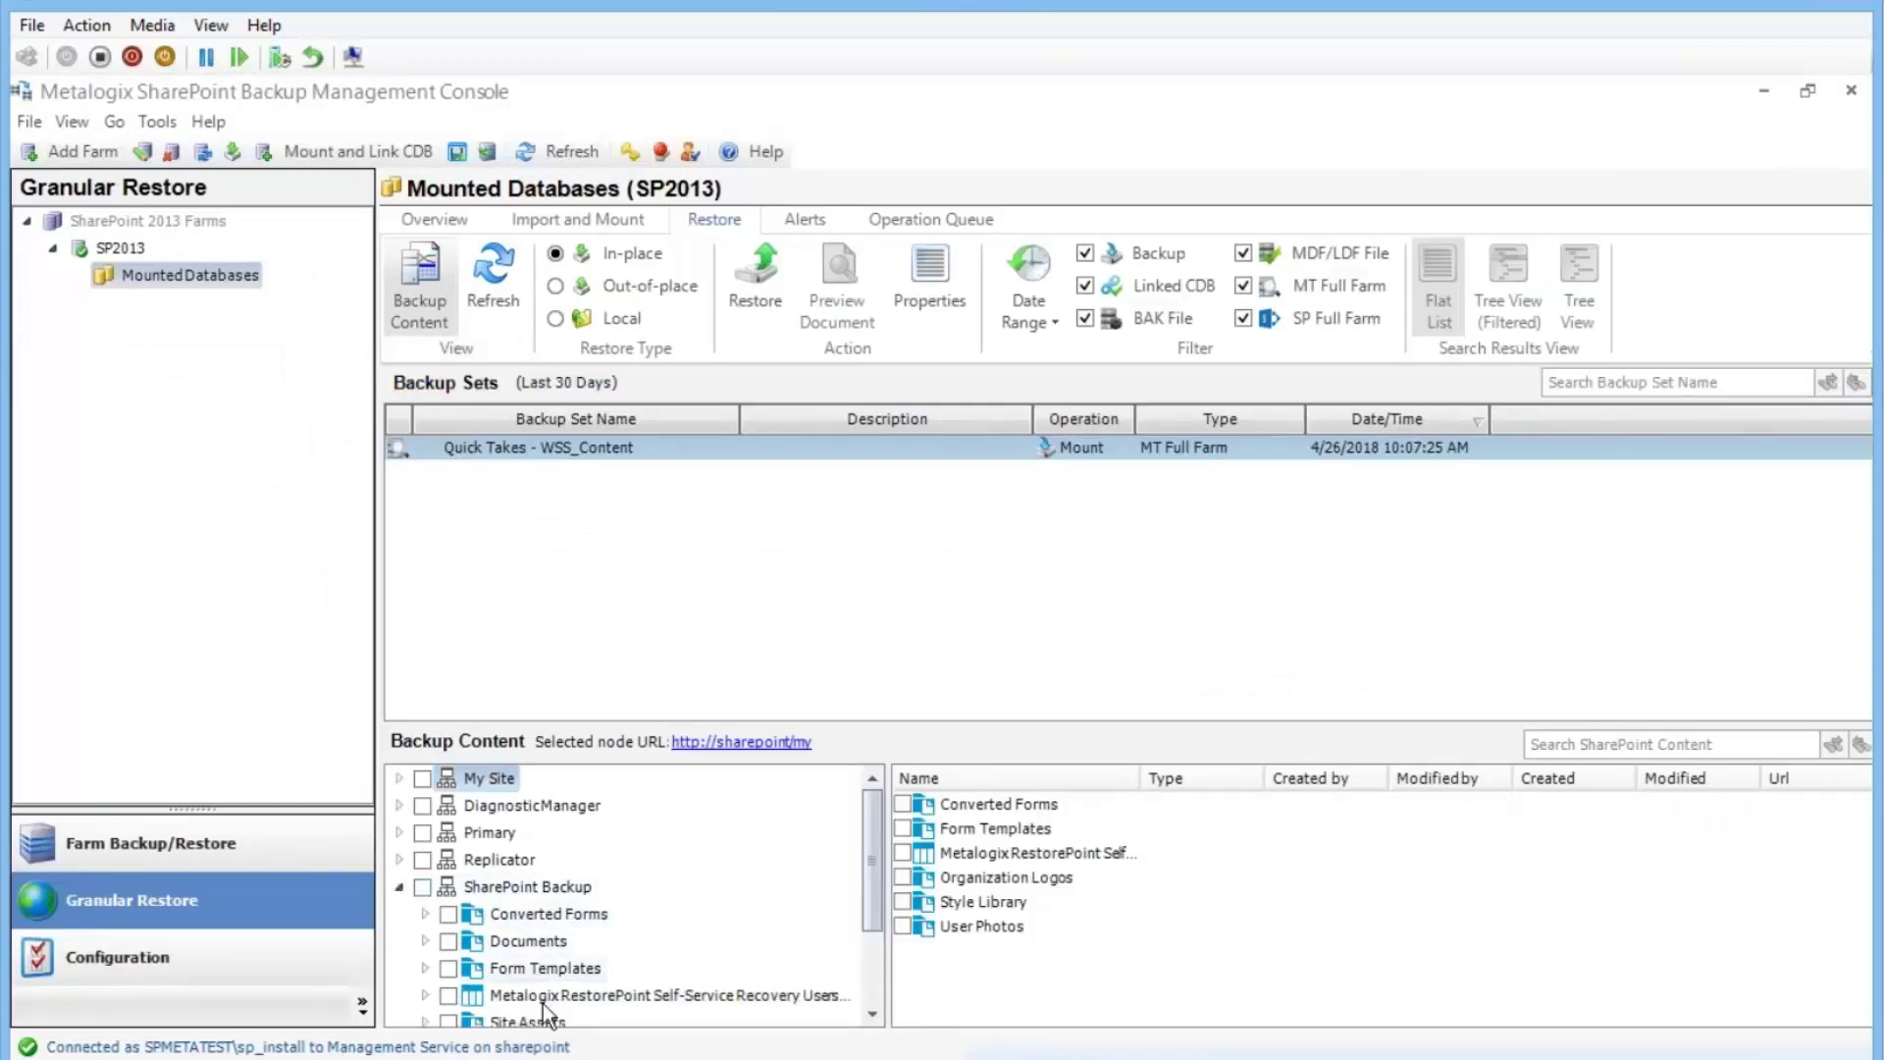
{"action": "left_click", "coordinate": [510, 940]}
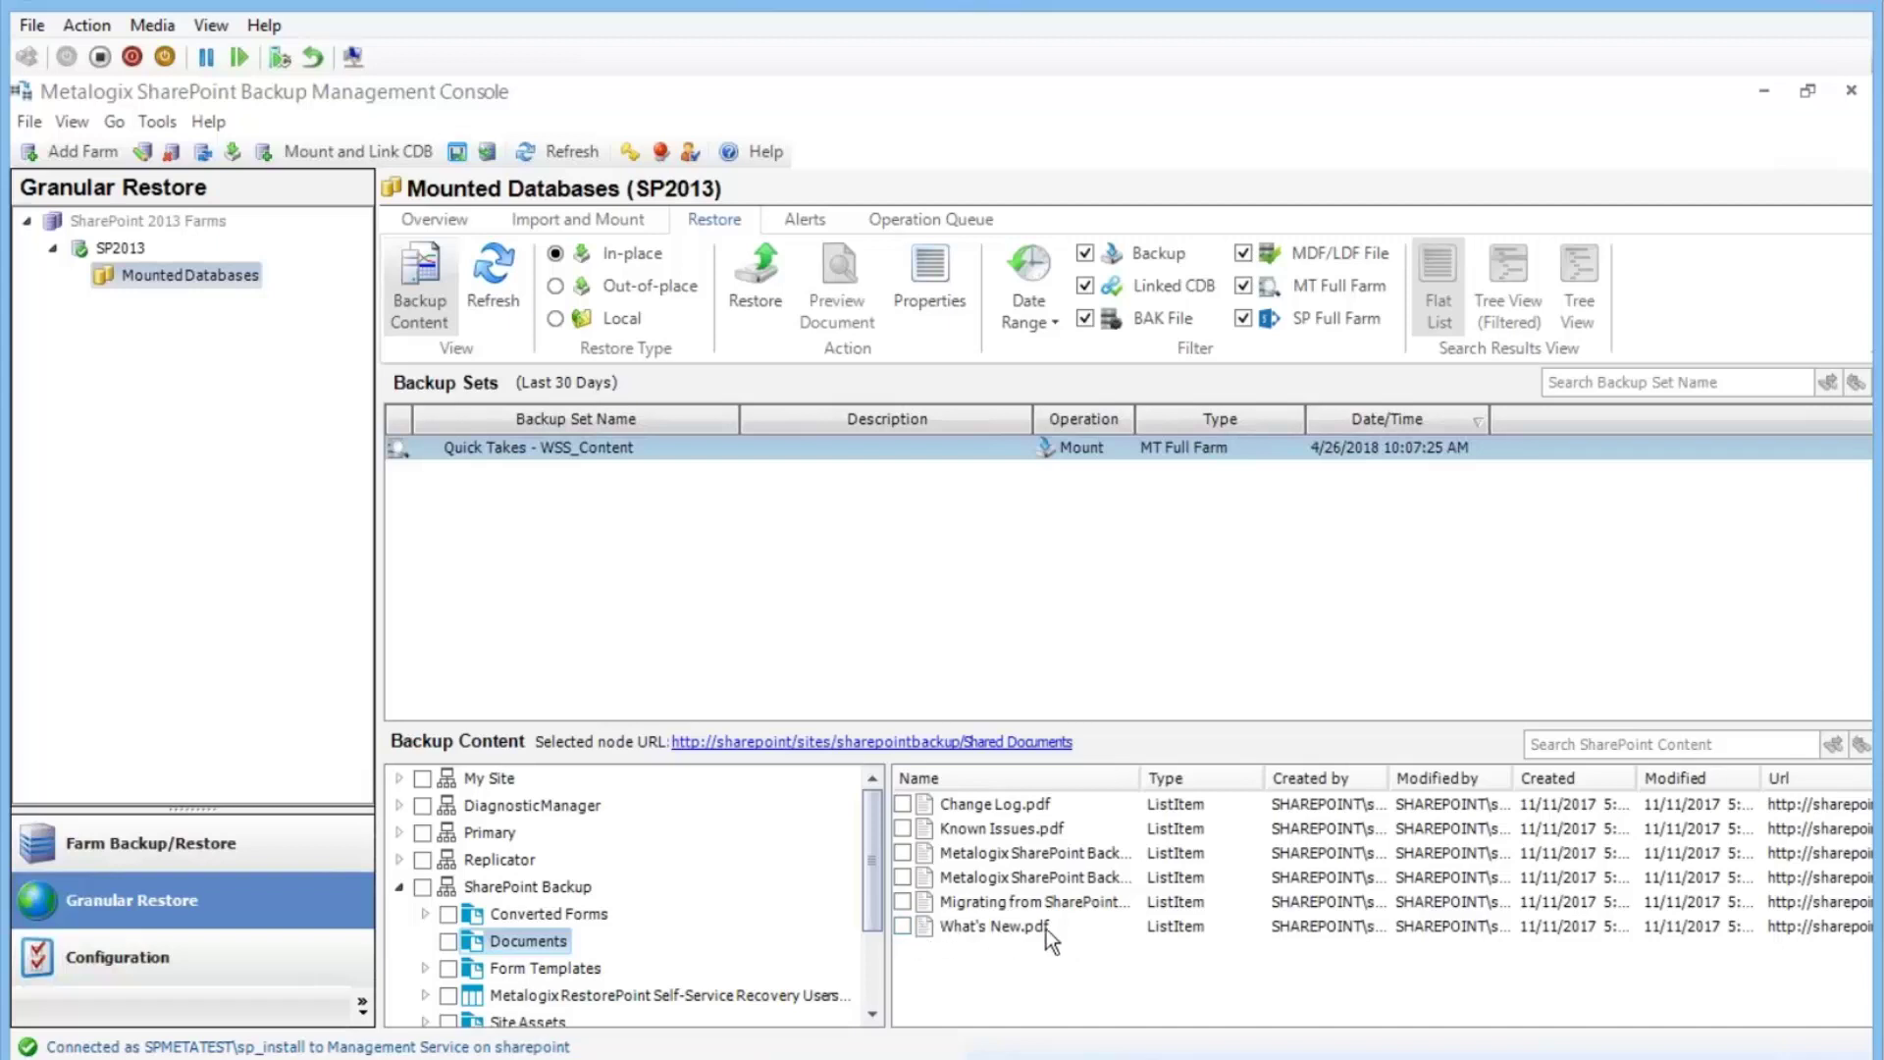
{"action": "left_click", "coordinate": [902, 926]}
Step: Run an in-place restore of What's New.pdf with Overwrite Data, Copy All Versions and Copy Item Permissions enabled
{"action": "left_click", "coordinate": [754, 279]}
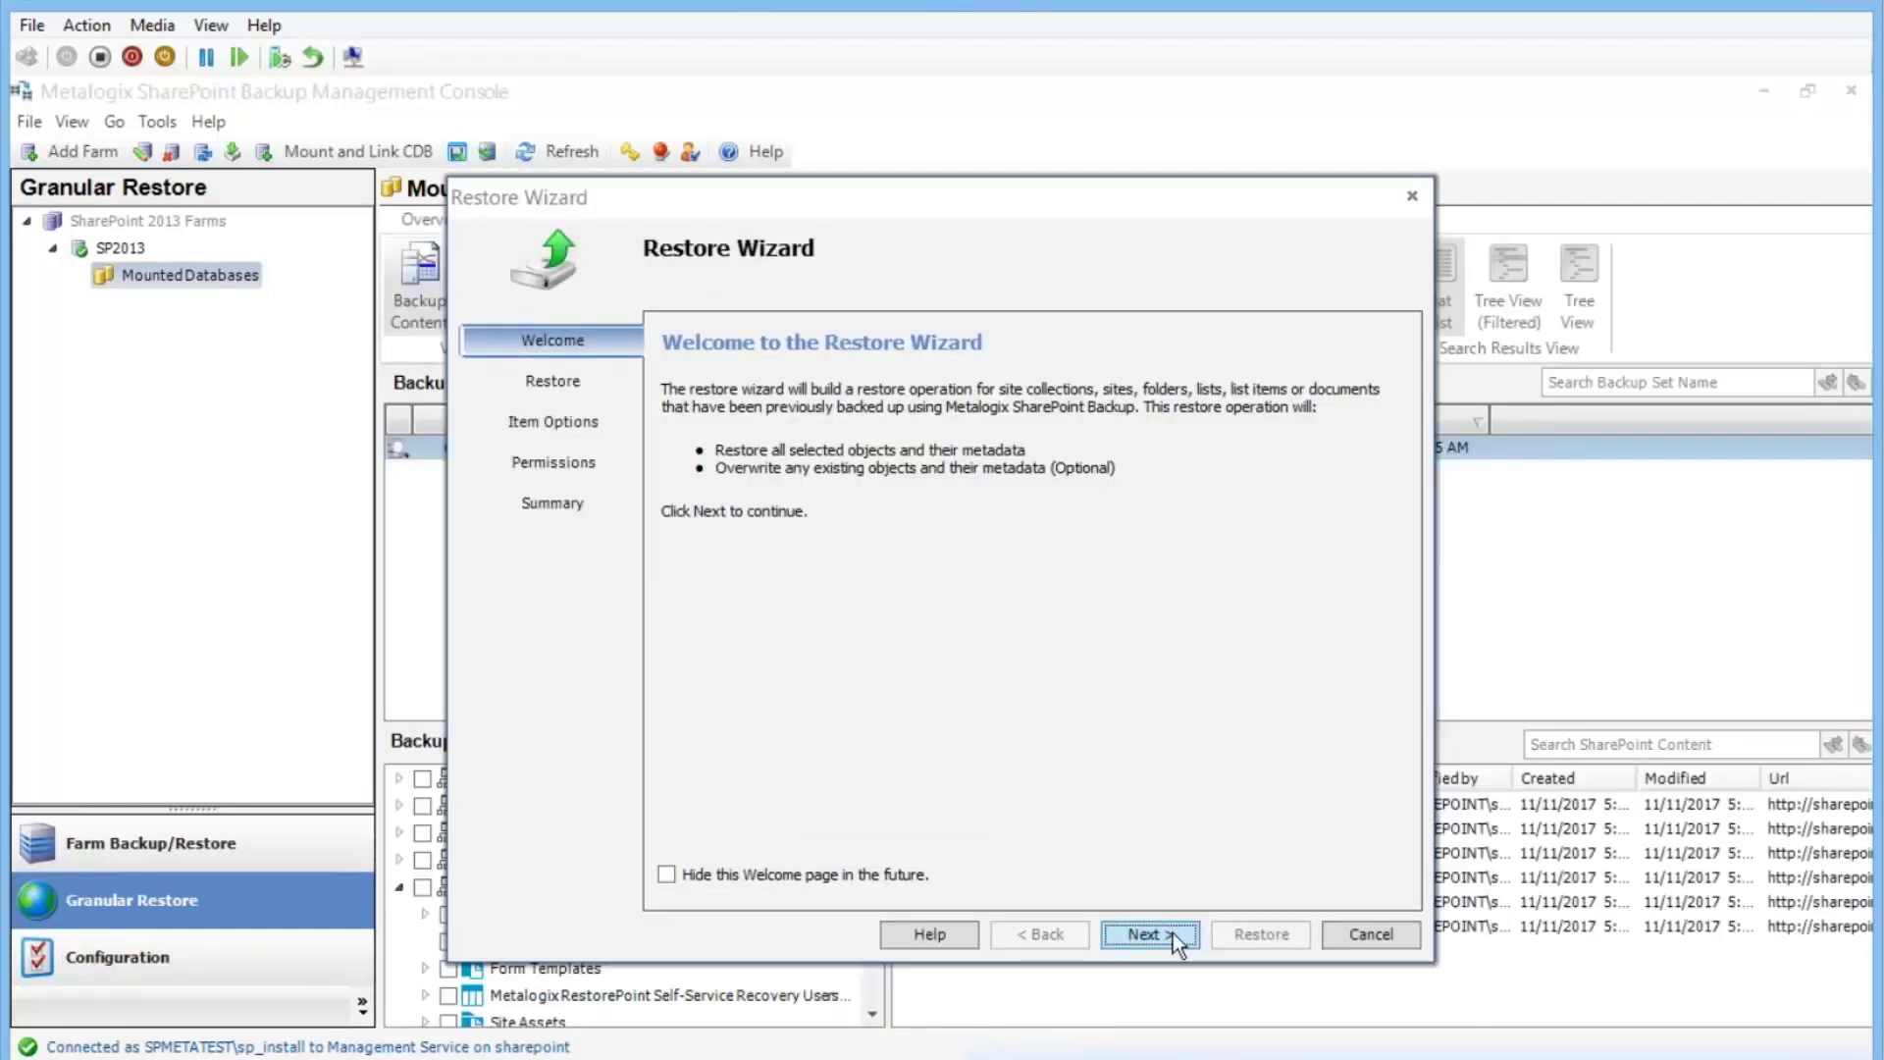
{"action": "left_click", "coordinate": [1148, 933]}
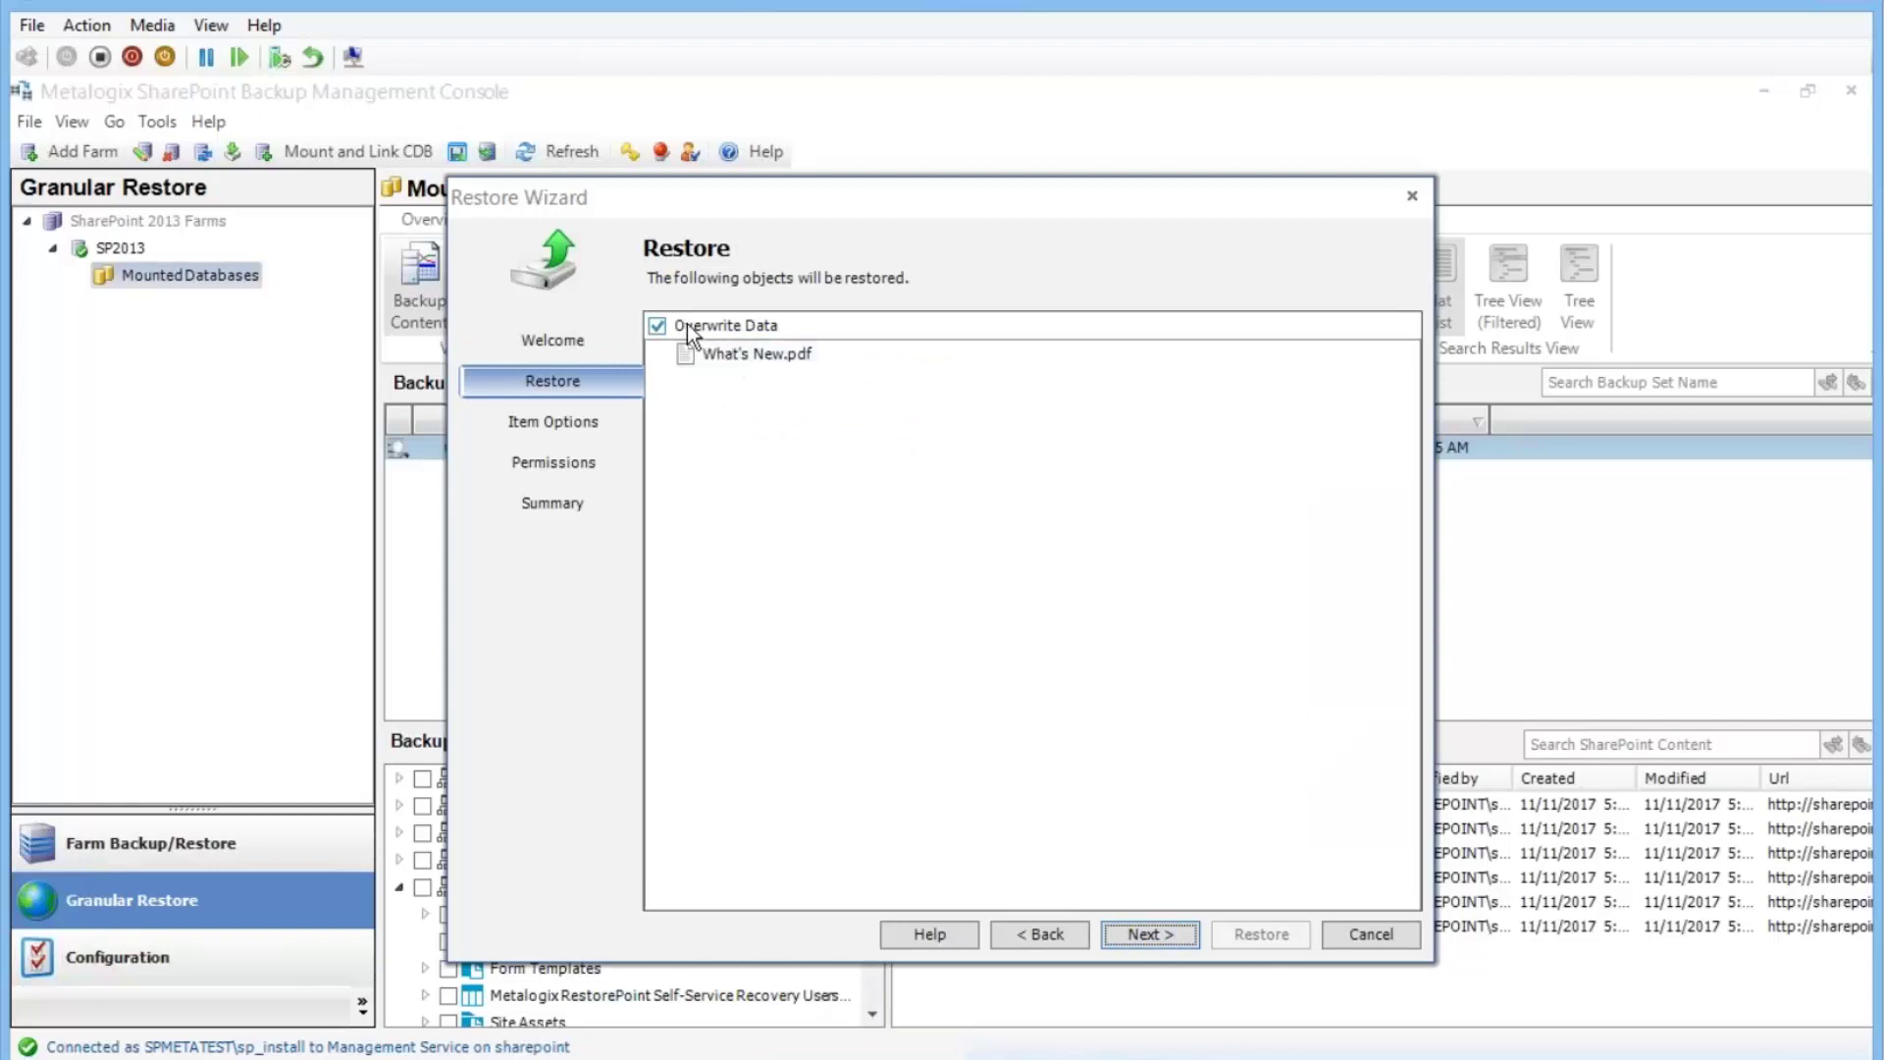
{"action": "left_click", "coordinate": [1158, 932]}
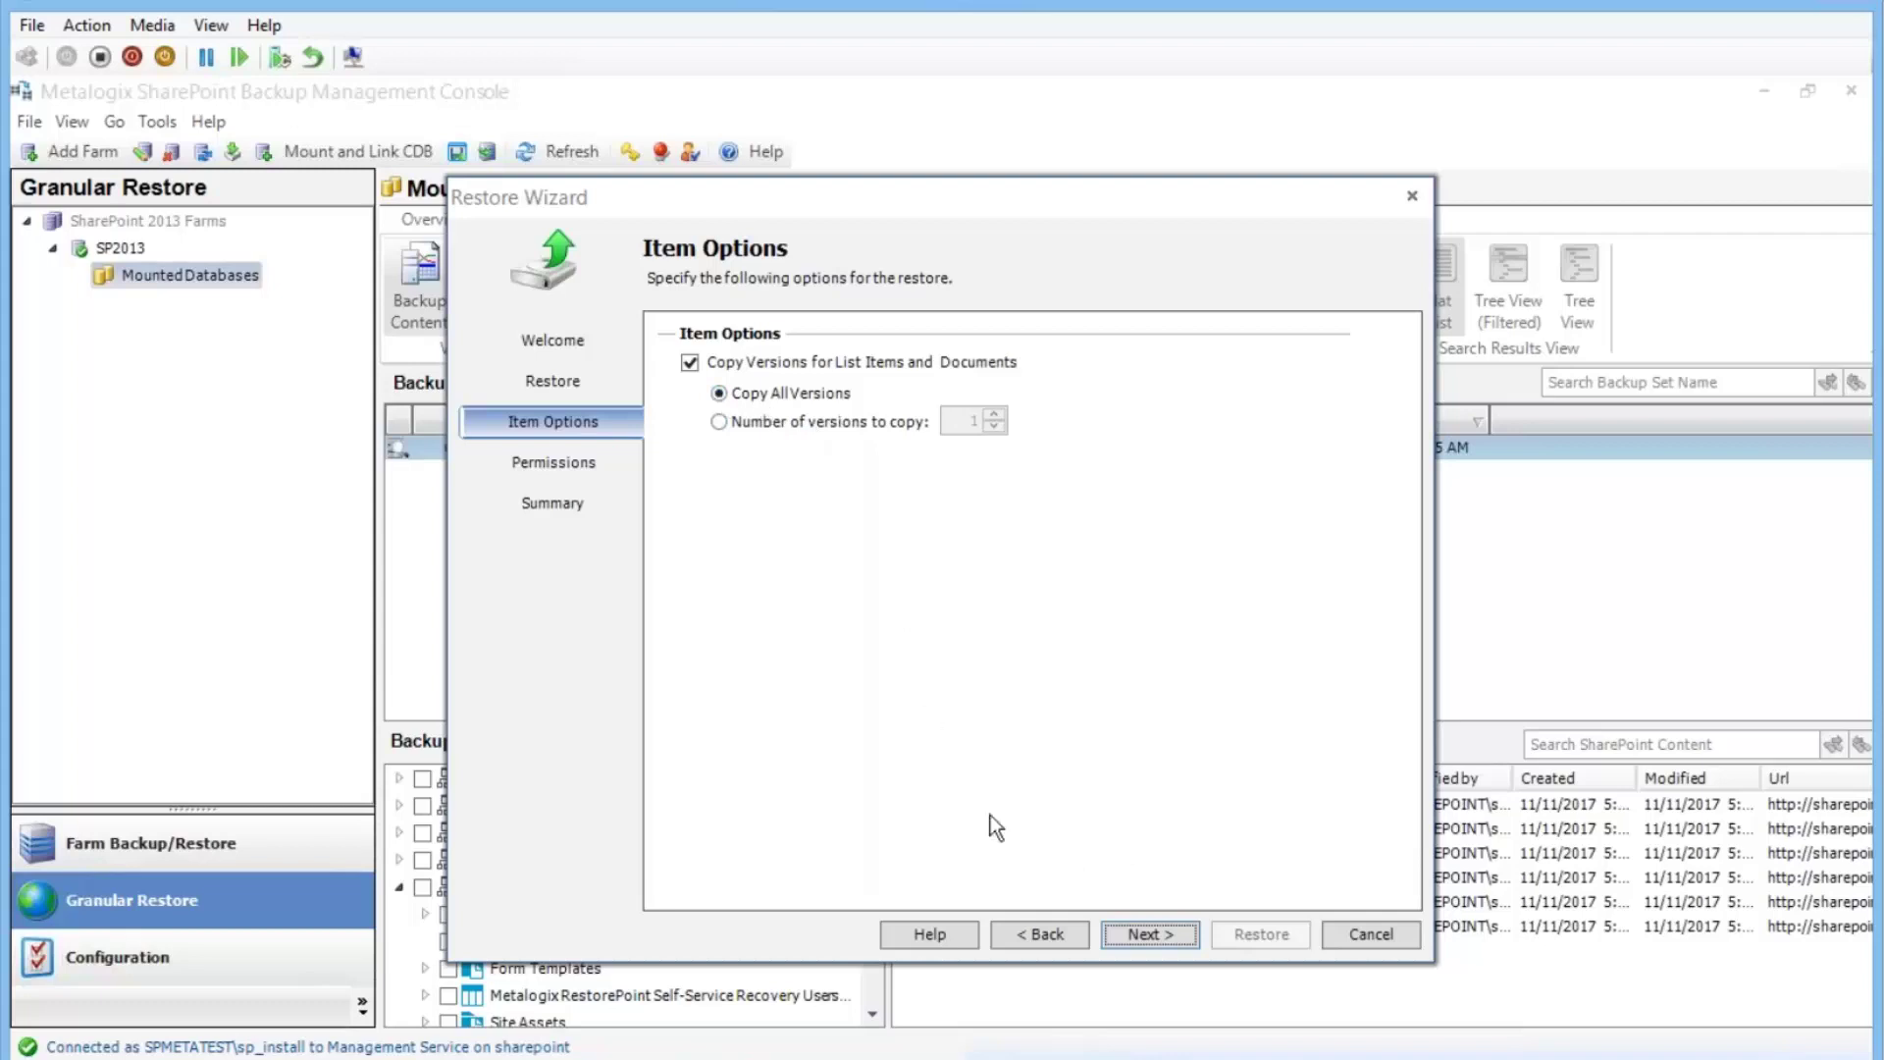
{"action": "left_click", "coordinate": [1162, 934]}
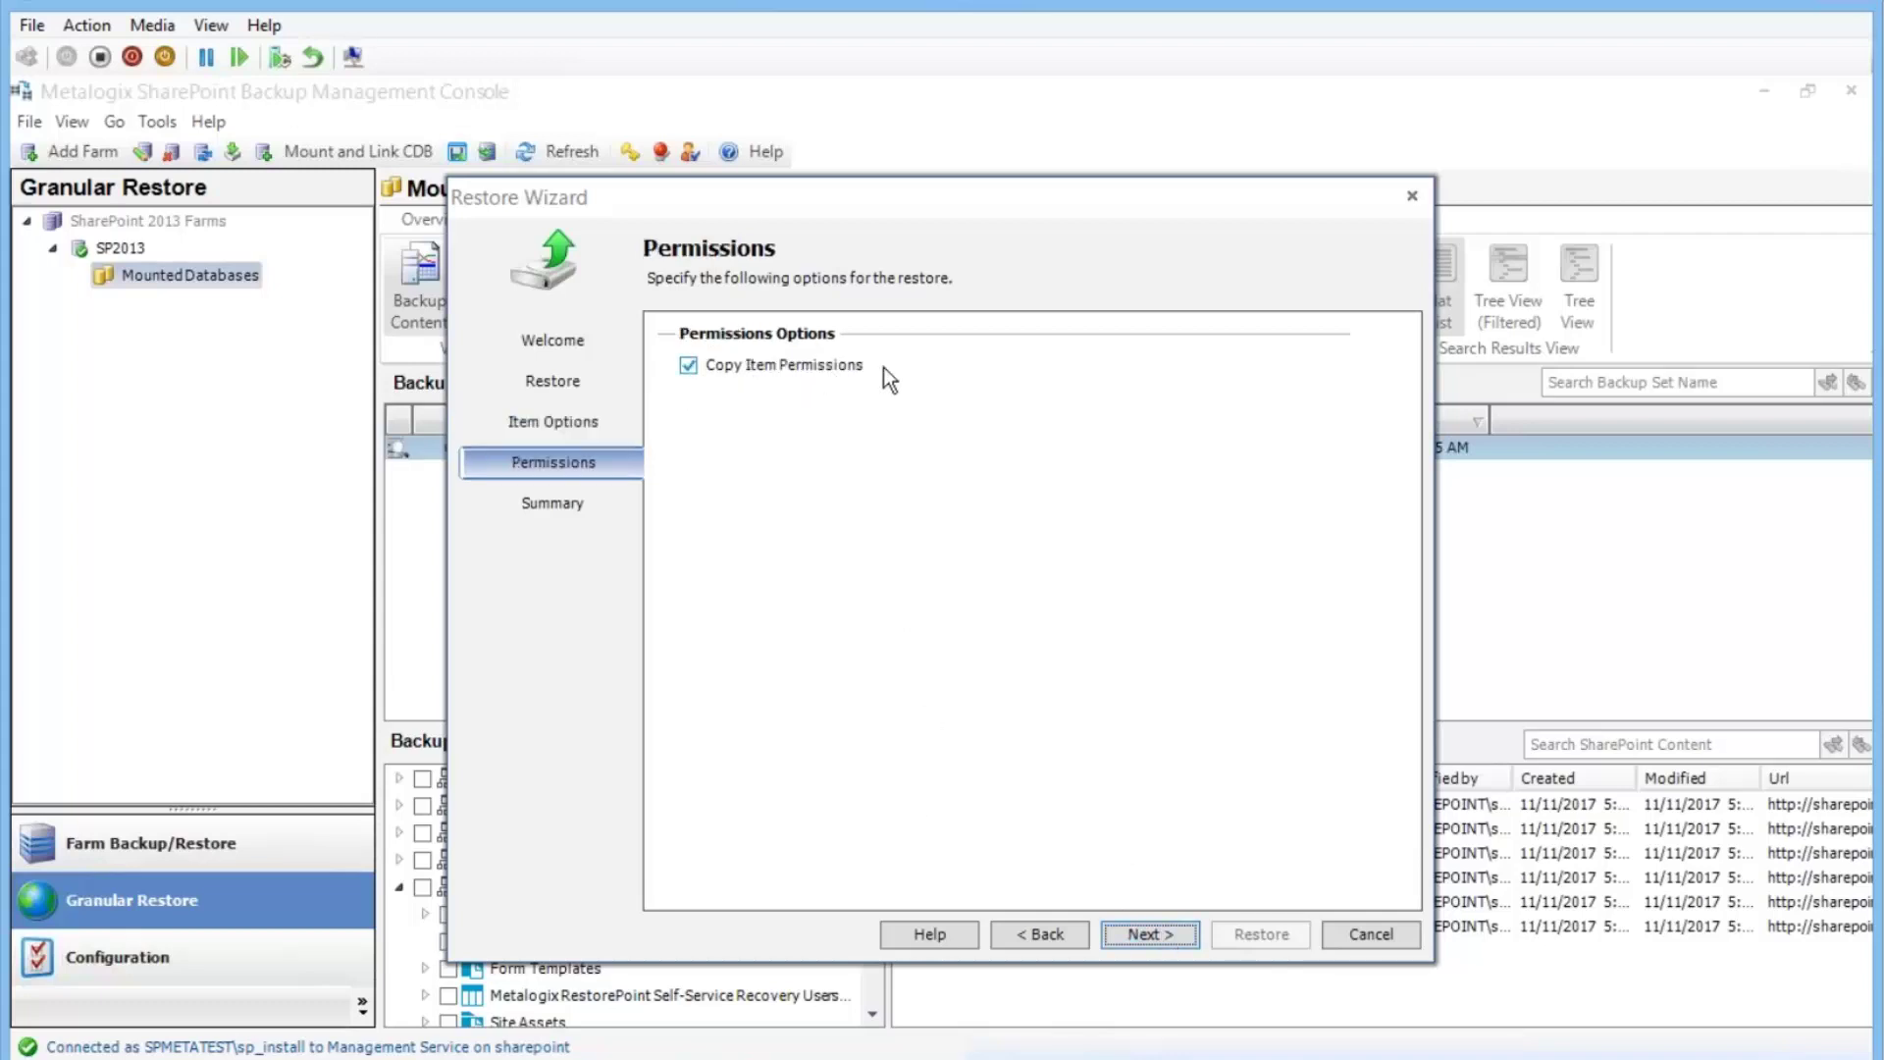
{"action": "left_click", "coordinate": [1168, 934]}
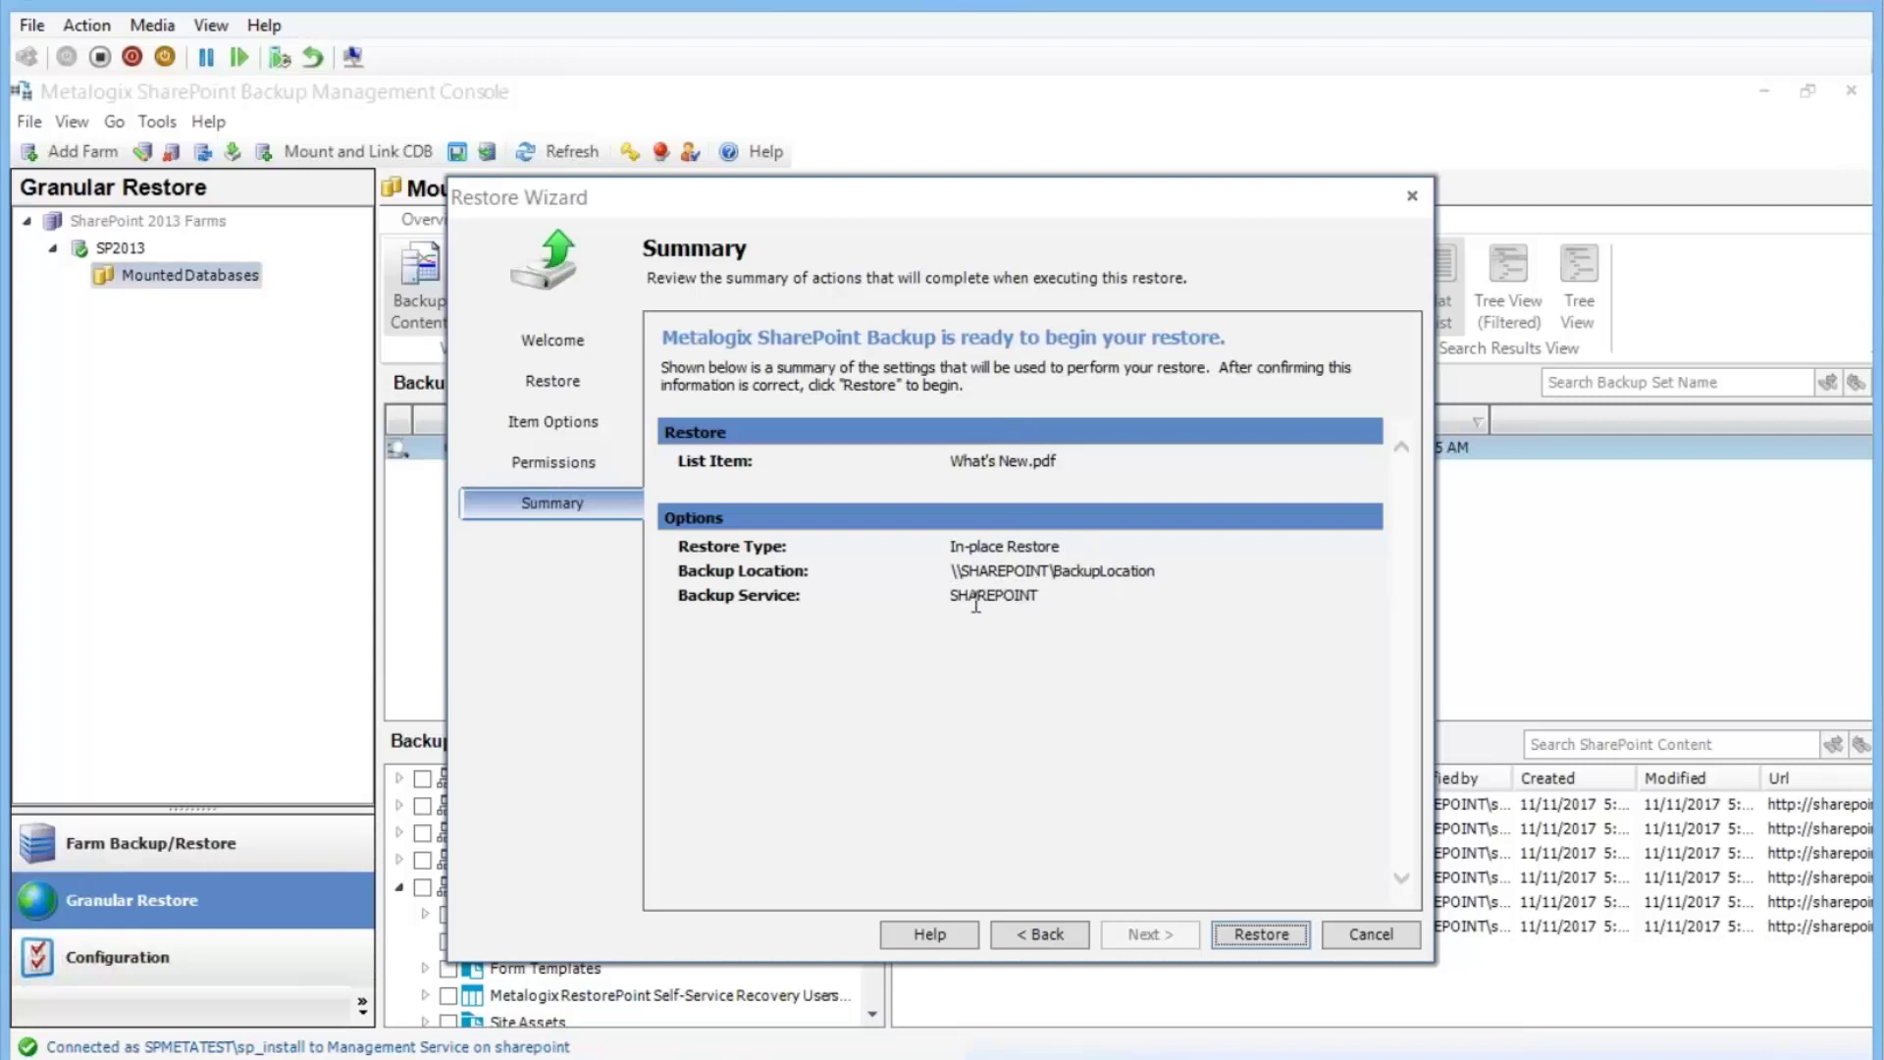
{"action": "left_click", "coordinate": [1266, 936]}
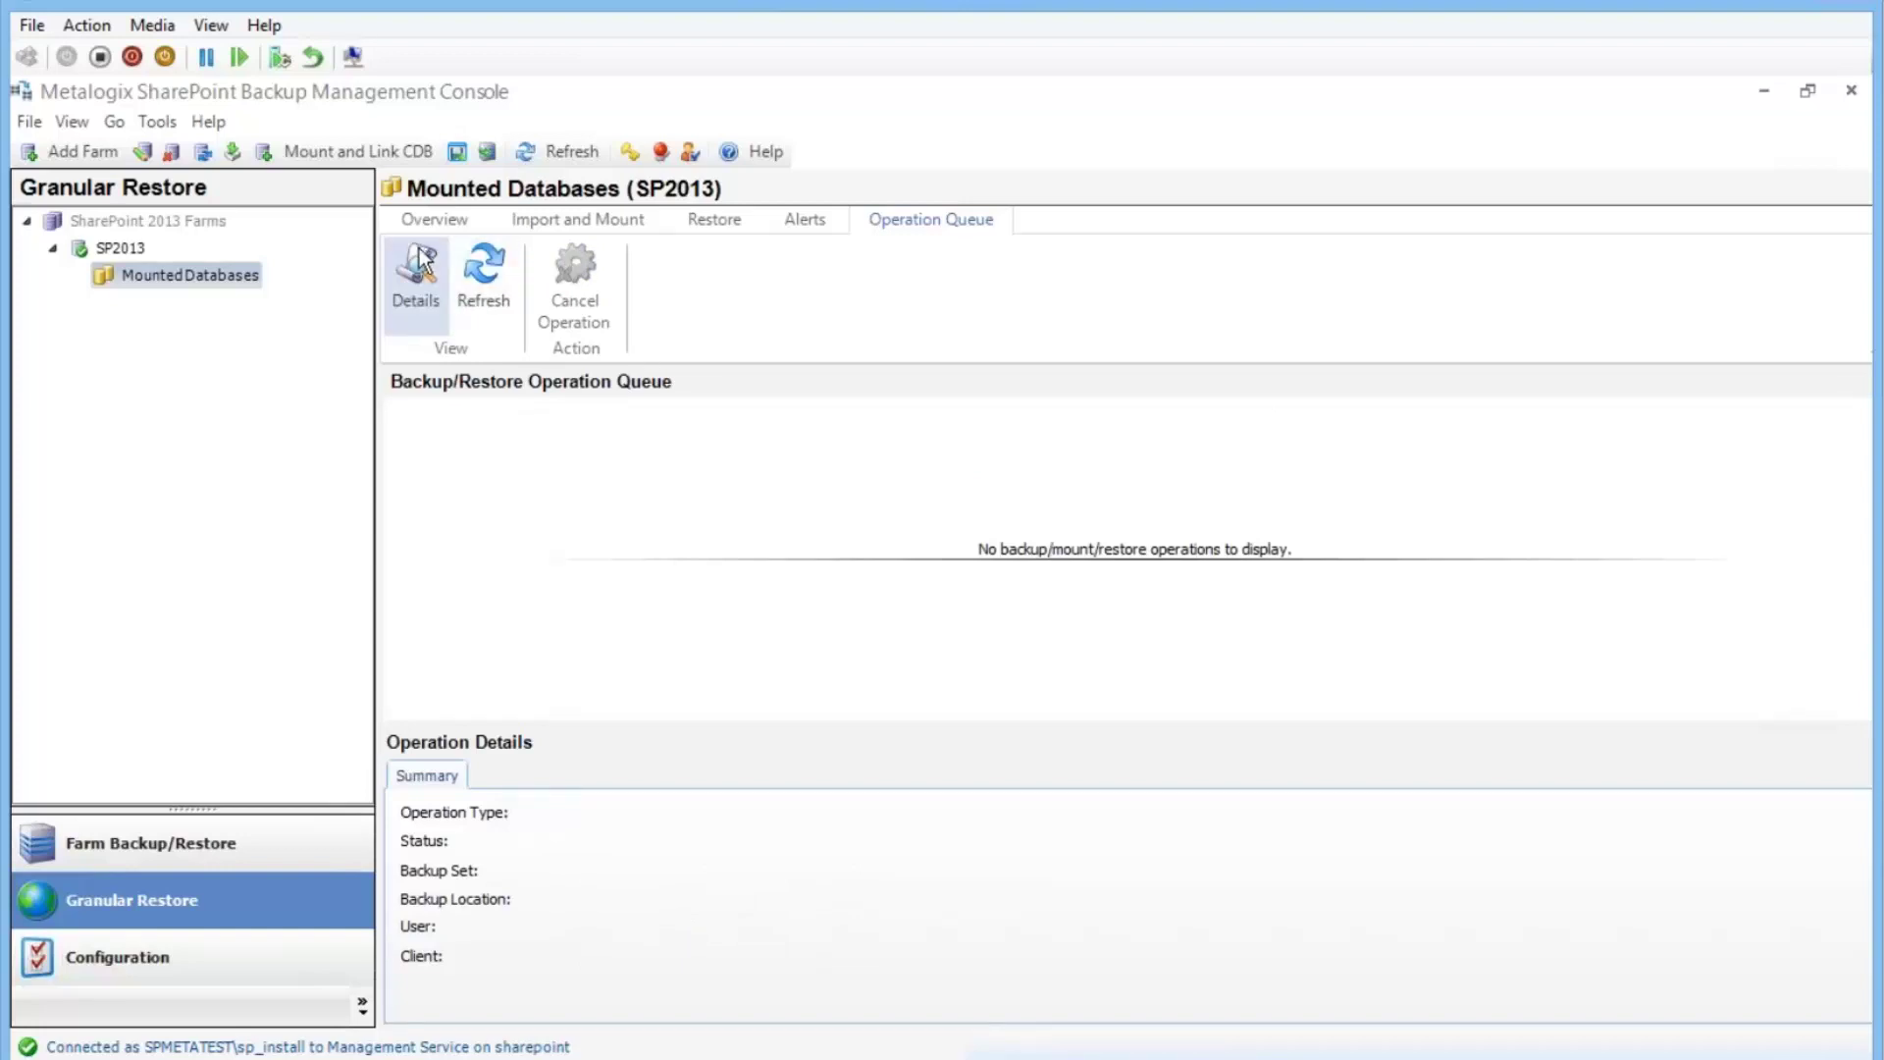
Step: Examine the in-place restore operation's details, and reload the SharePoint Backup site in Internet Explorer to check its Documents list
{"action": "left_click", "coordinate": [437, 226]}
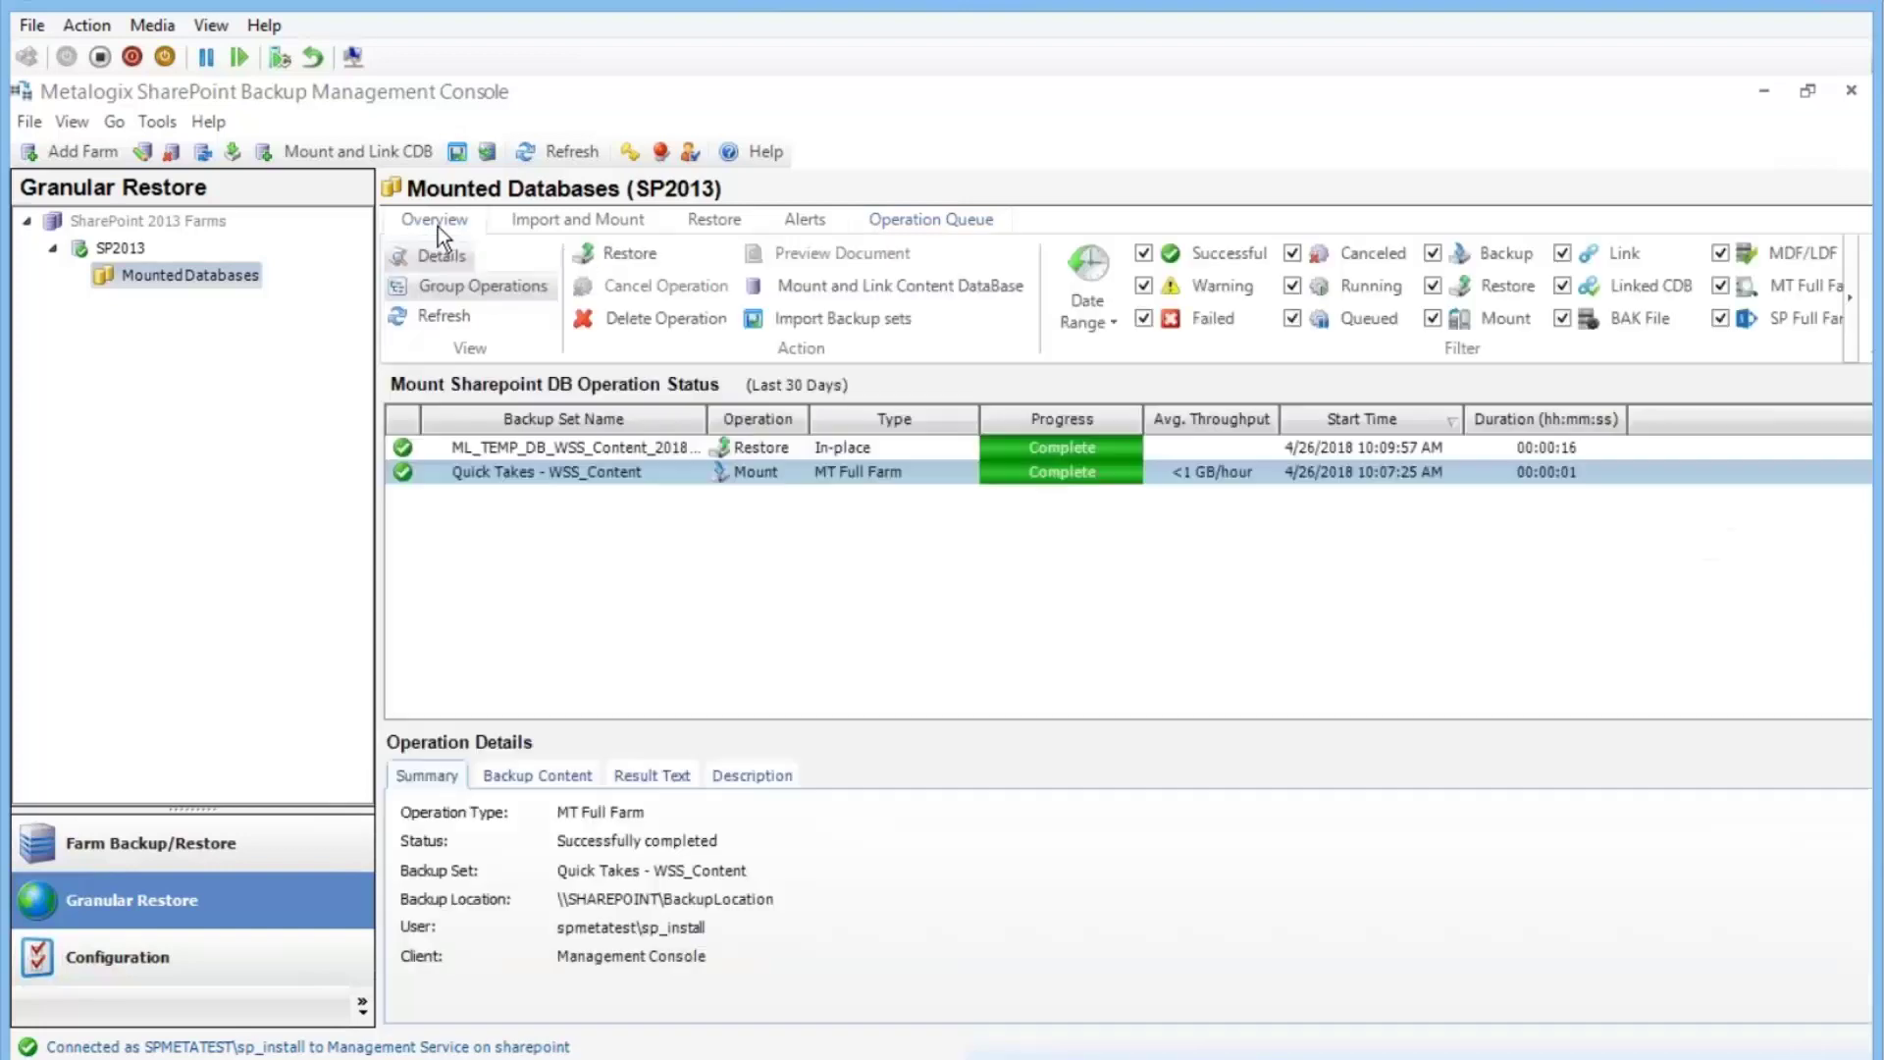
{"action": "left_click", "coordinate": [895, 453]}
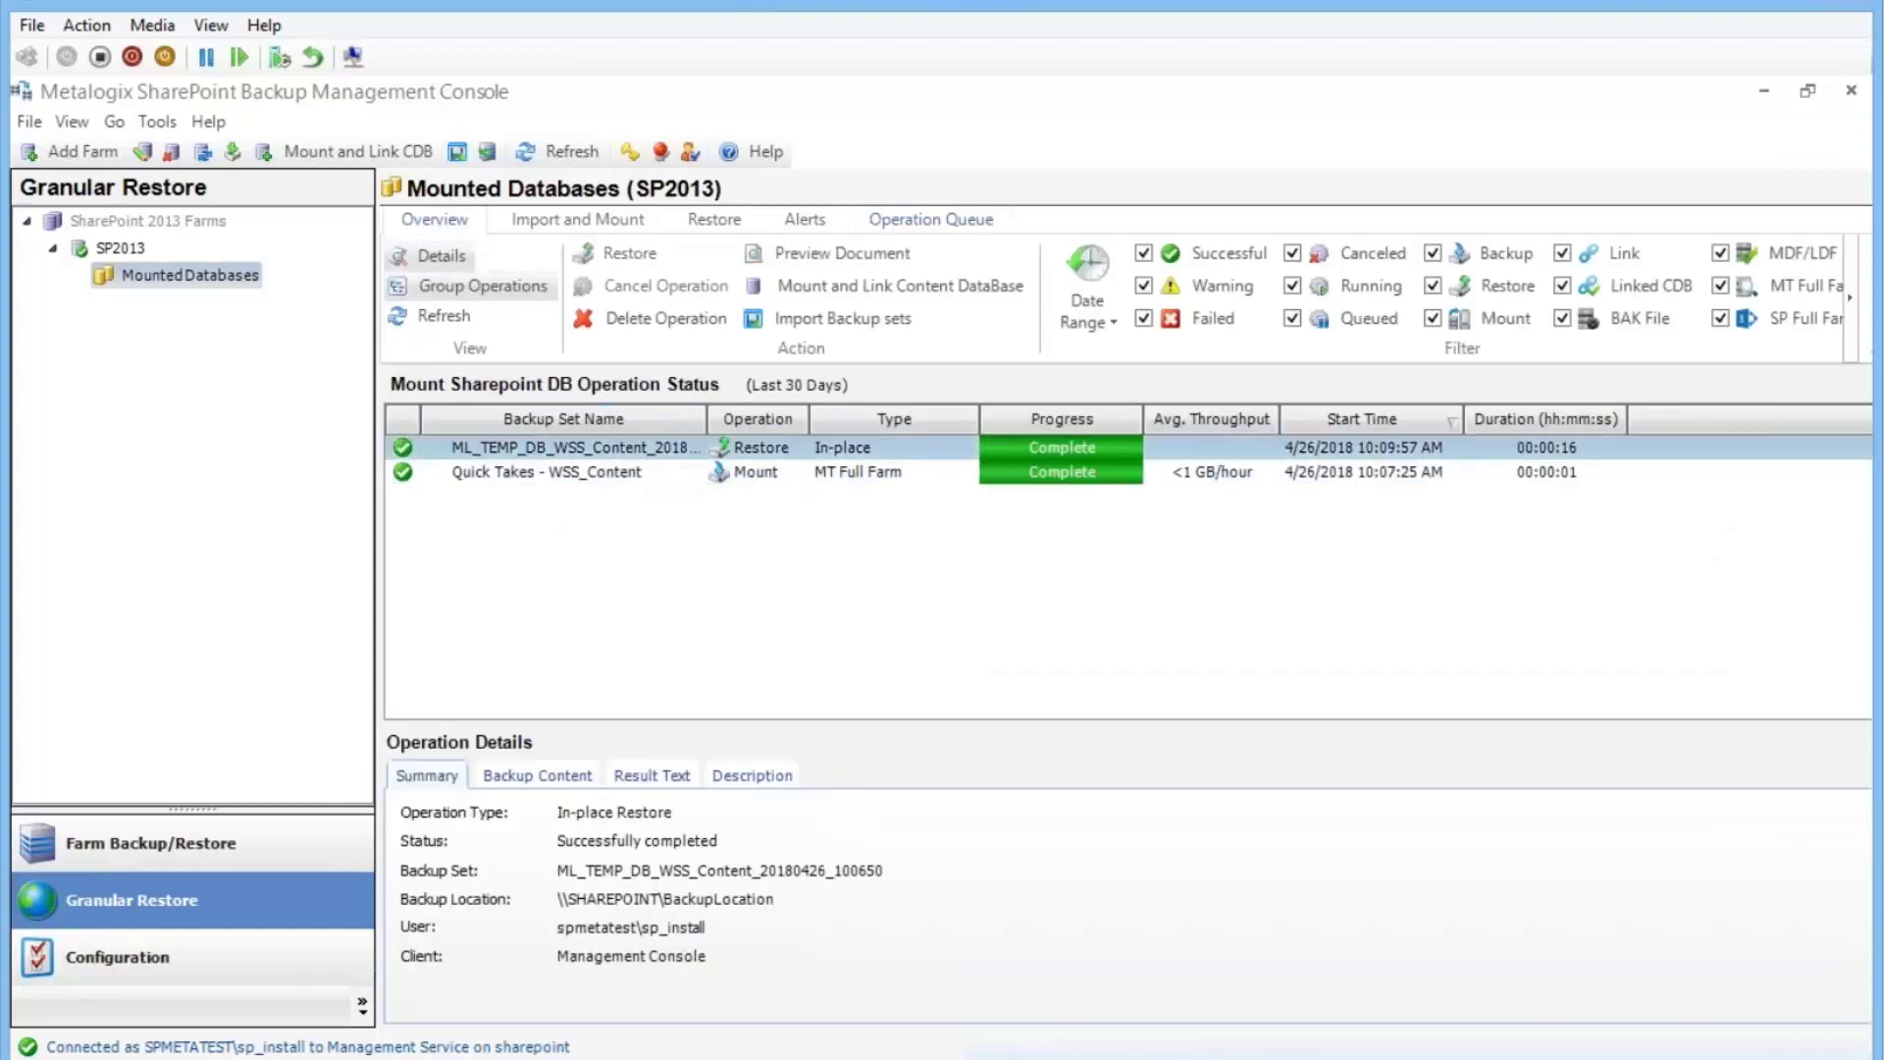
{"action": "left_click", "coordinate": [924, 933]}
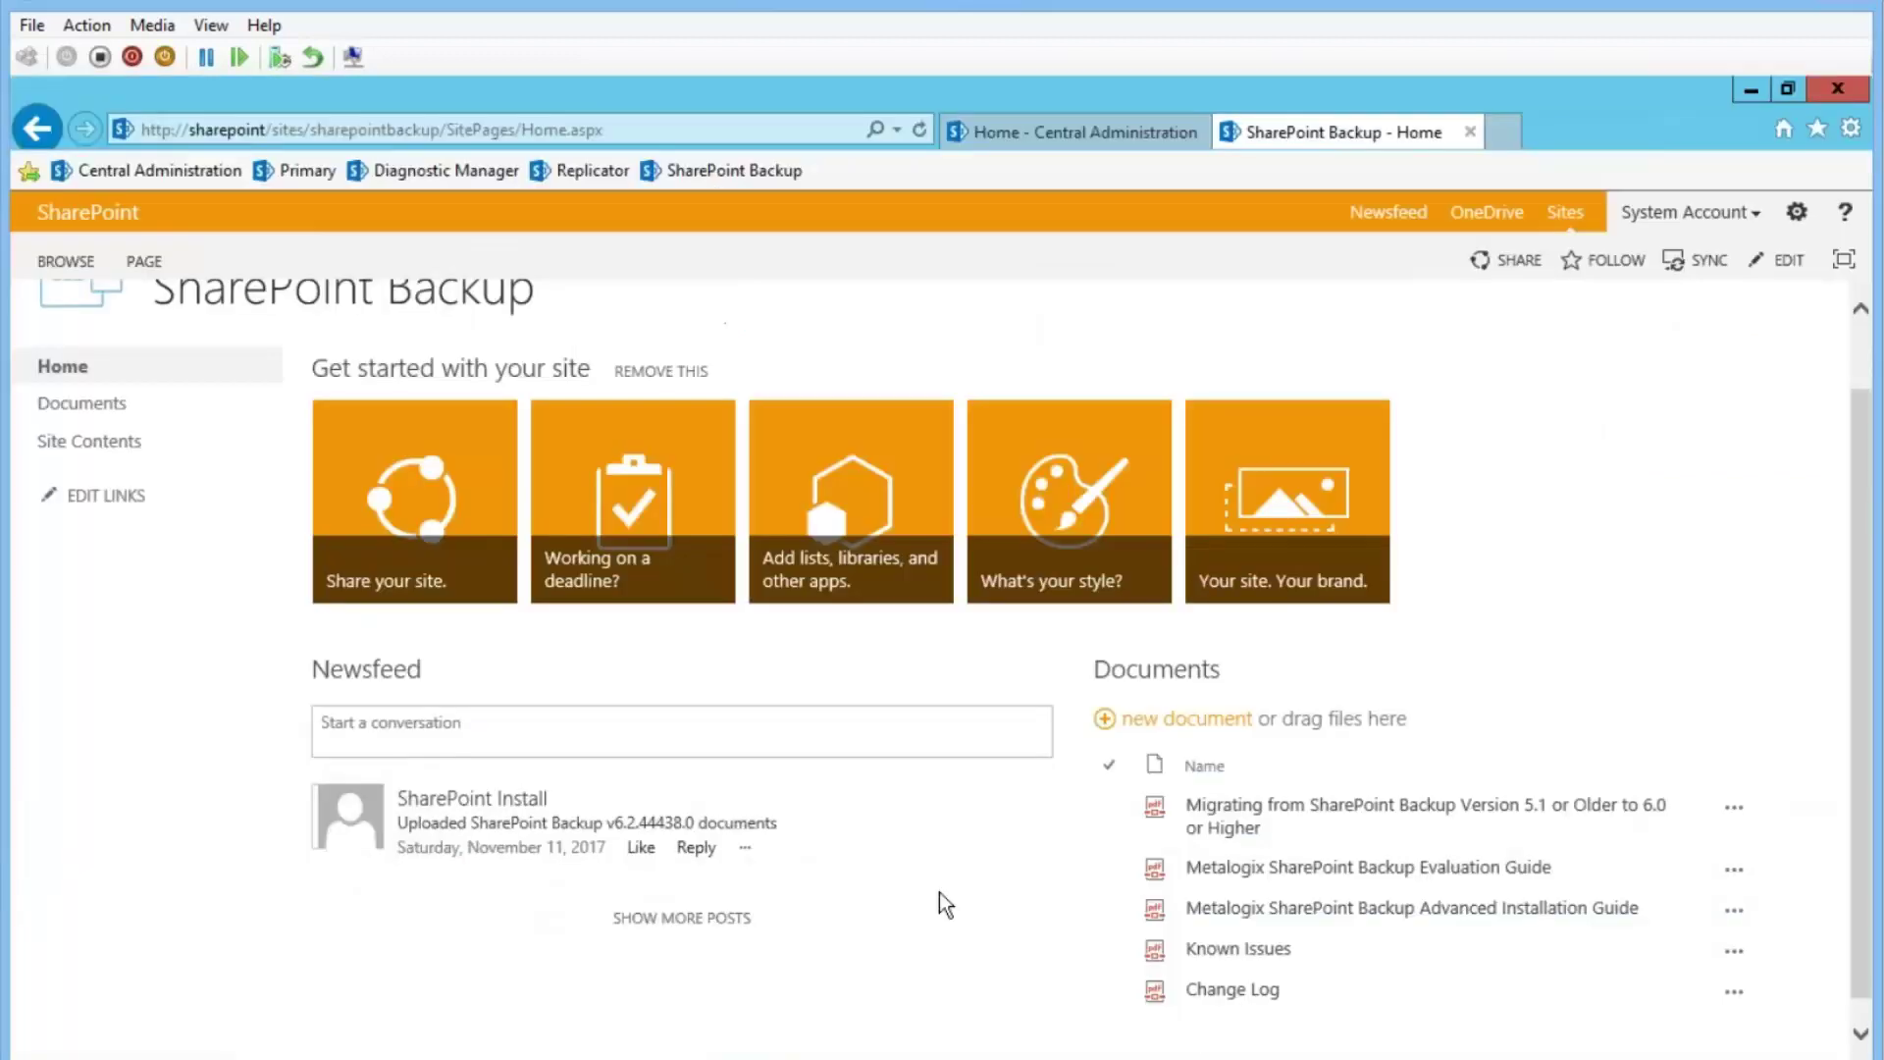
{"action": "left_click", "coordinate": [920, 129]}
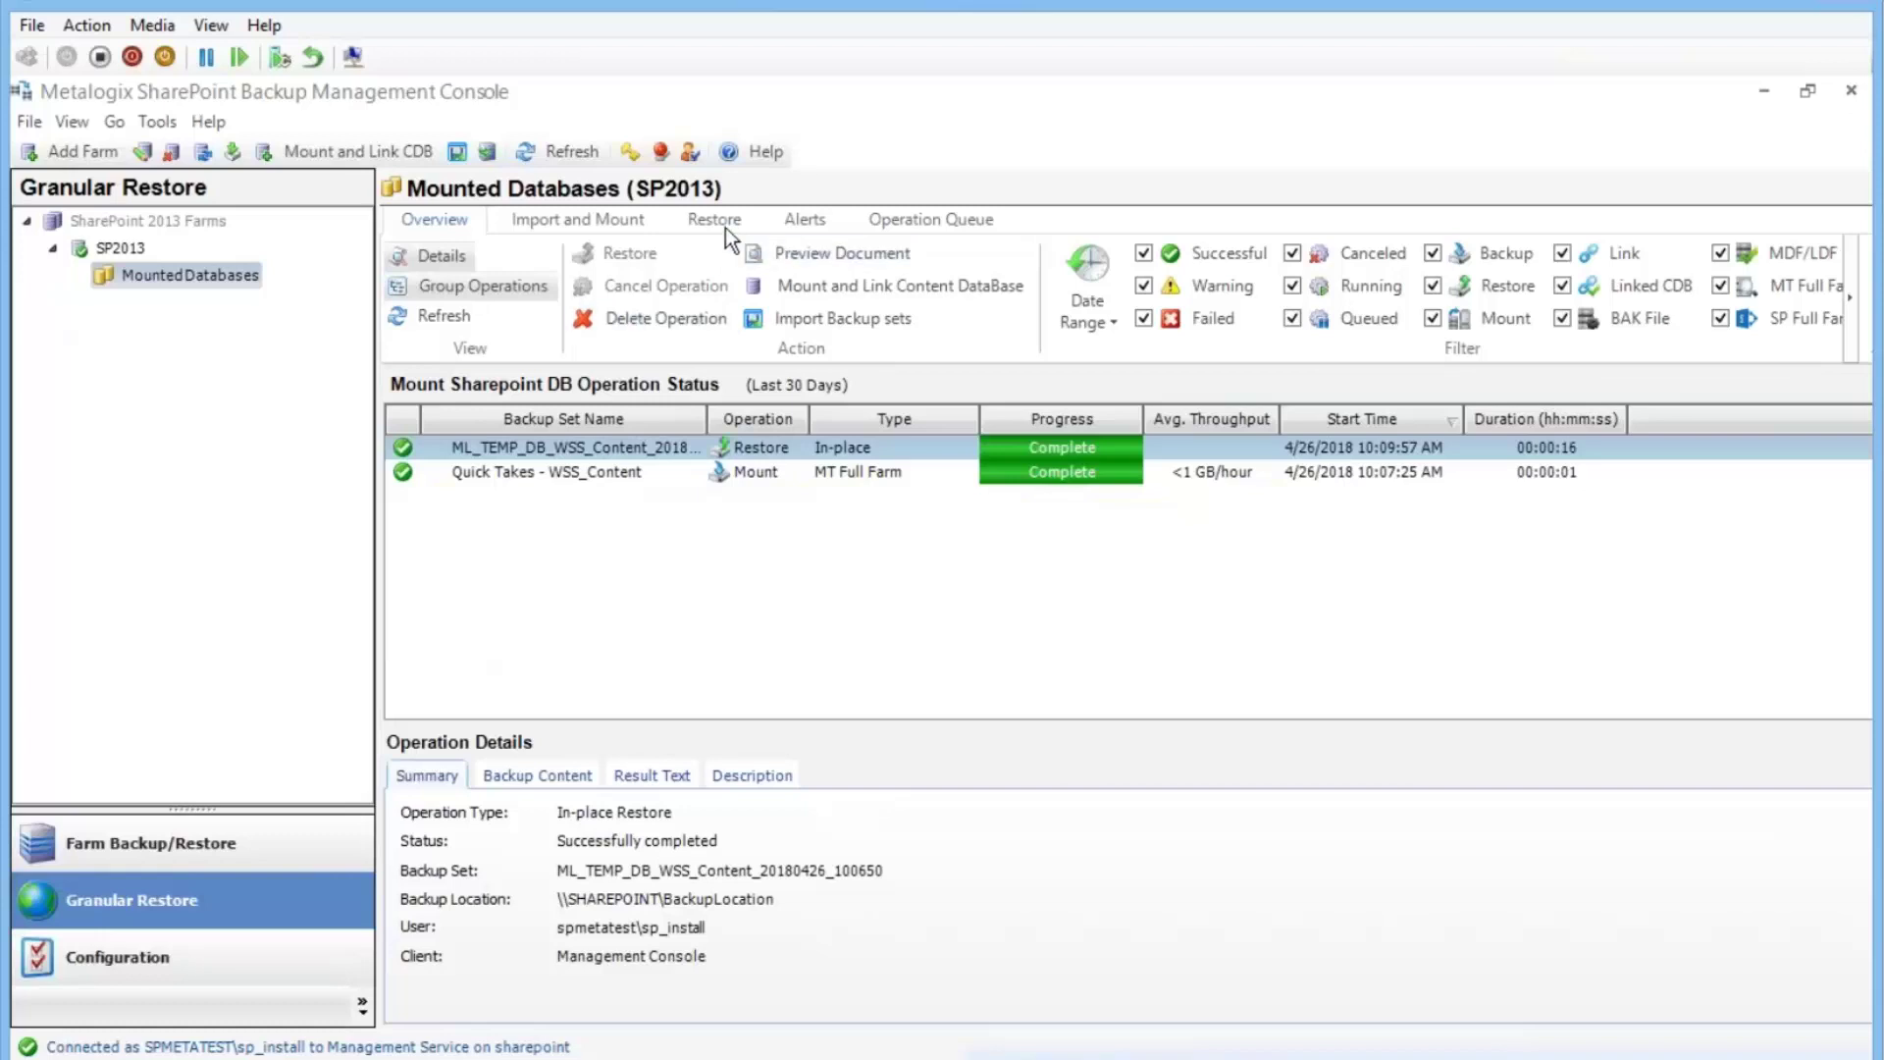
Step: Return to the SharePoint Backup console and select What's New.pdf again from the SharePoint Backup site's Documents library for restoring
{"action": "left_click", "coordinate": [726, 222]}
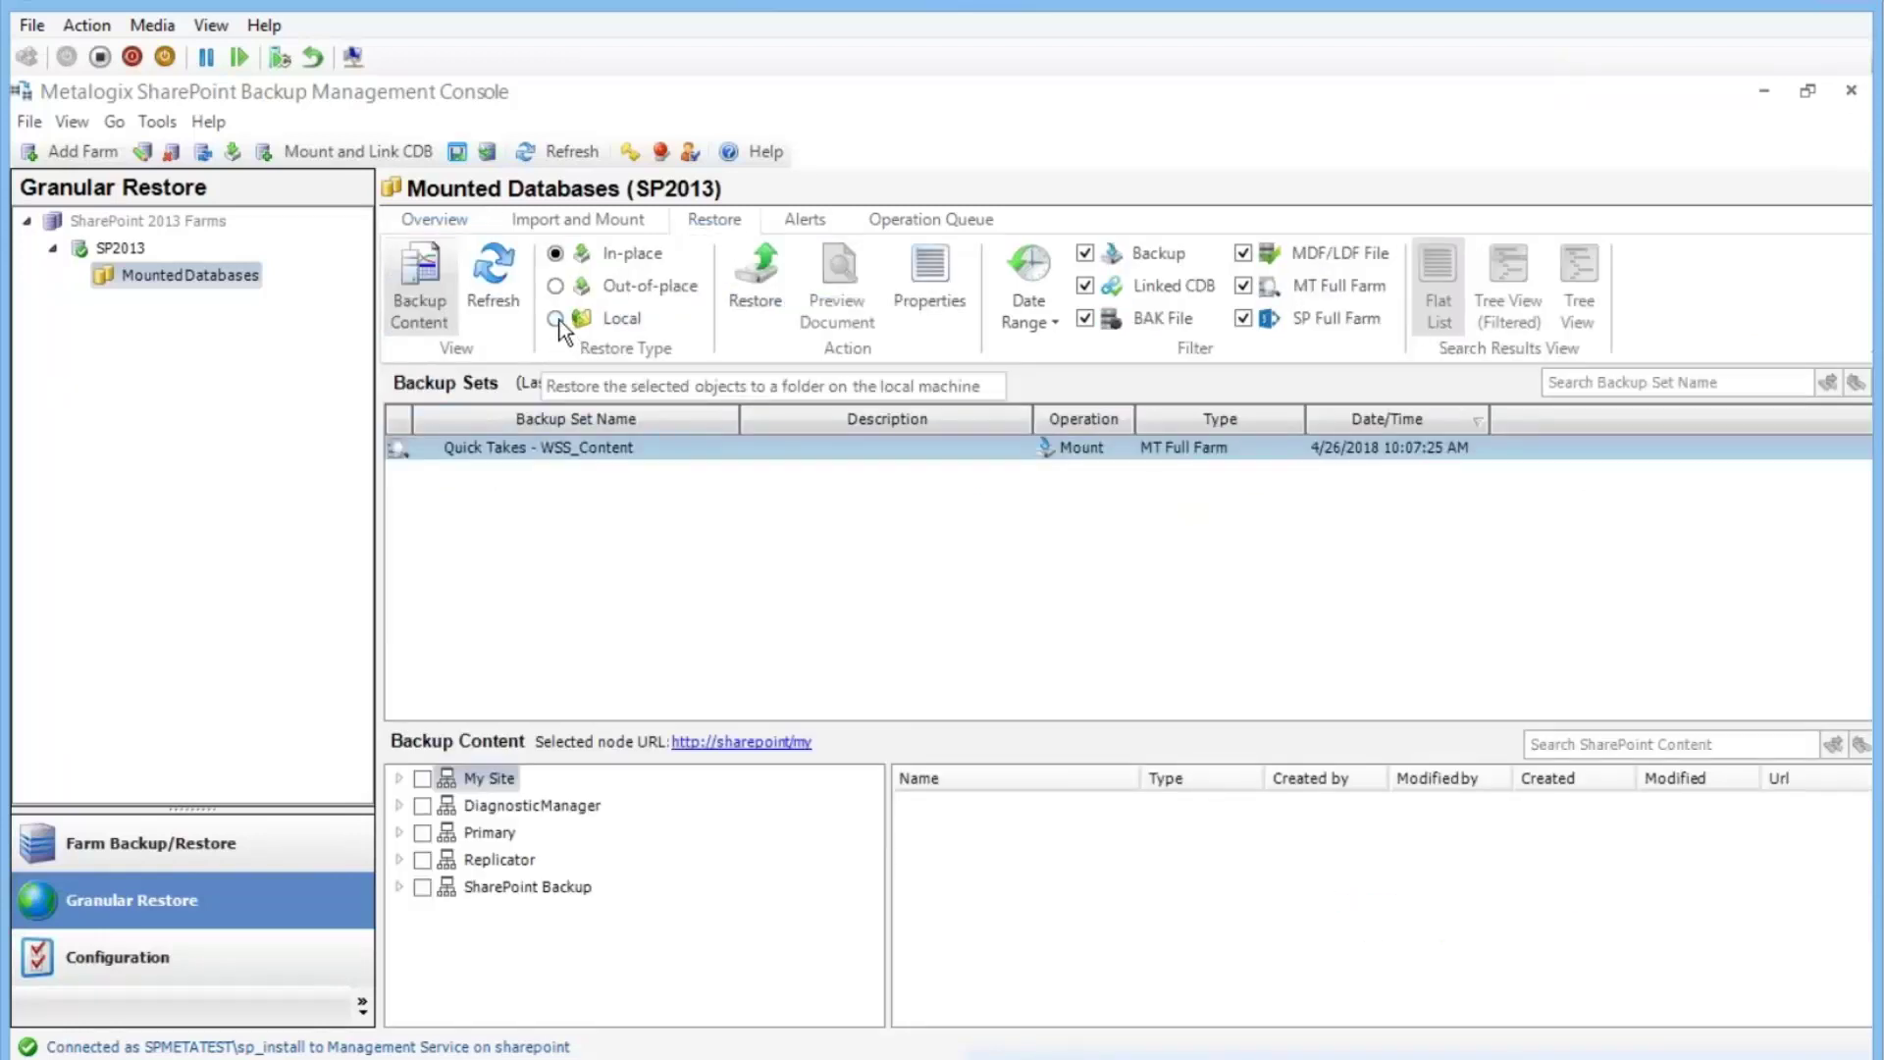
{"action": "left_click", "coordinate": [397, 887]}
{"action": "left_click", "coordinate": [512, 944]}
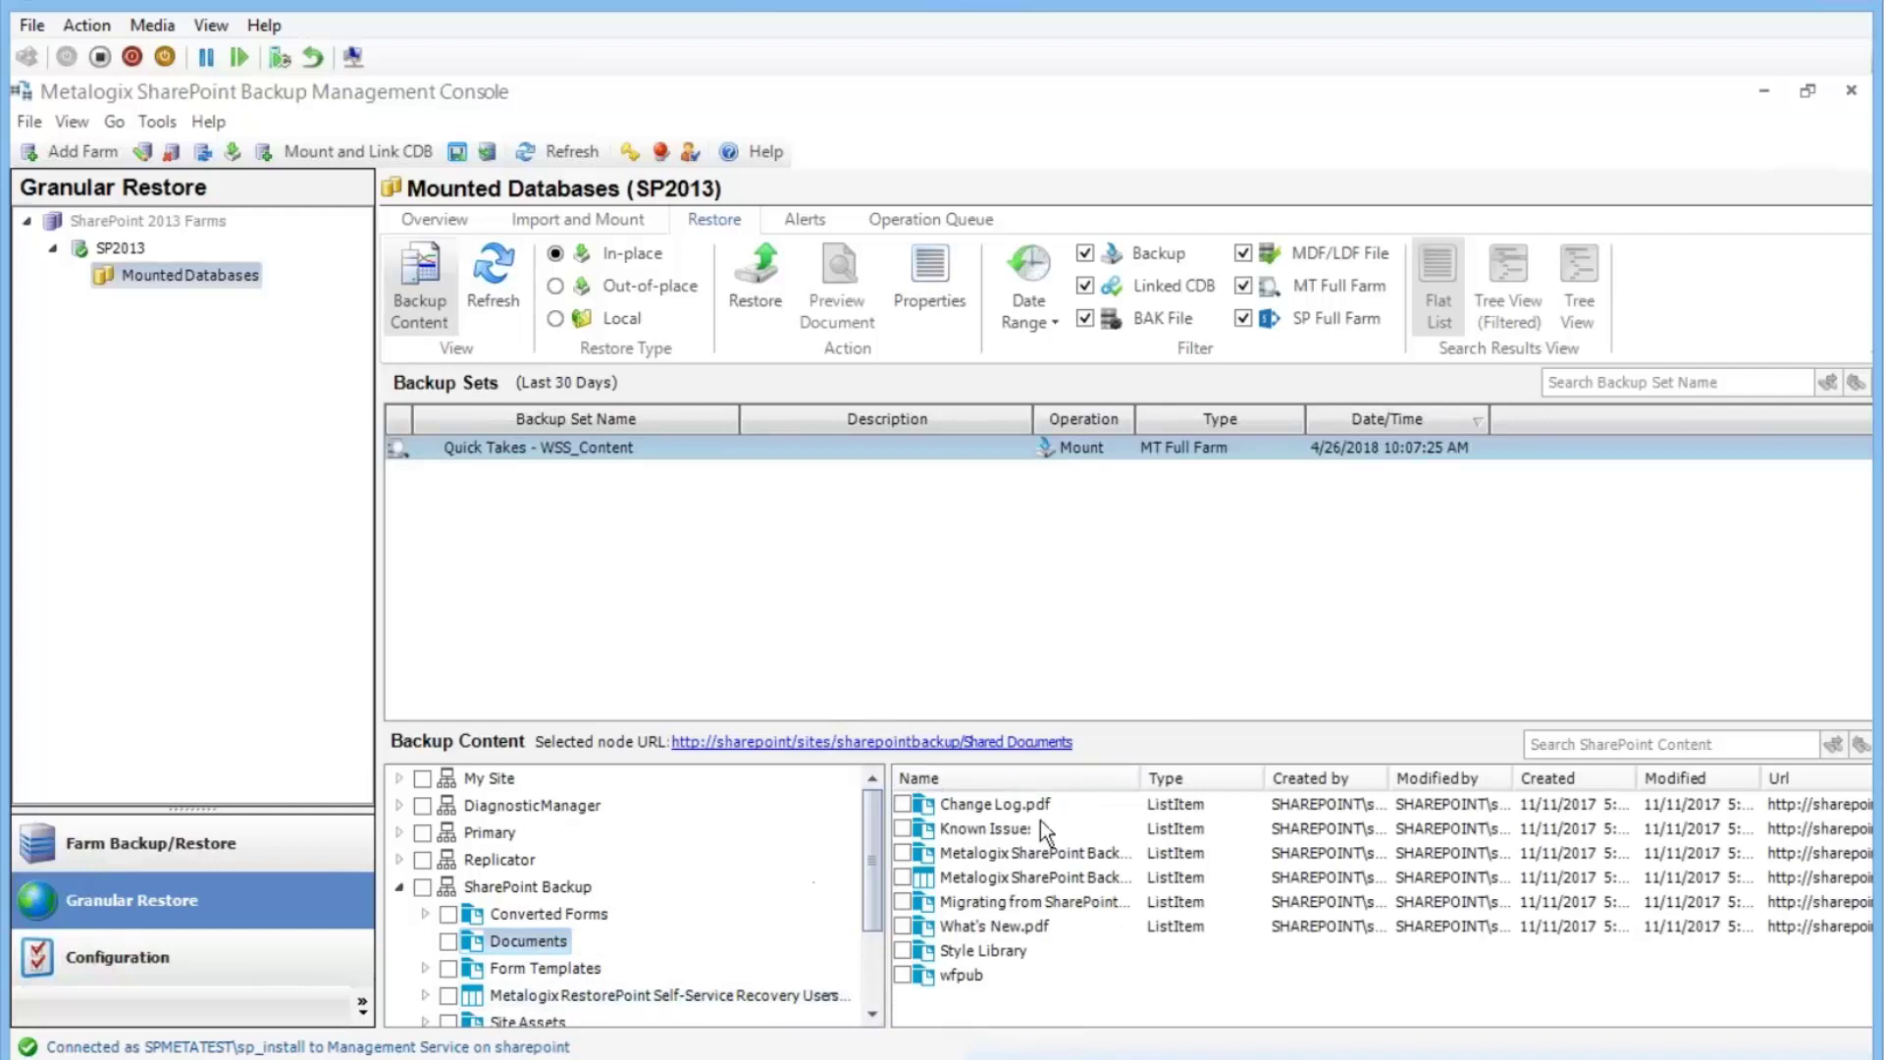
{"action": "left_click", "coordinate": [528, 916]}
{"action": "left_click", "coordinate": [528, 944]}
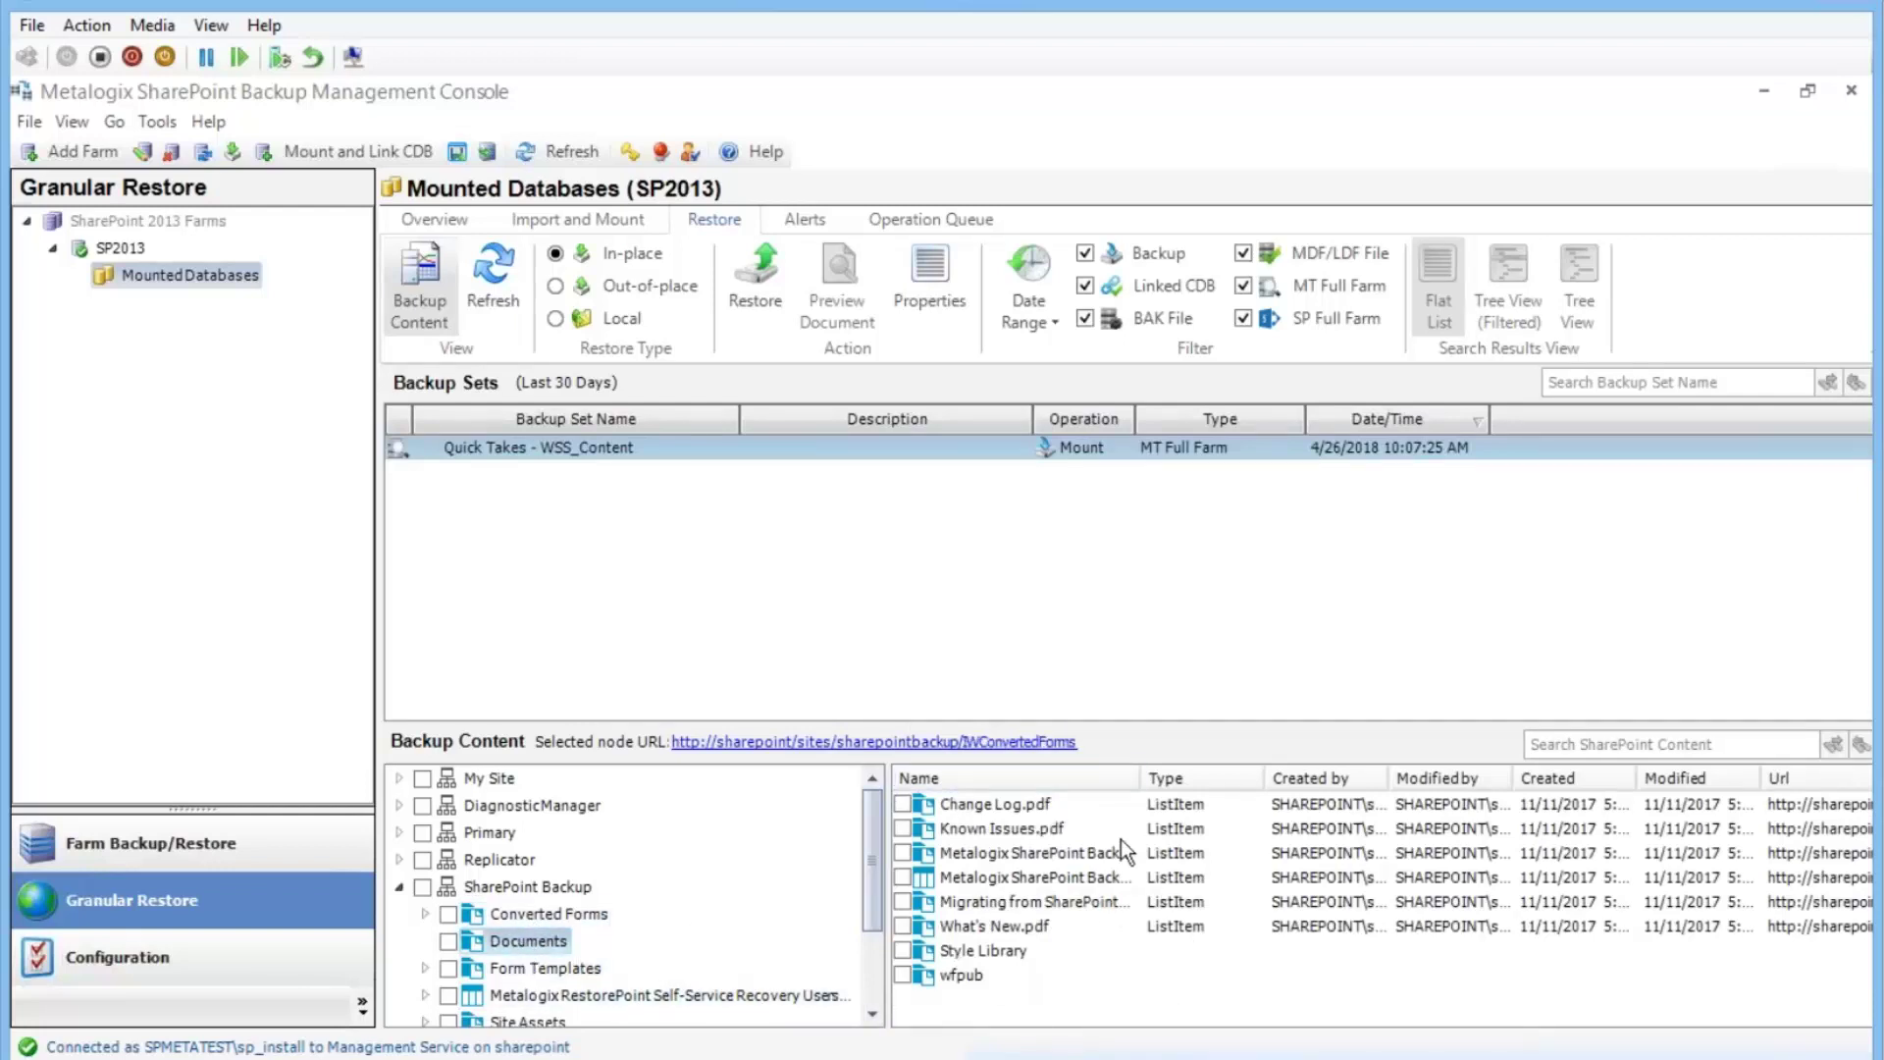
{"action": "left_click", "coordinate": [903, 927]}
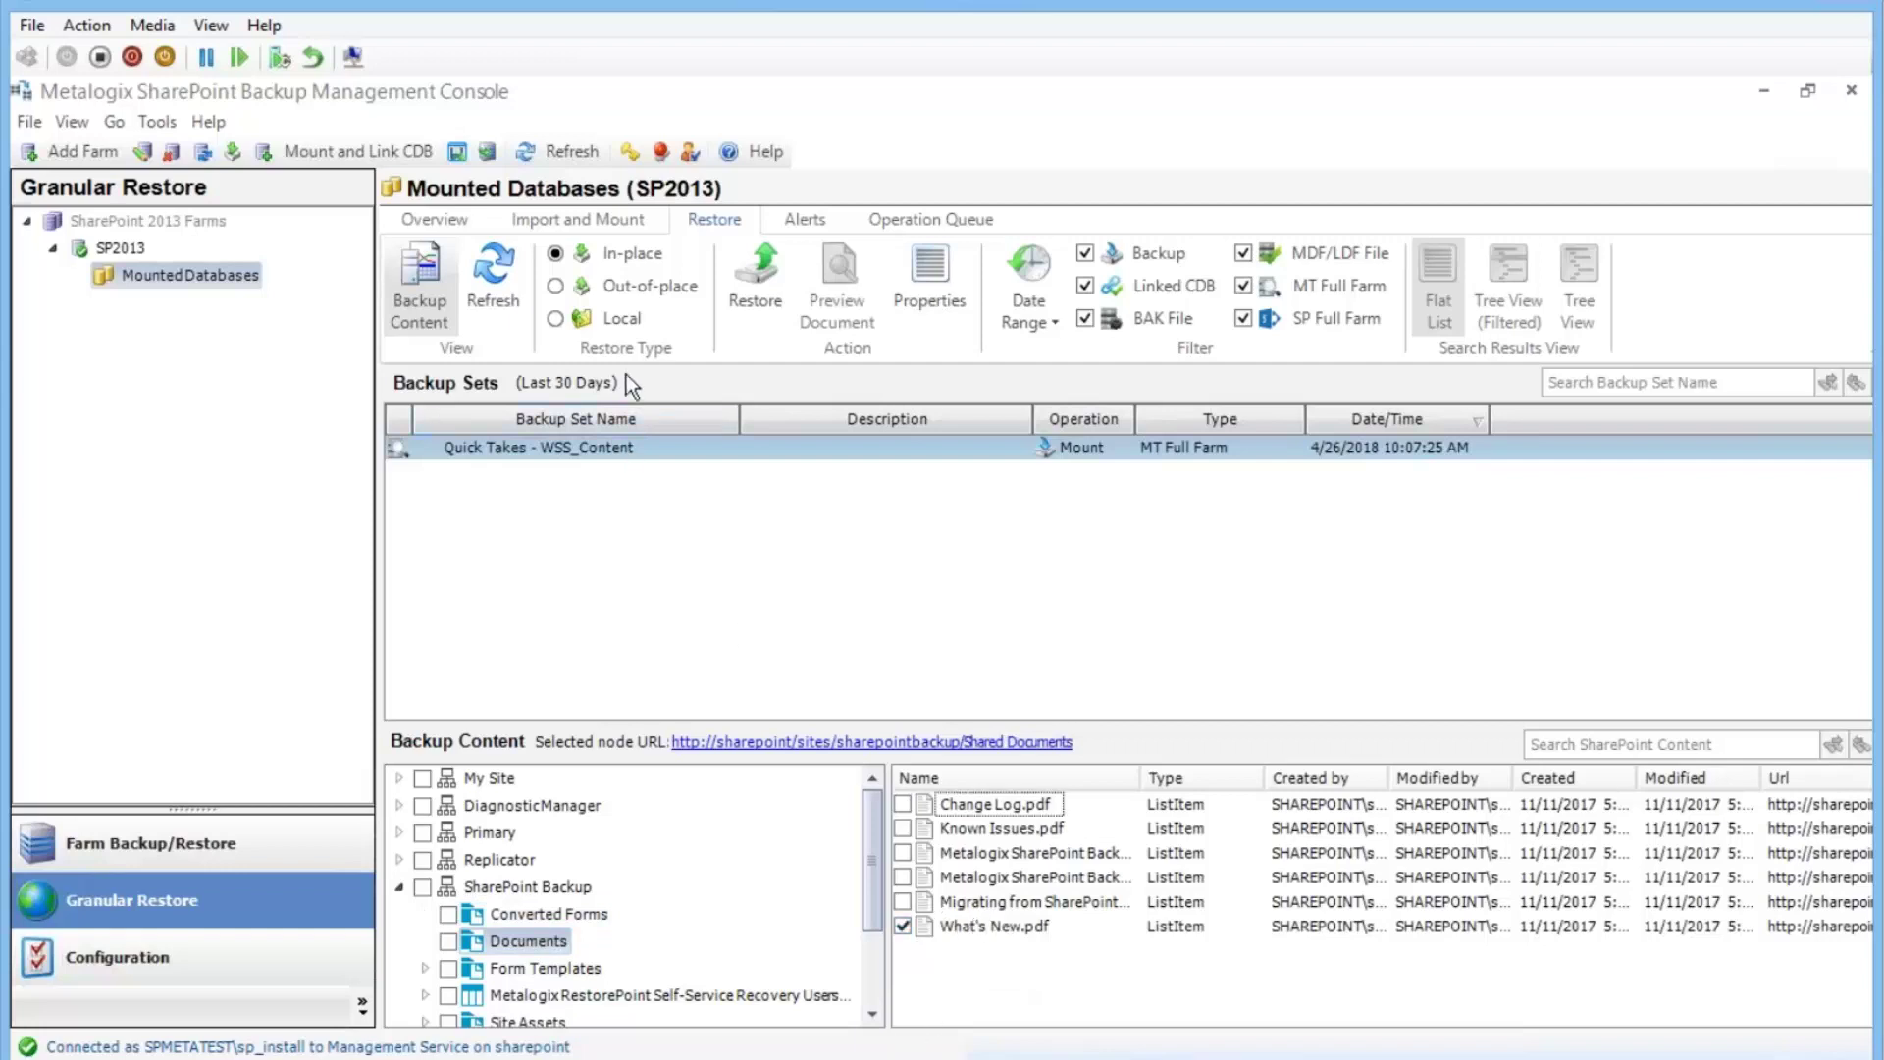
Step: Restore What's New.pdf with the Local restore type, keeping Overwrite Data enabled and using the Desktop as target folder
{"action": "left_click", "coordinate": [560, 320]}
{"action": "left_click", "coordinate": [771, 279]}
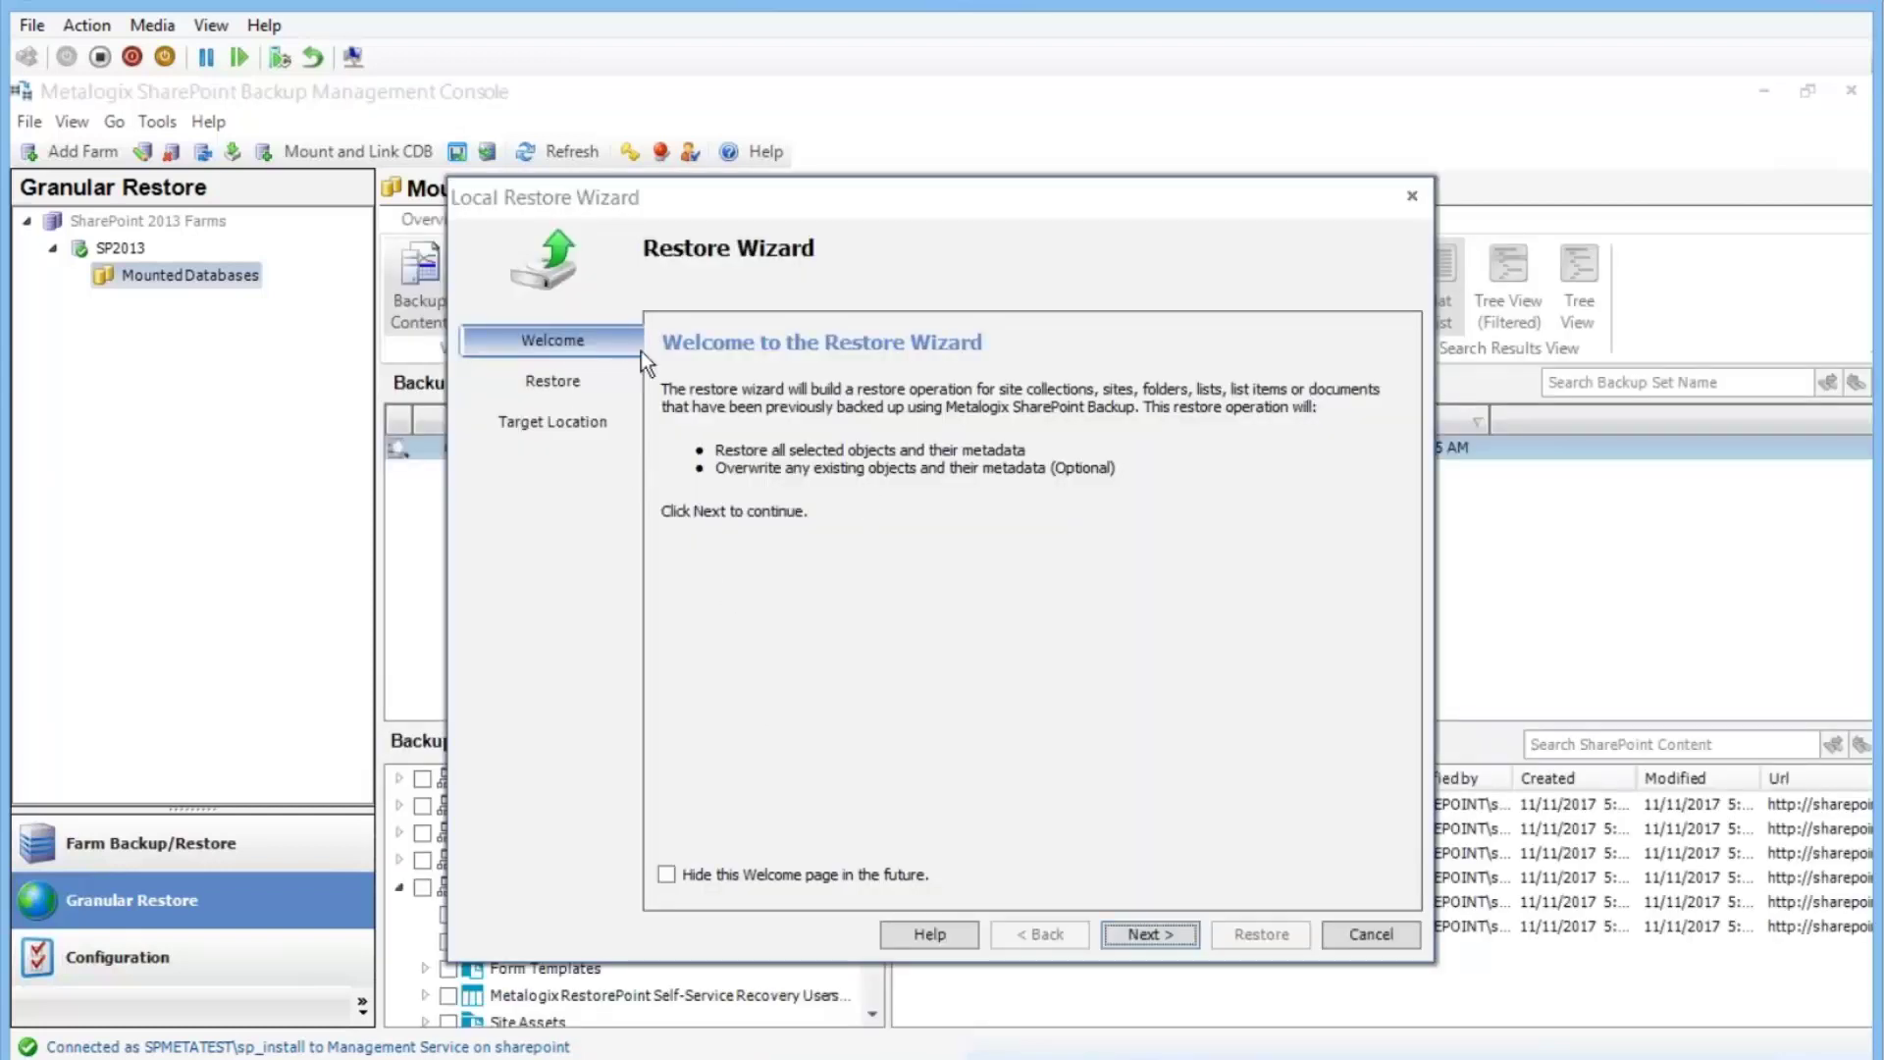
{"action": "left_click", "coordinate": [1168, 939]}
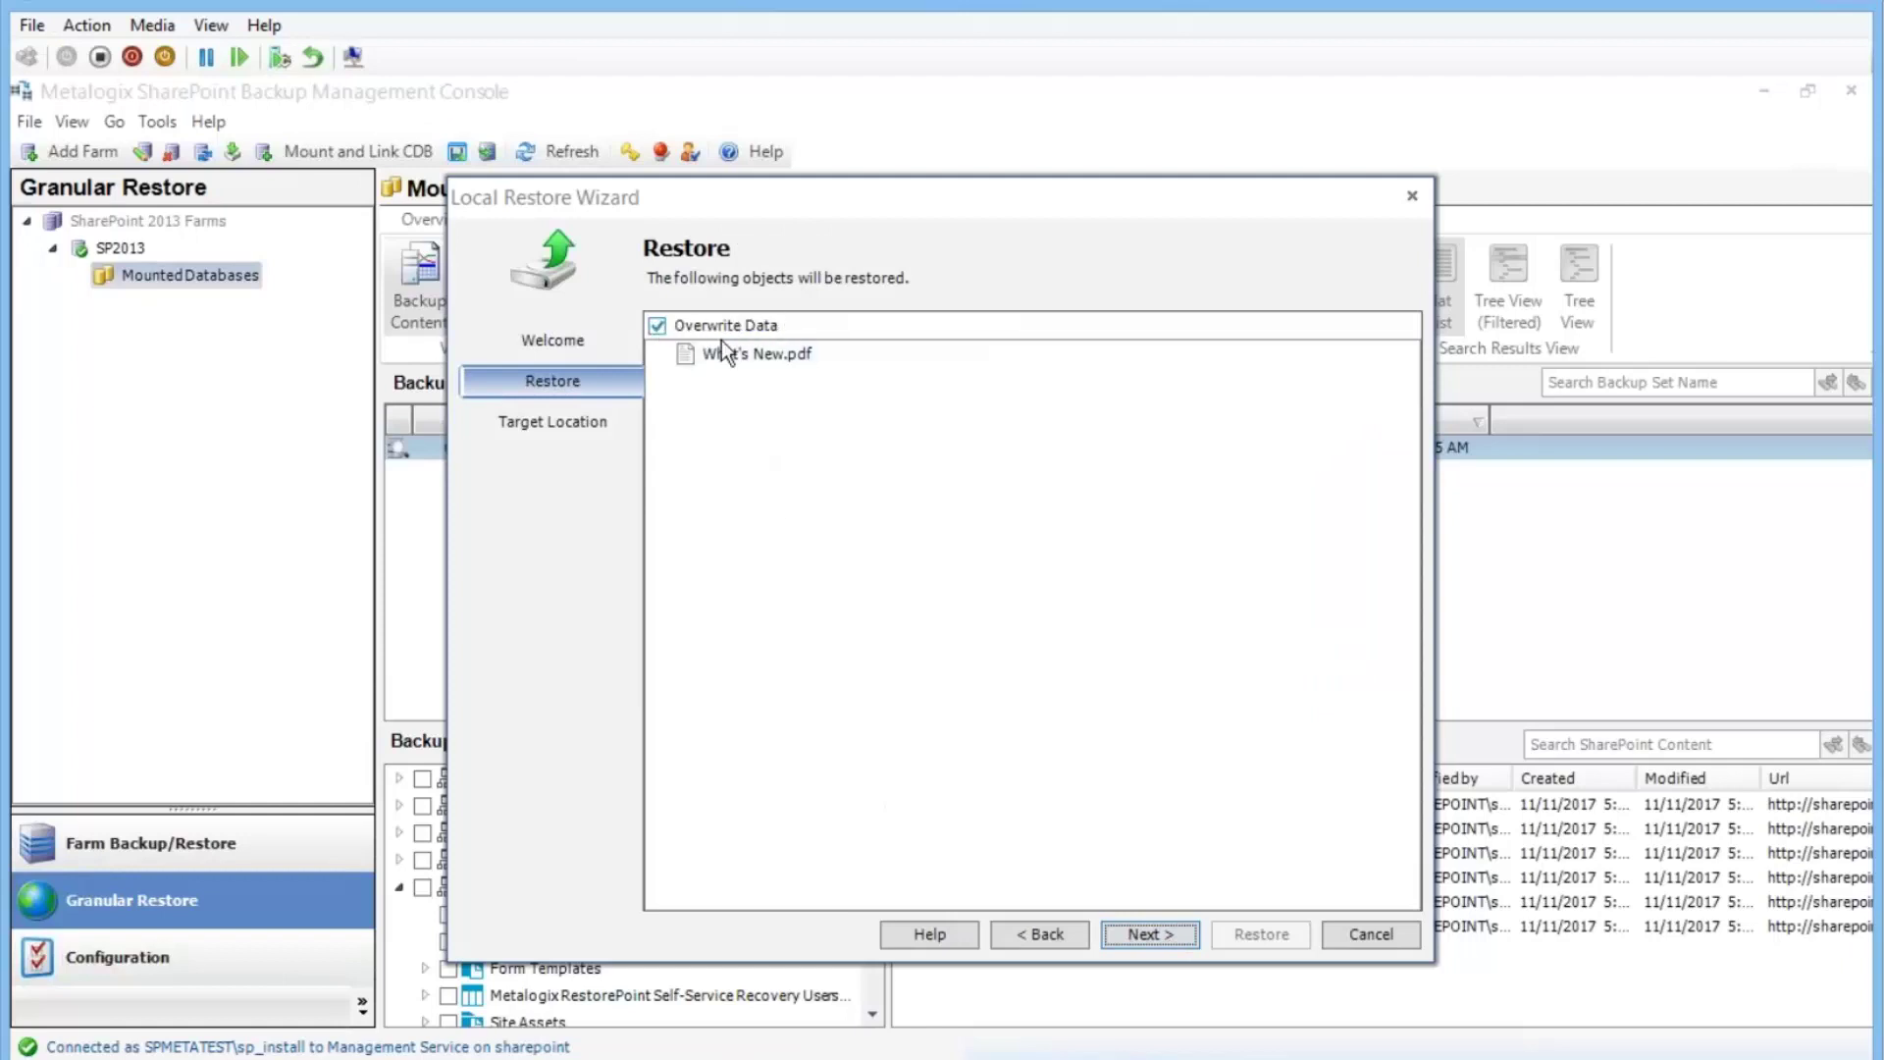
{"action": "left_click", "coordinate": [1163, 933]}
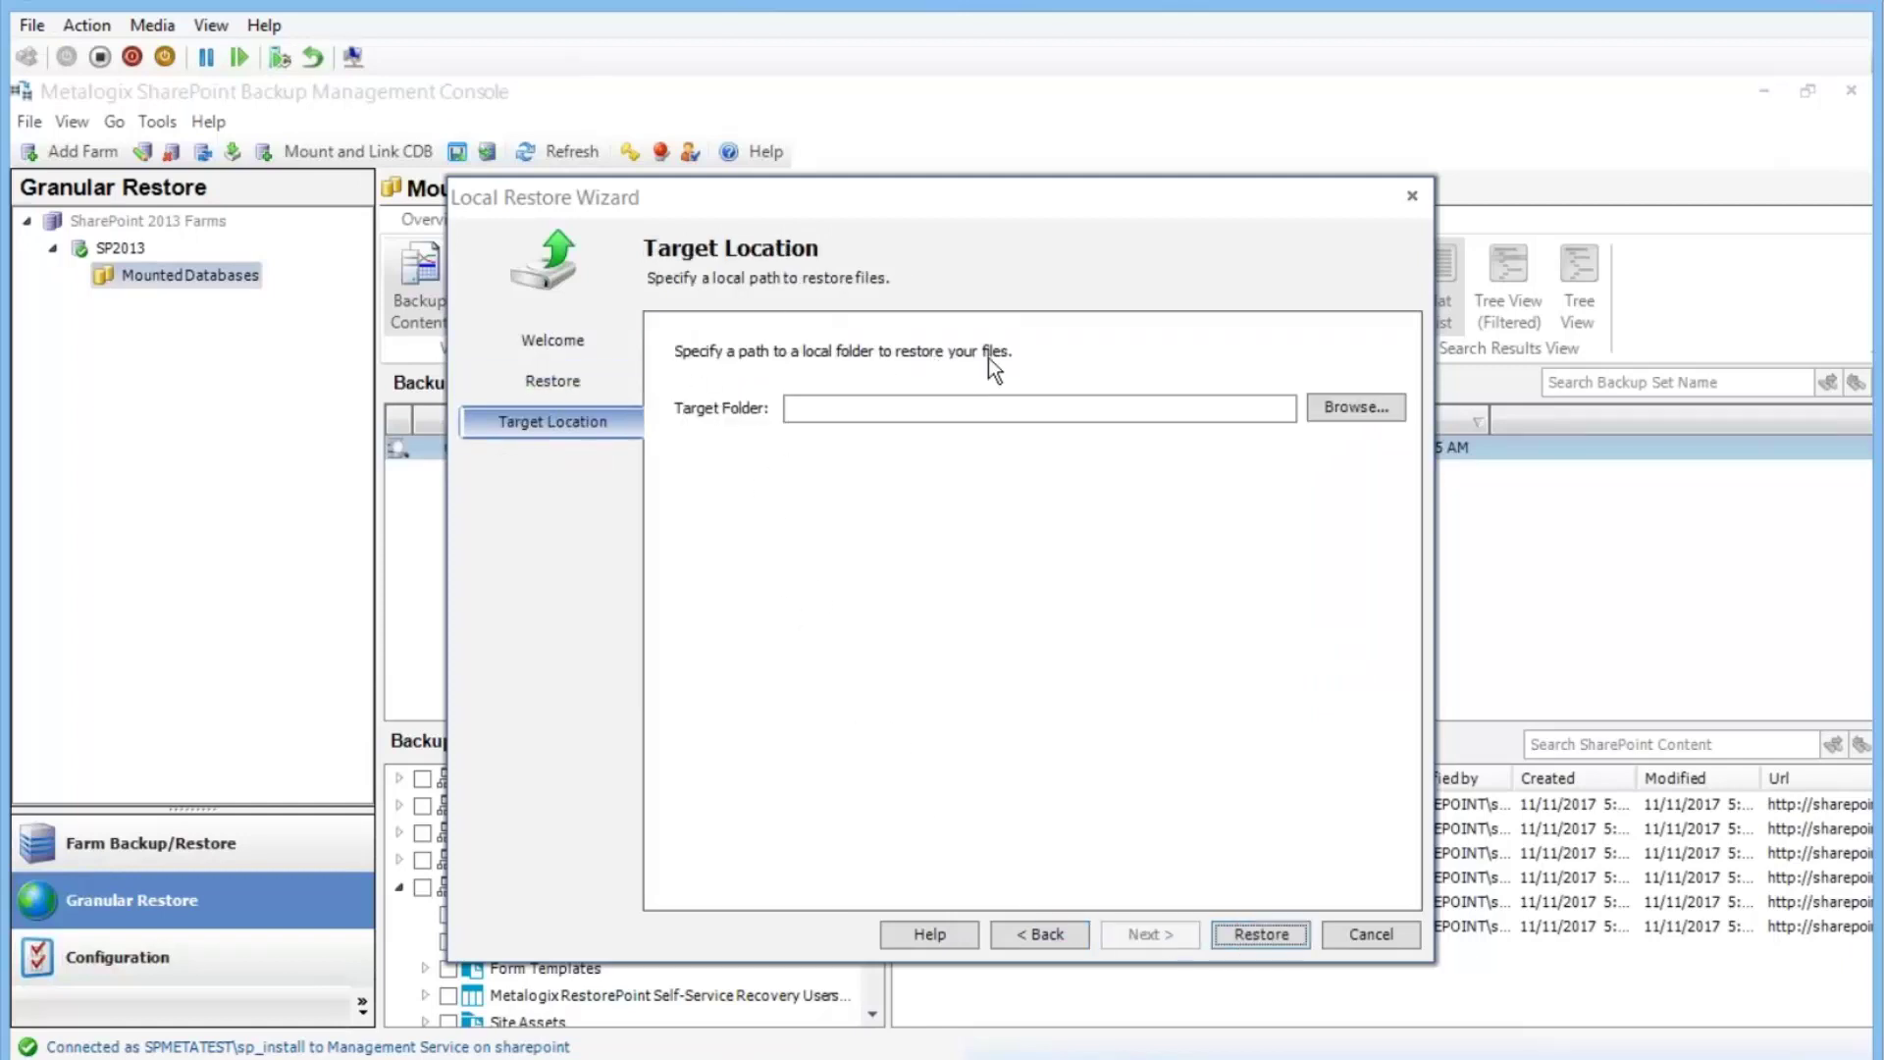
{"action": "left_click", "coordinate": [1342, 407]}
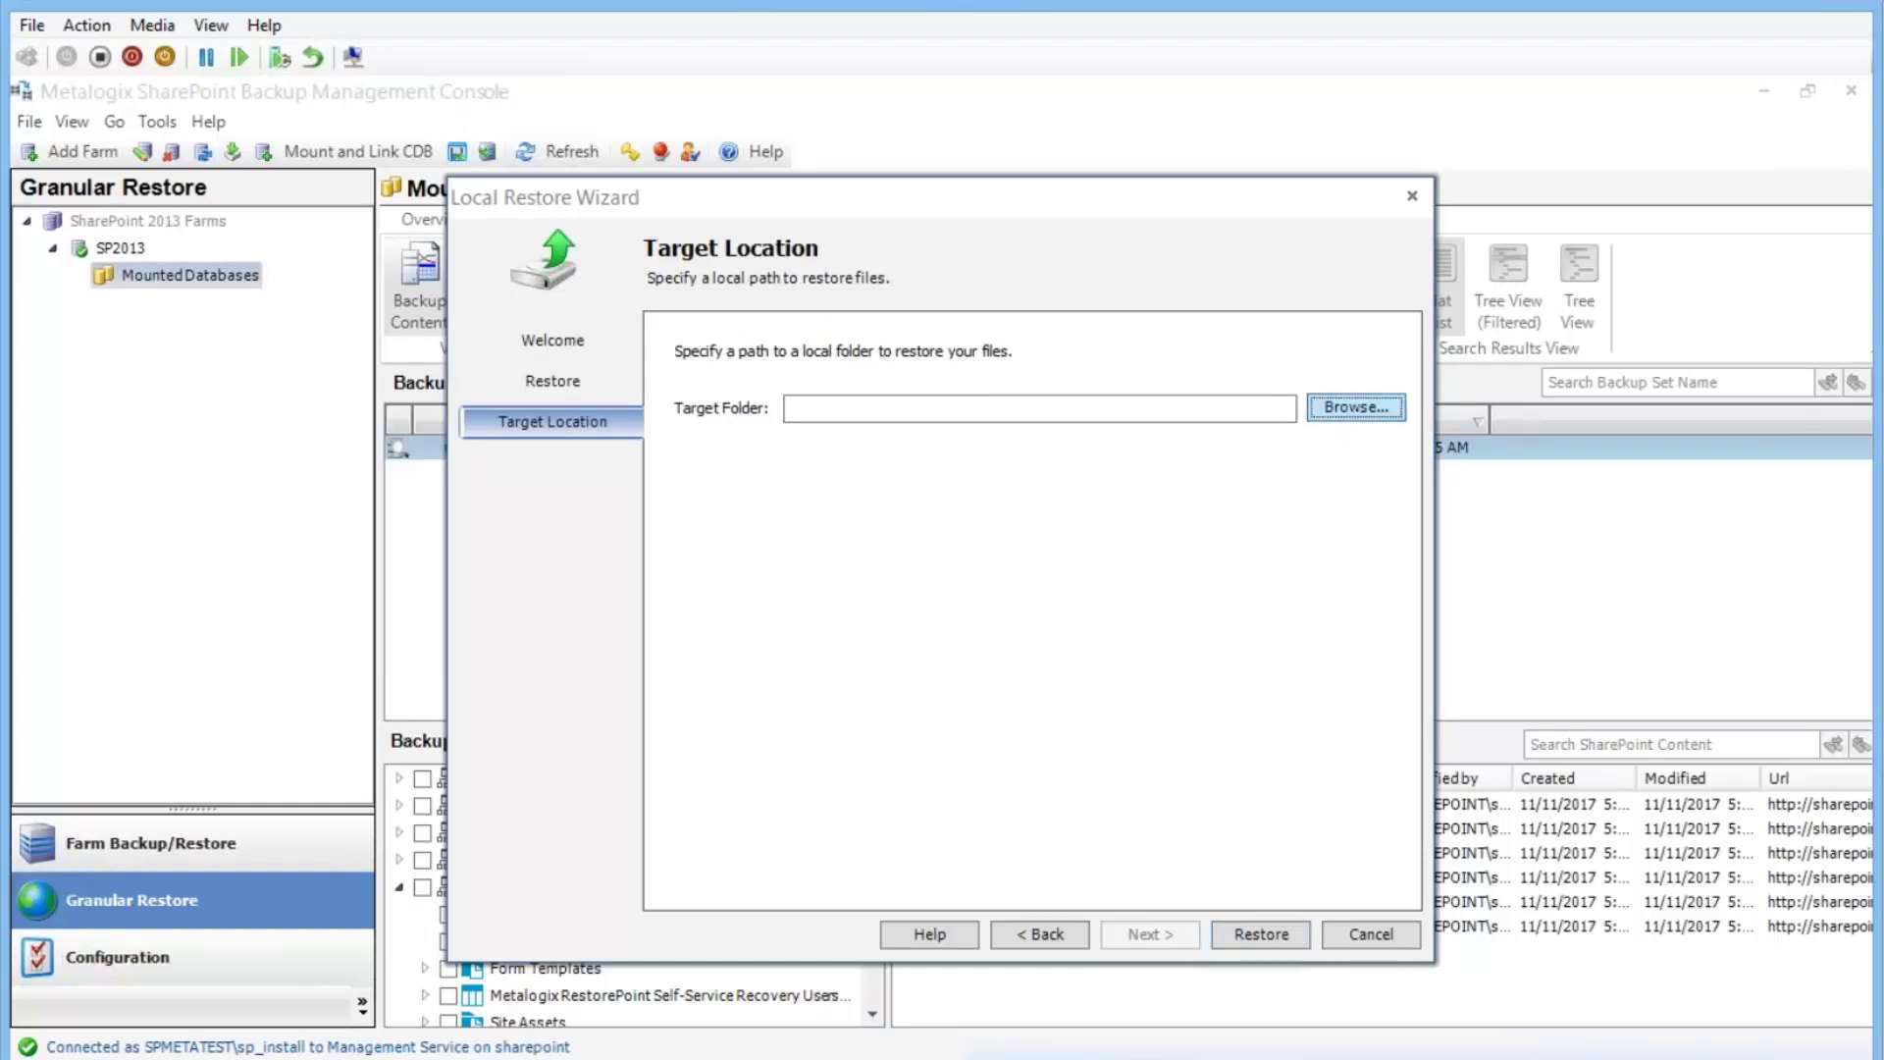
{"action": "left_click", "coordinate": [832, 512]}
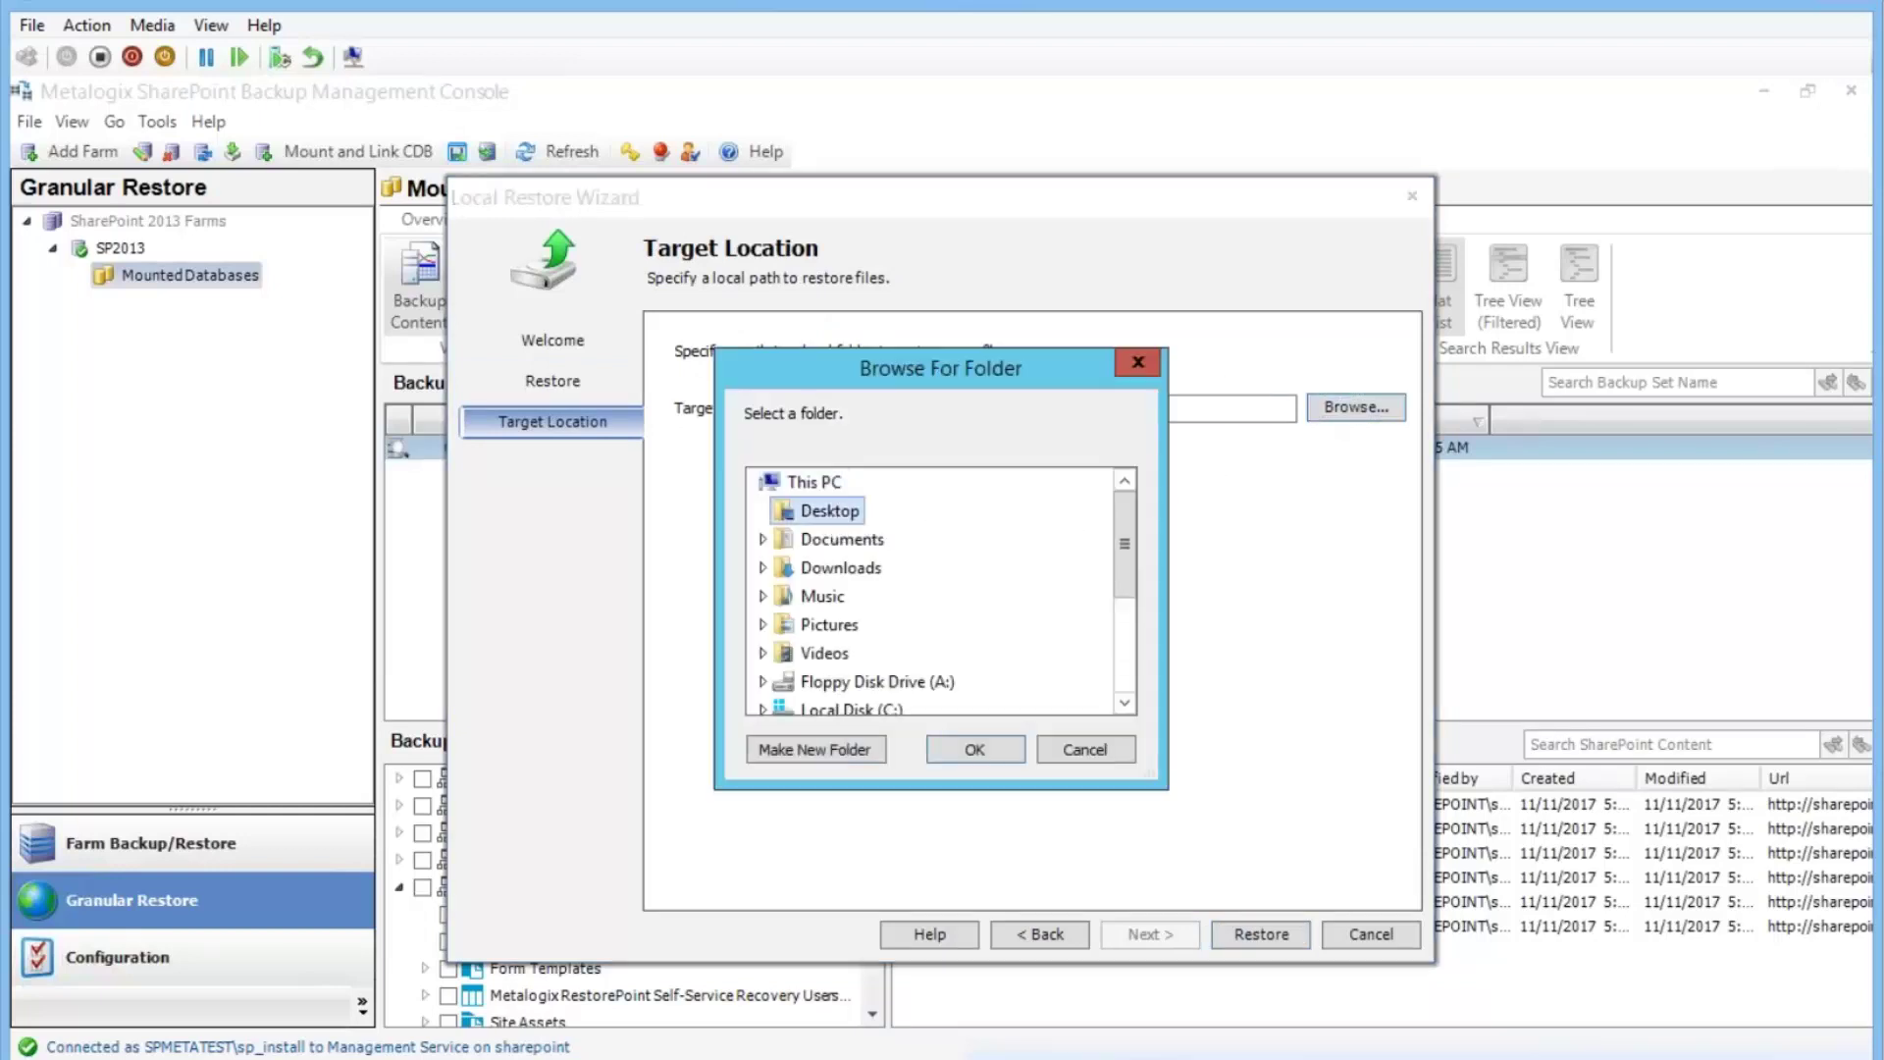
{"action": "left_click", "coordinate": [976, 749]}
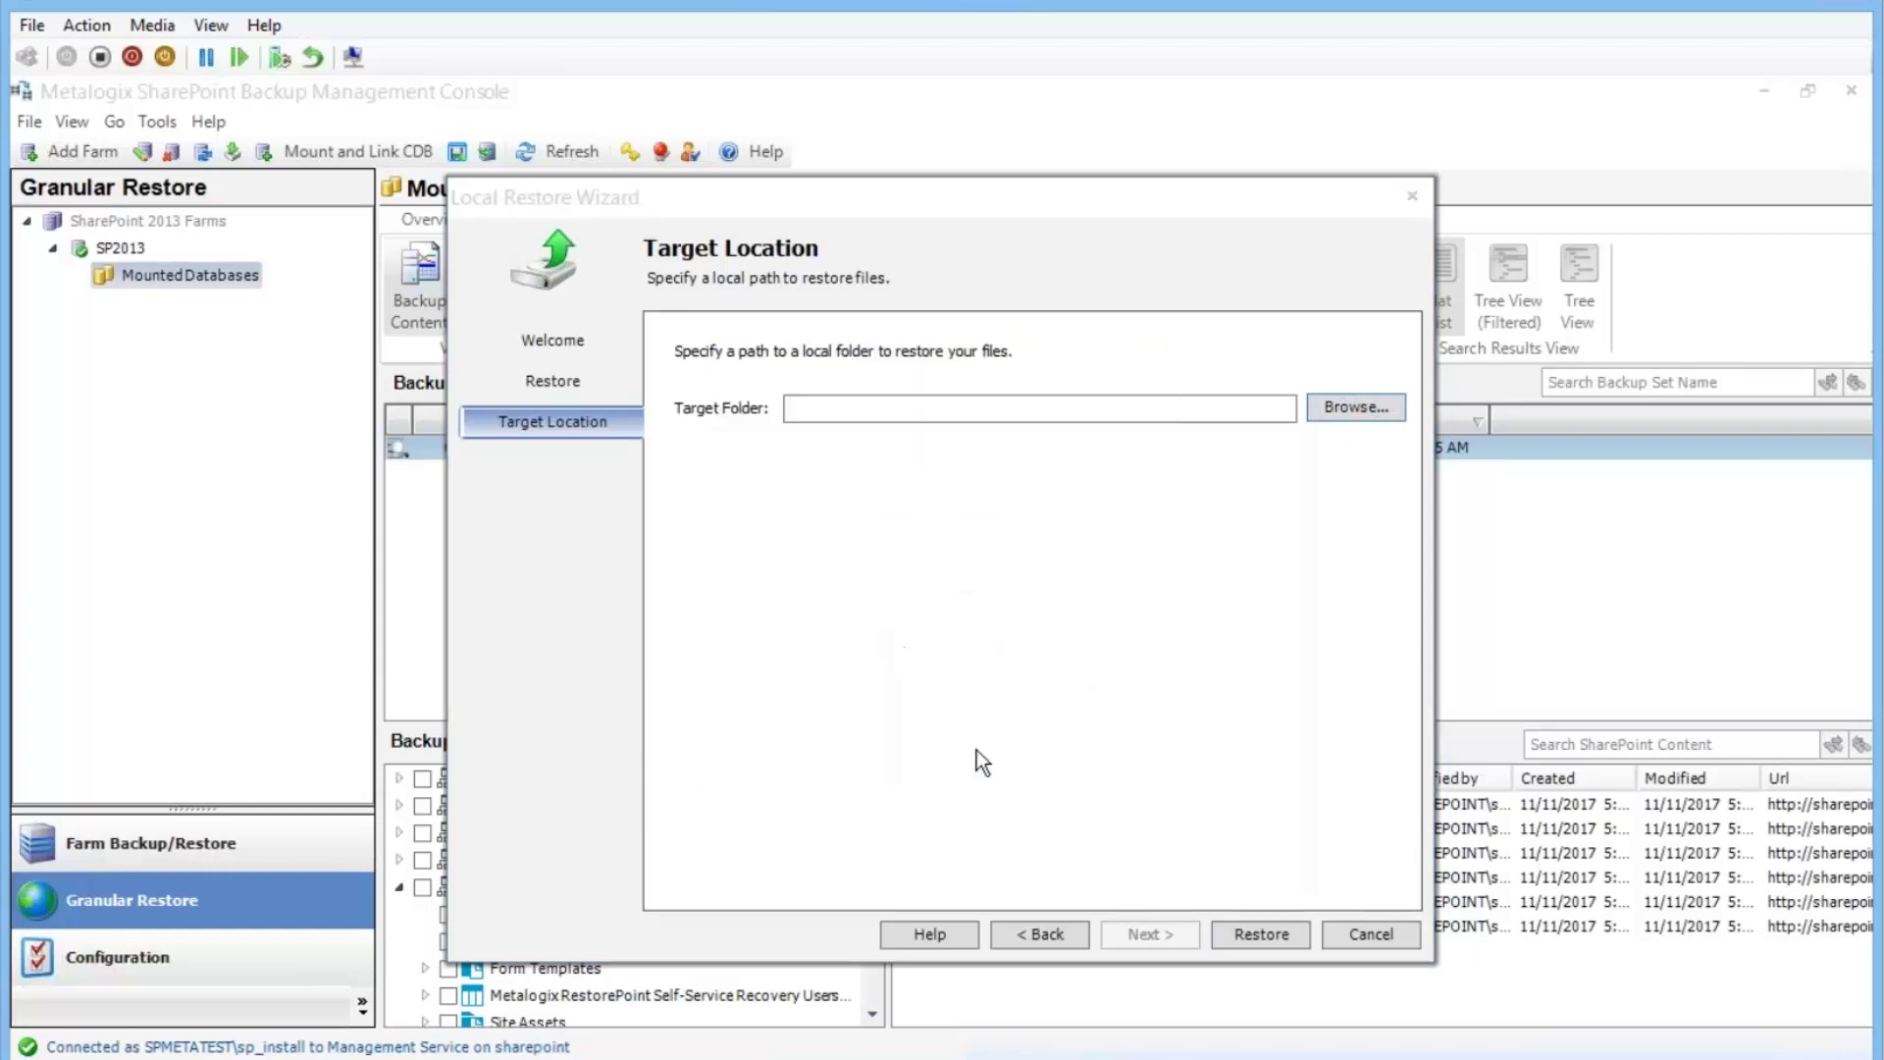
{"action": "left_click", "coordinate": [1244, 932]}
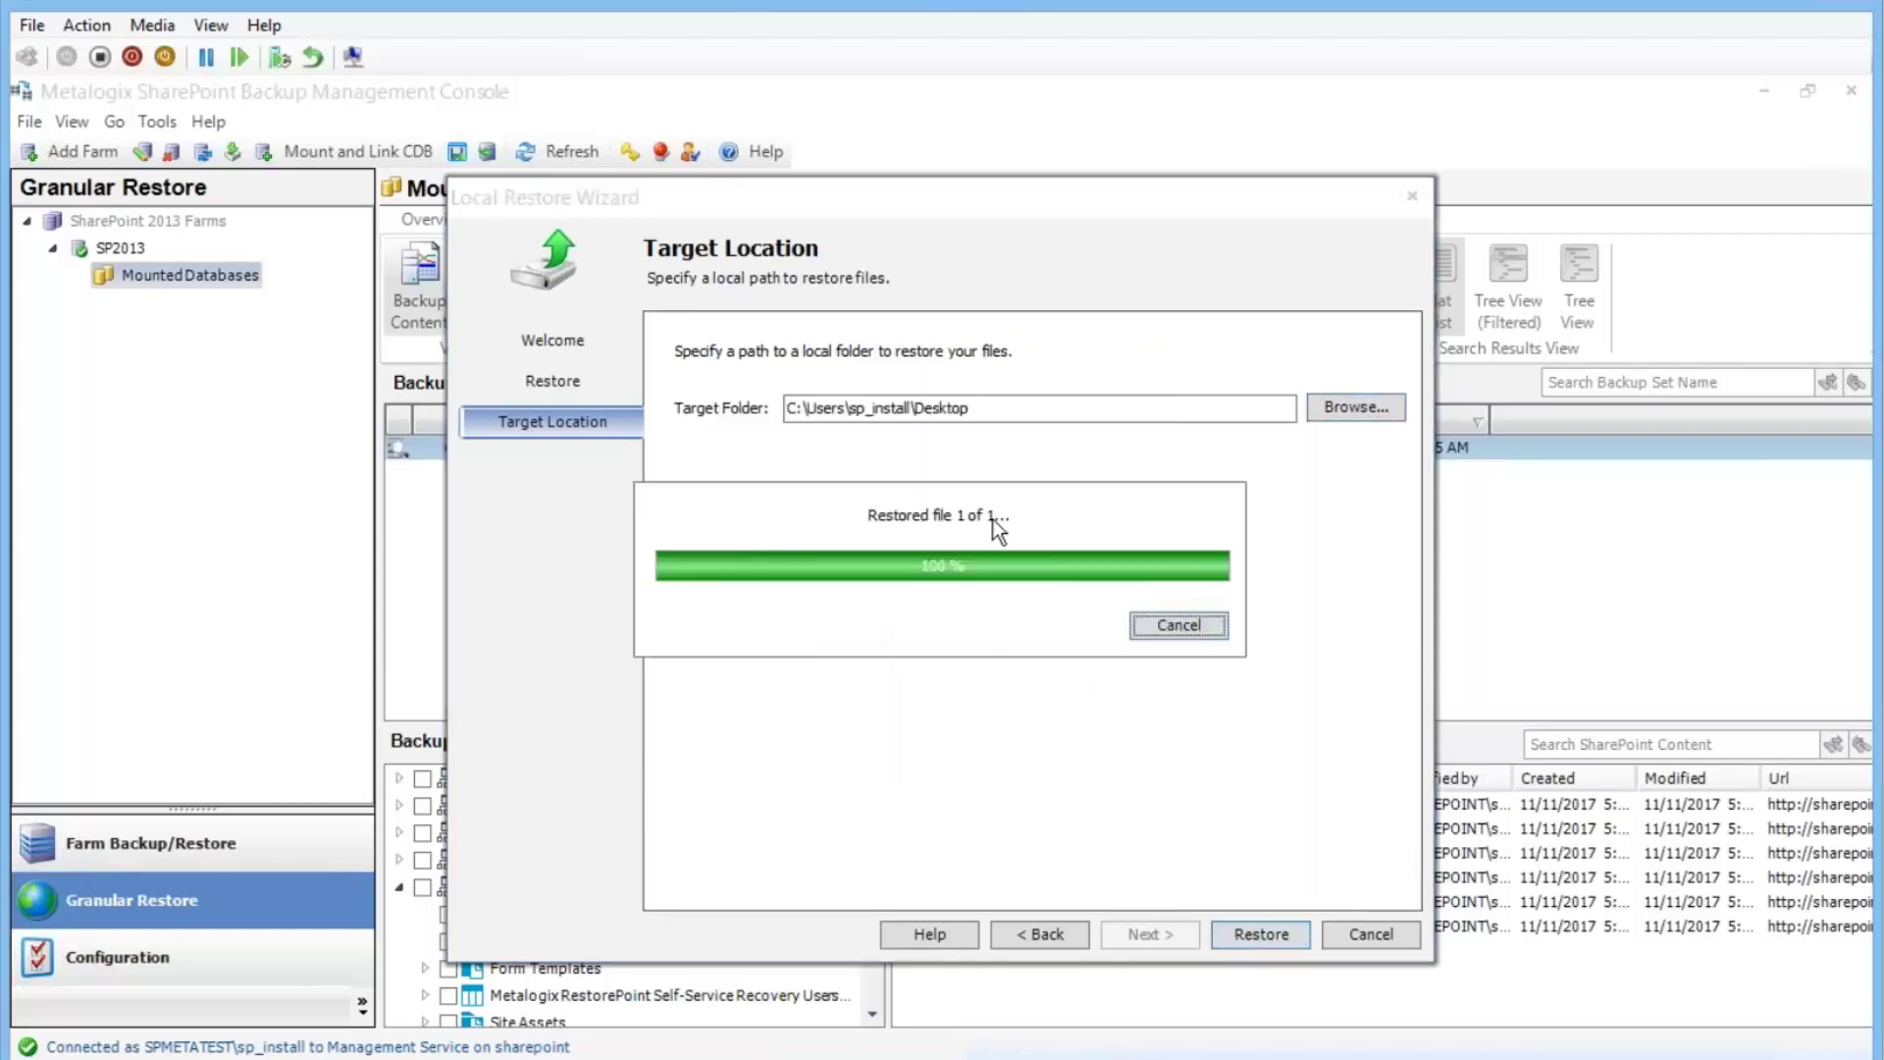
{"action": "left_click", "coordinate": [1148, 774]}
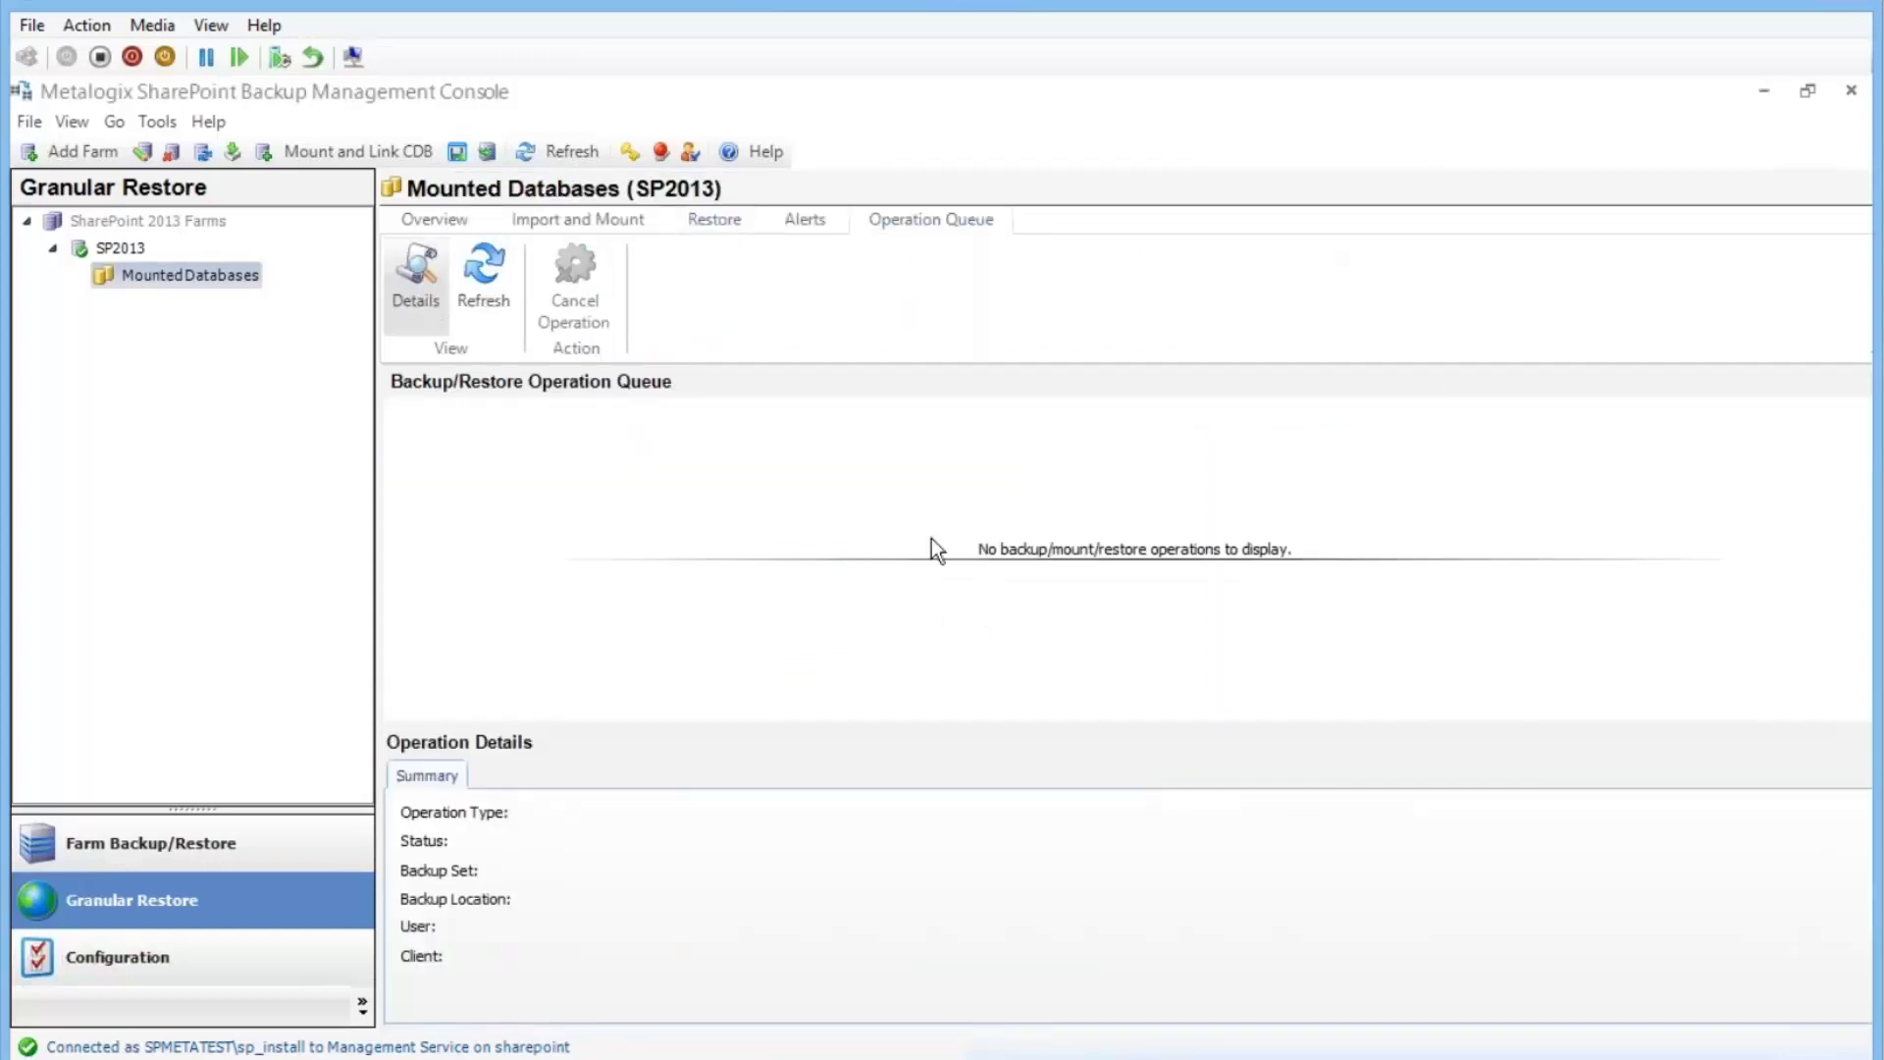
Step: Minimize the console and check the desktop for the locally restored What's New.pdf
{"action": "left_click", "coordinate": [596, 220]}
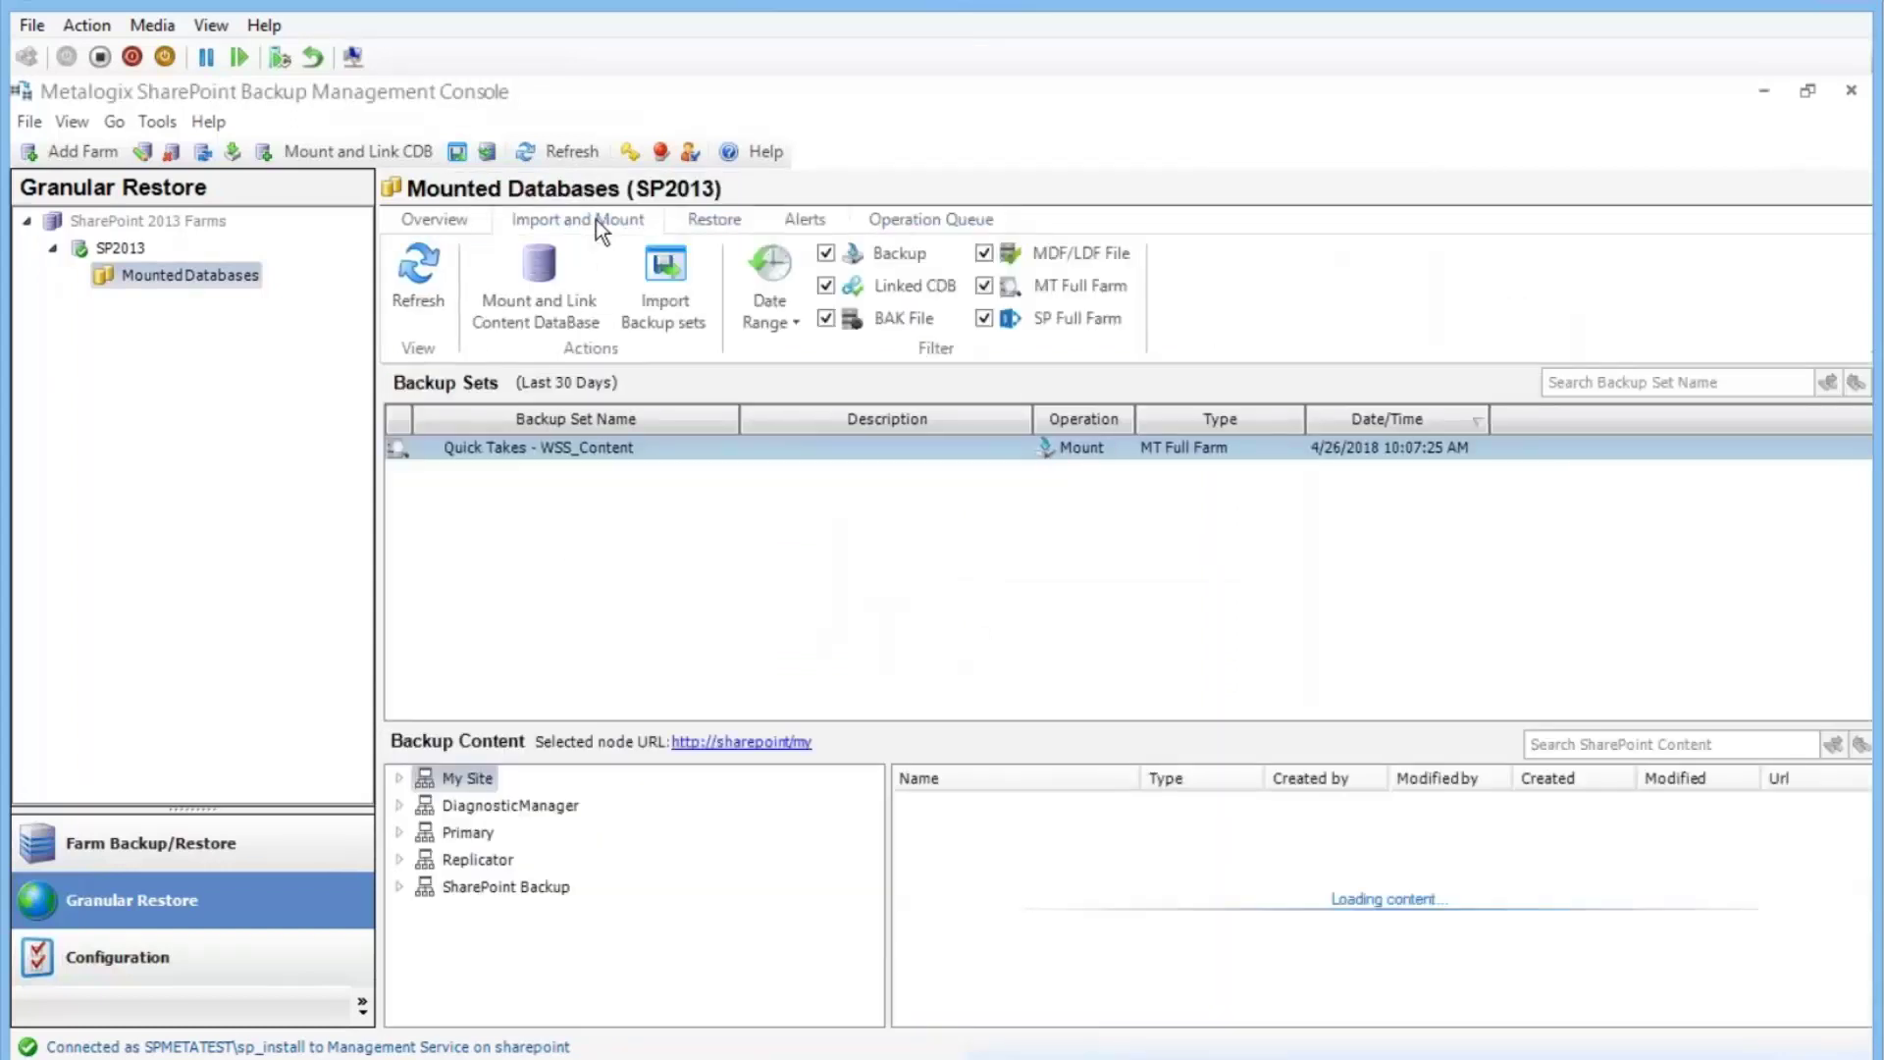
{"action": "left_click", "coordinate": [1762, 88]}
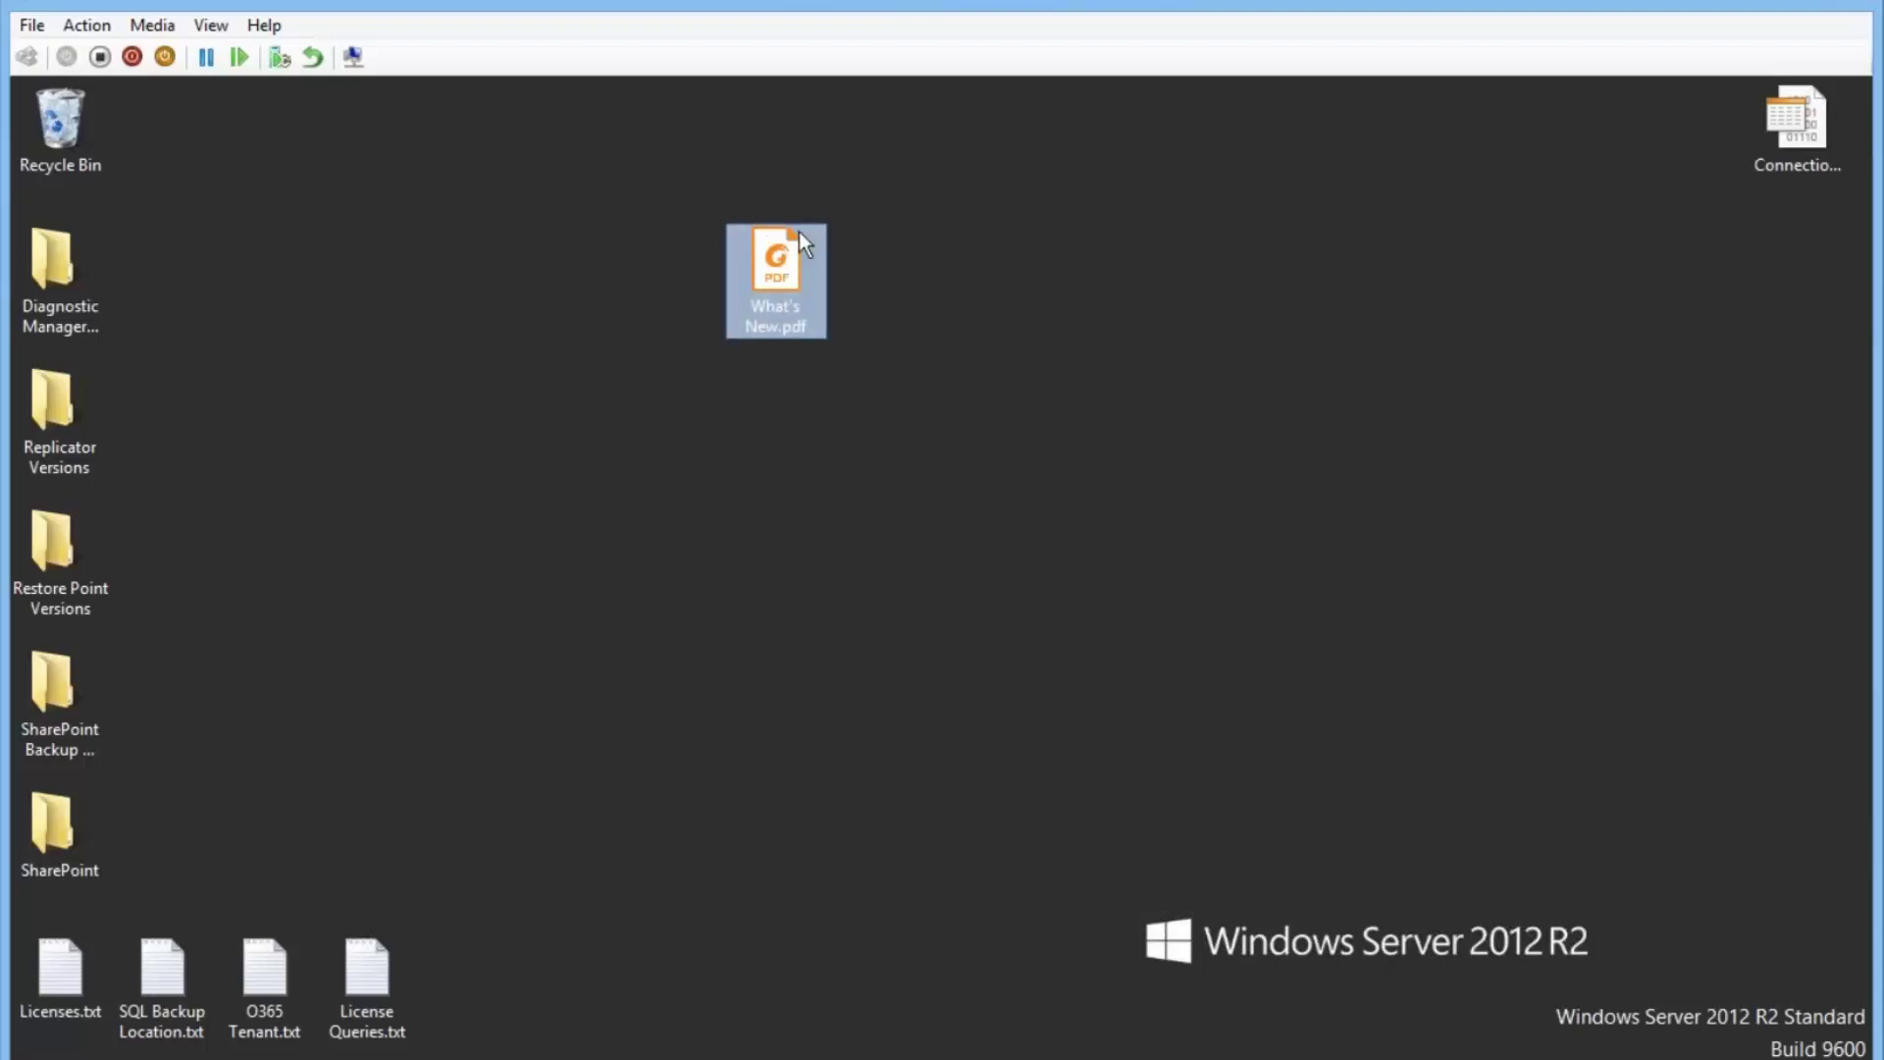
{"action": "mouse_move", "coordinate": [808, 272]}
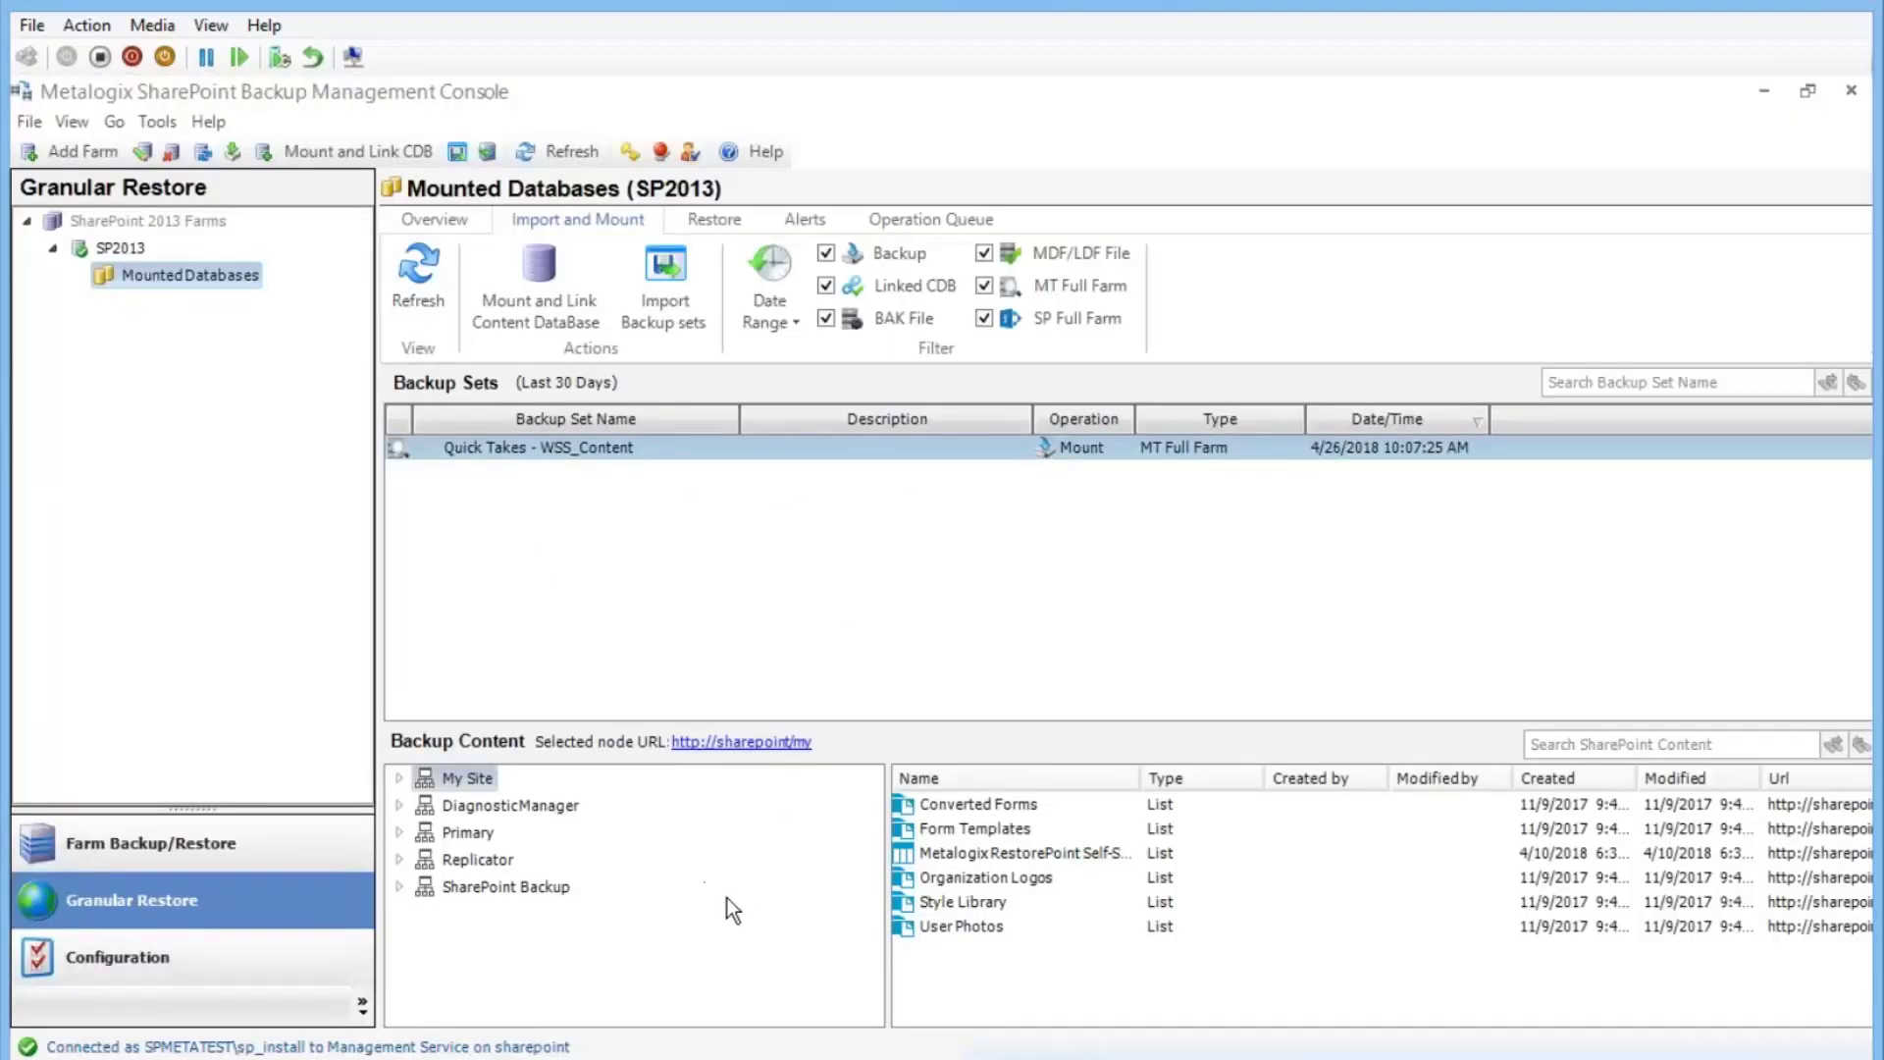
Step: Check the temporary WSS_Content database in SQL Server Management Studio, and delete the Quick Takes - WSS_Content mount operation in the SharePoint Backup console
{"action": "left_click", "coordinate": [726, 218]}
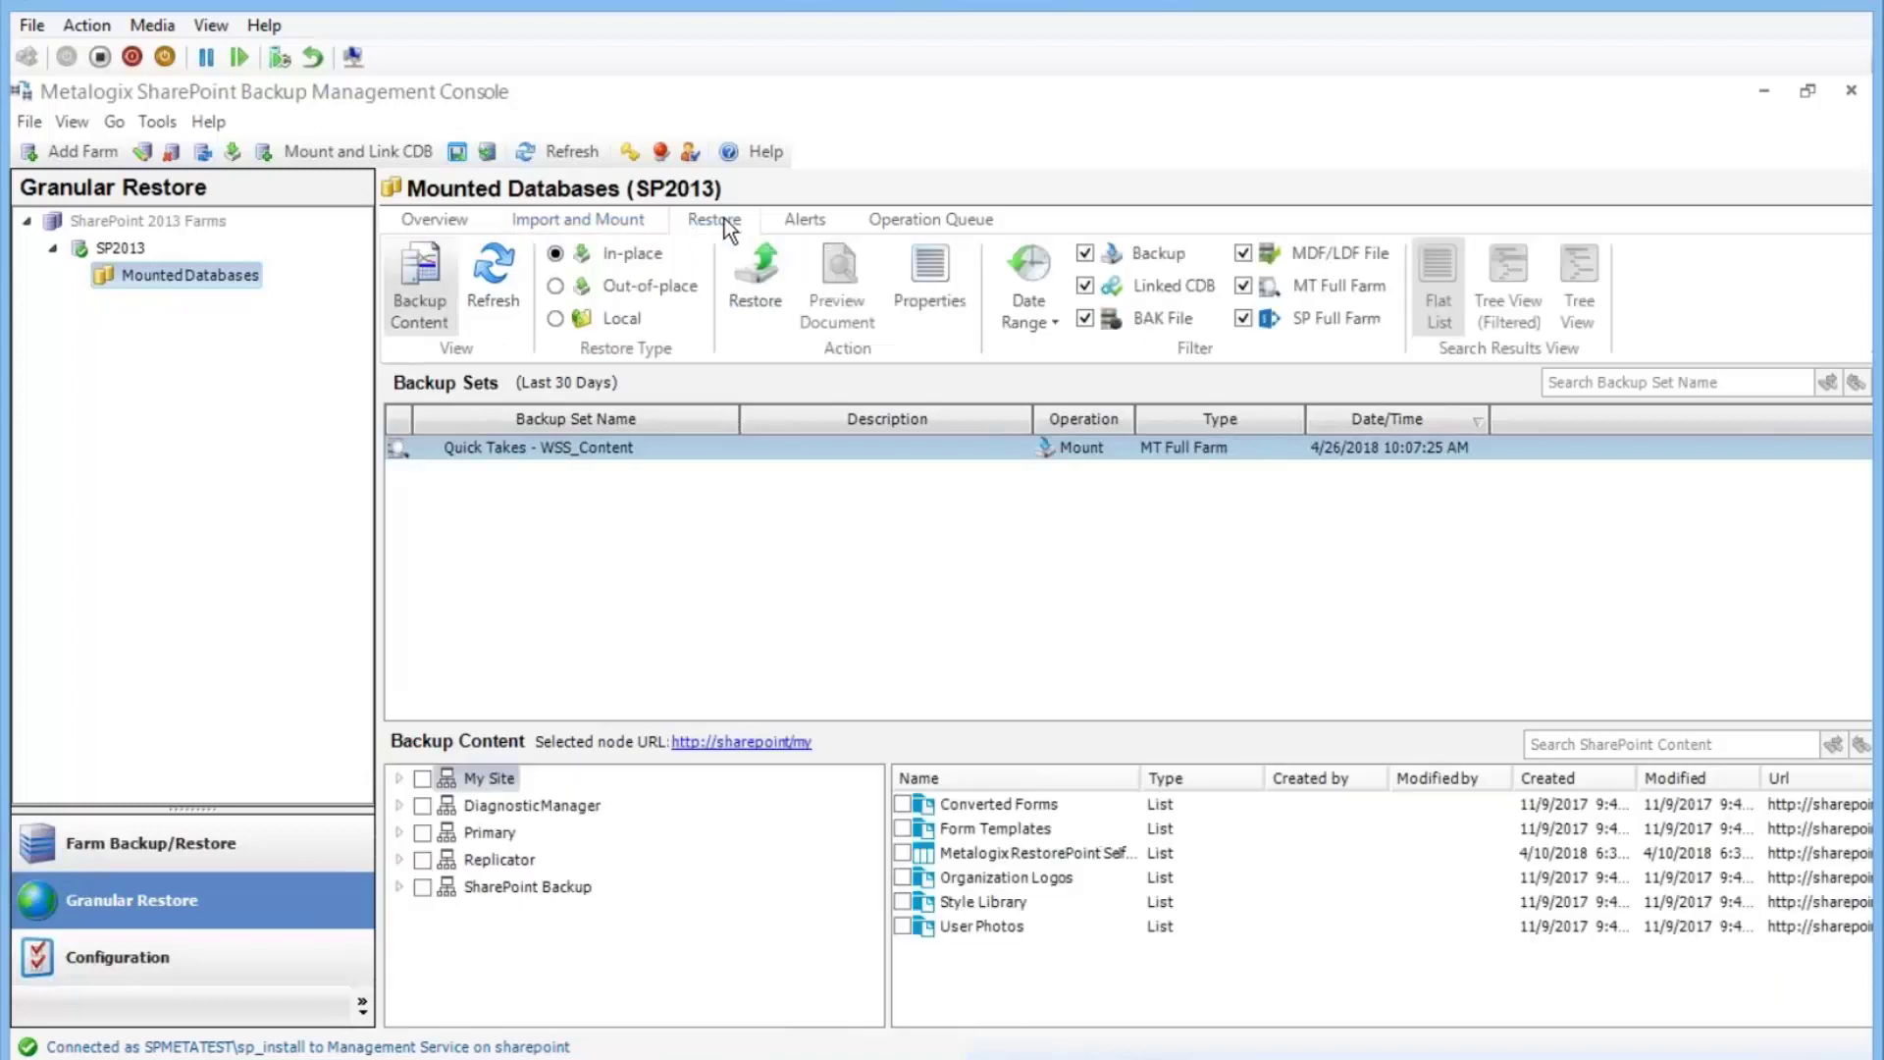
{"action": "left_click", "coordinate": [551, 221]}
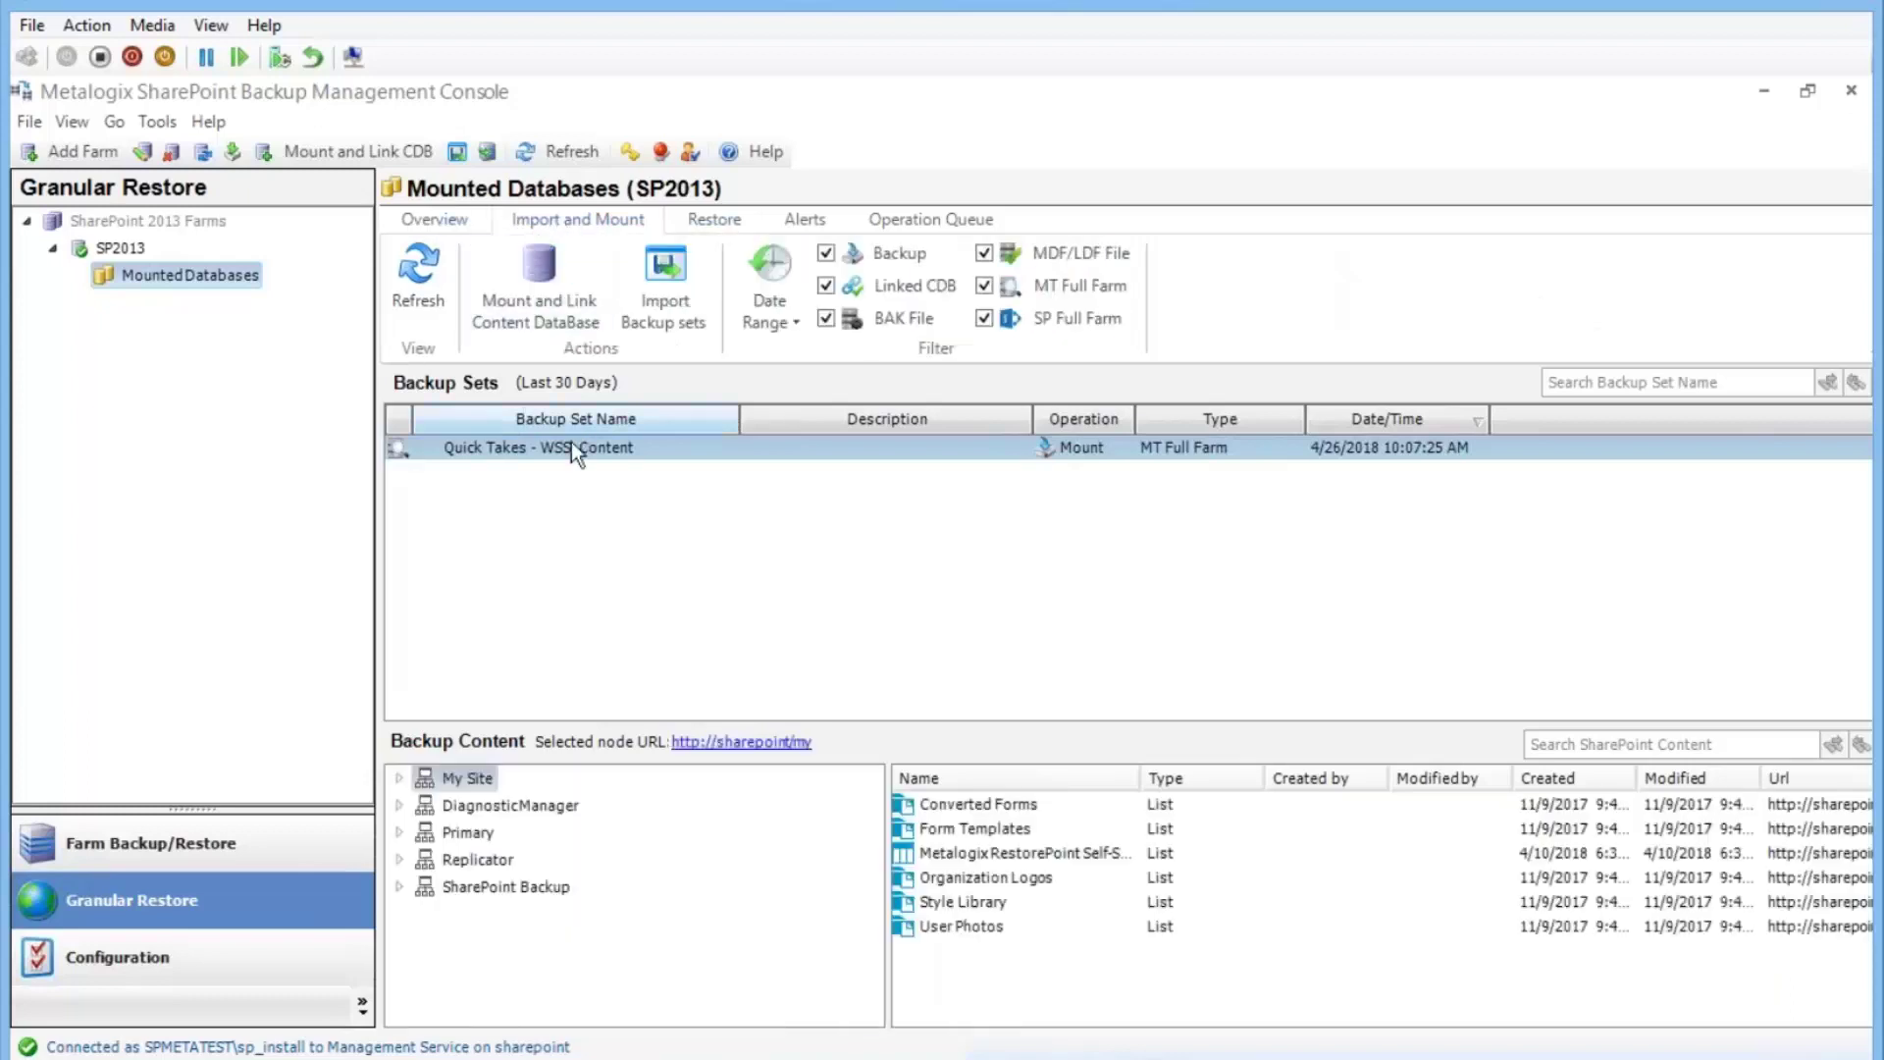
{"action": "left_click", "coordinate": [442, 220]}
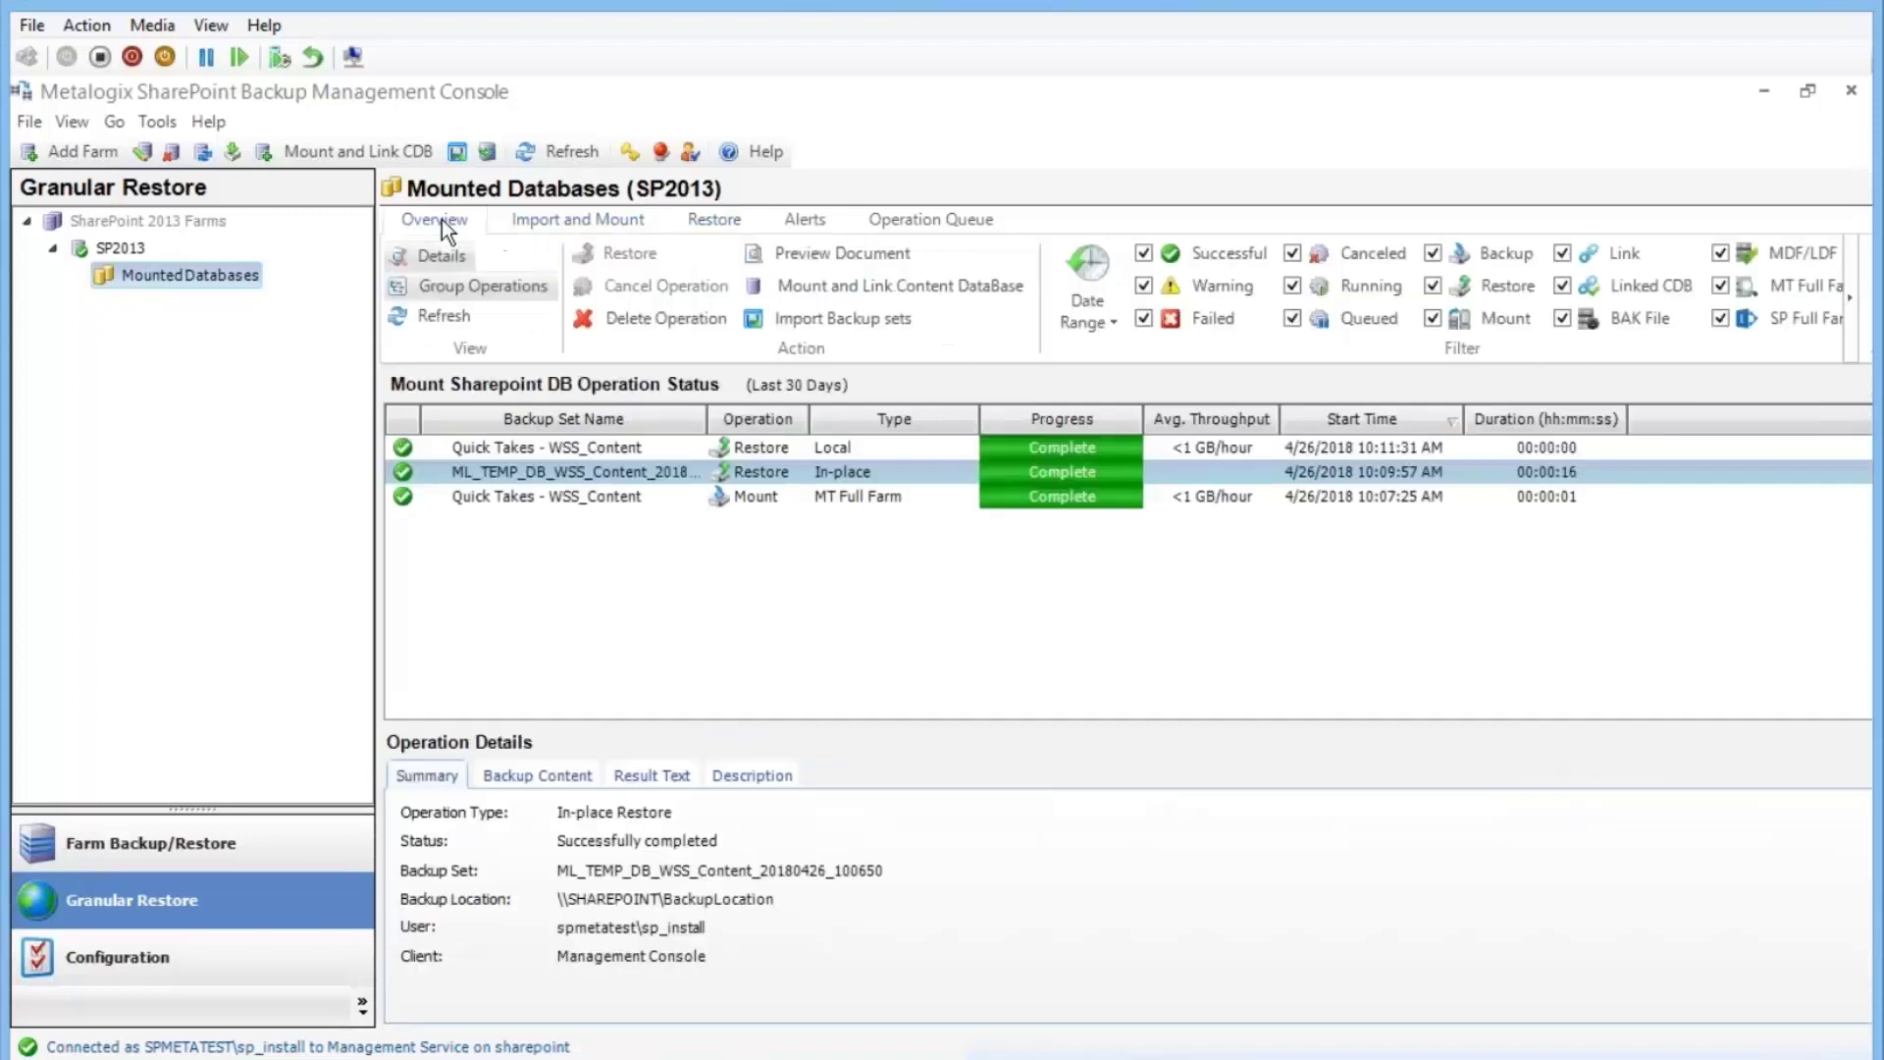
{"action": "left_click", "coordinate": [569, 496]}
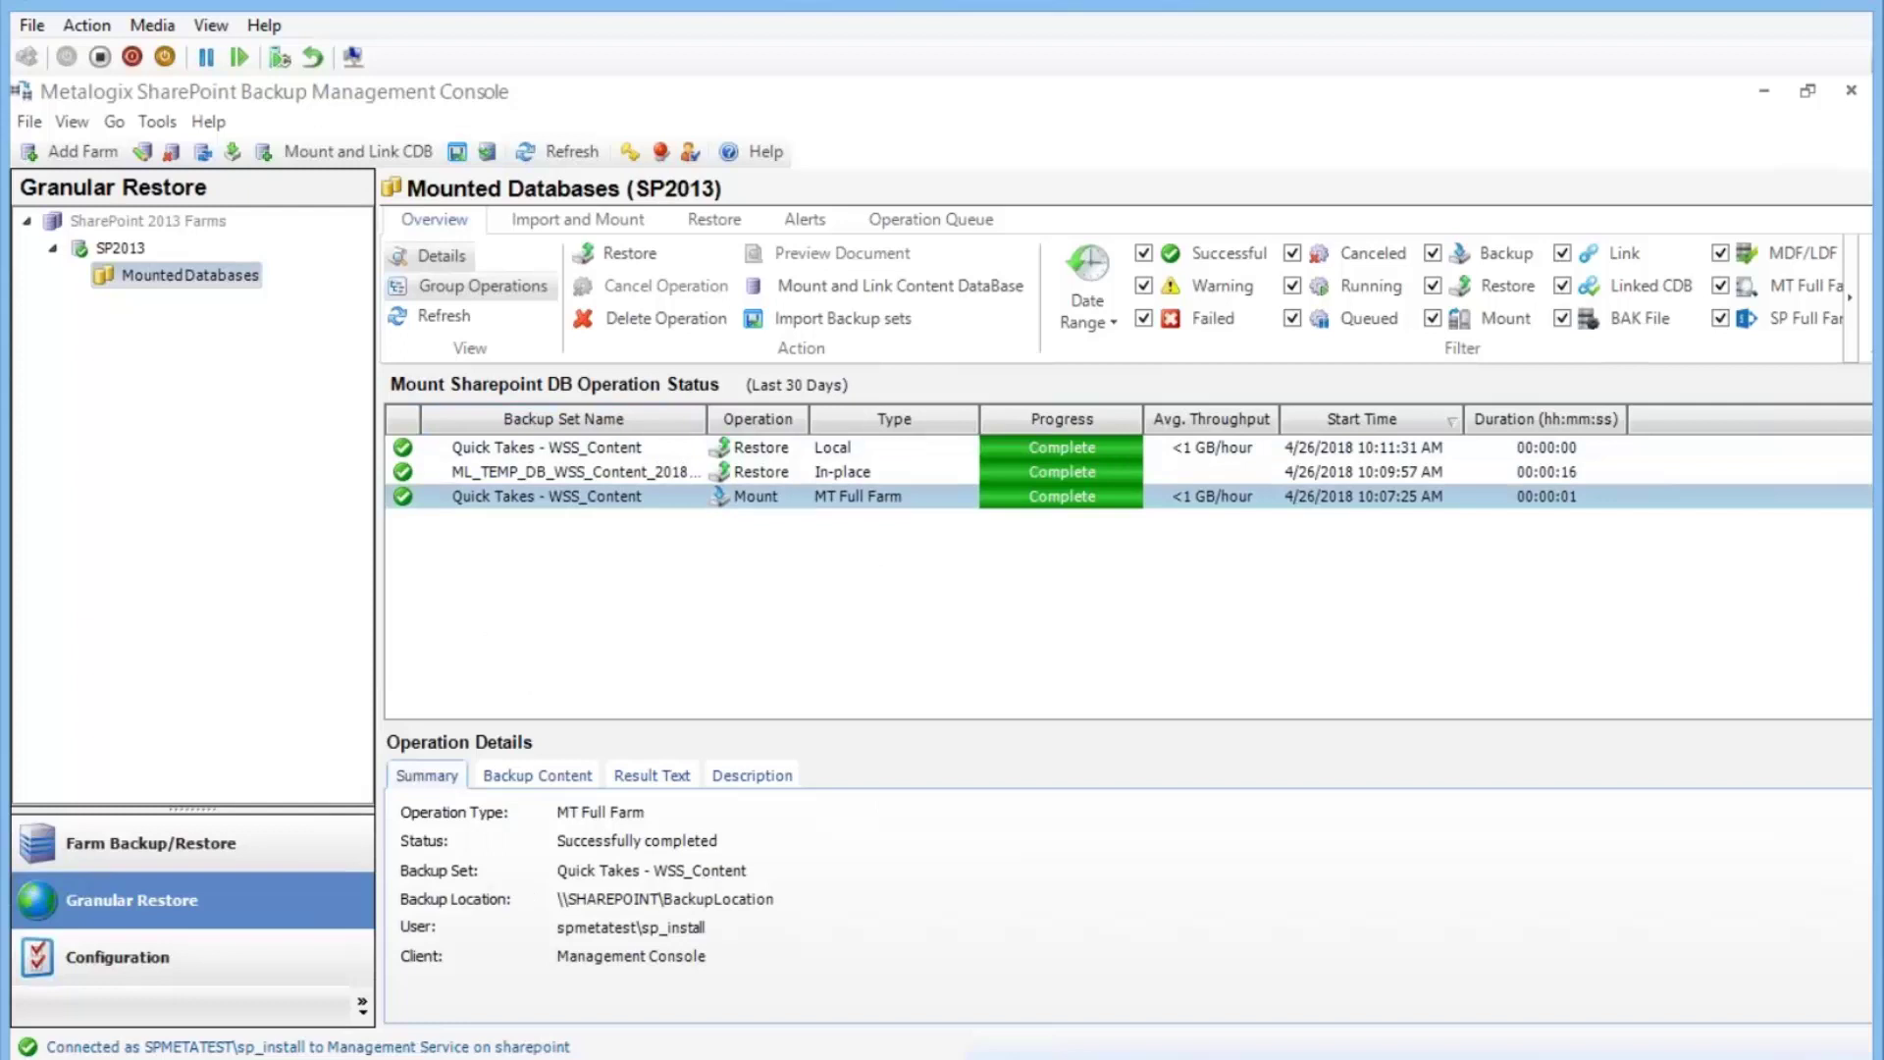
{"action": "key", "text": "alt+Tab"}
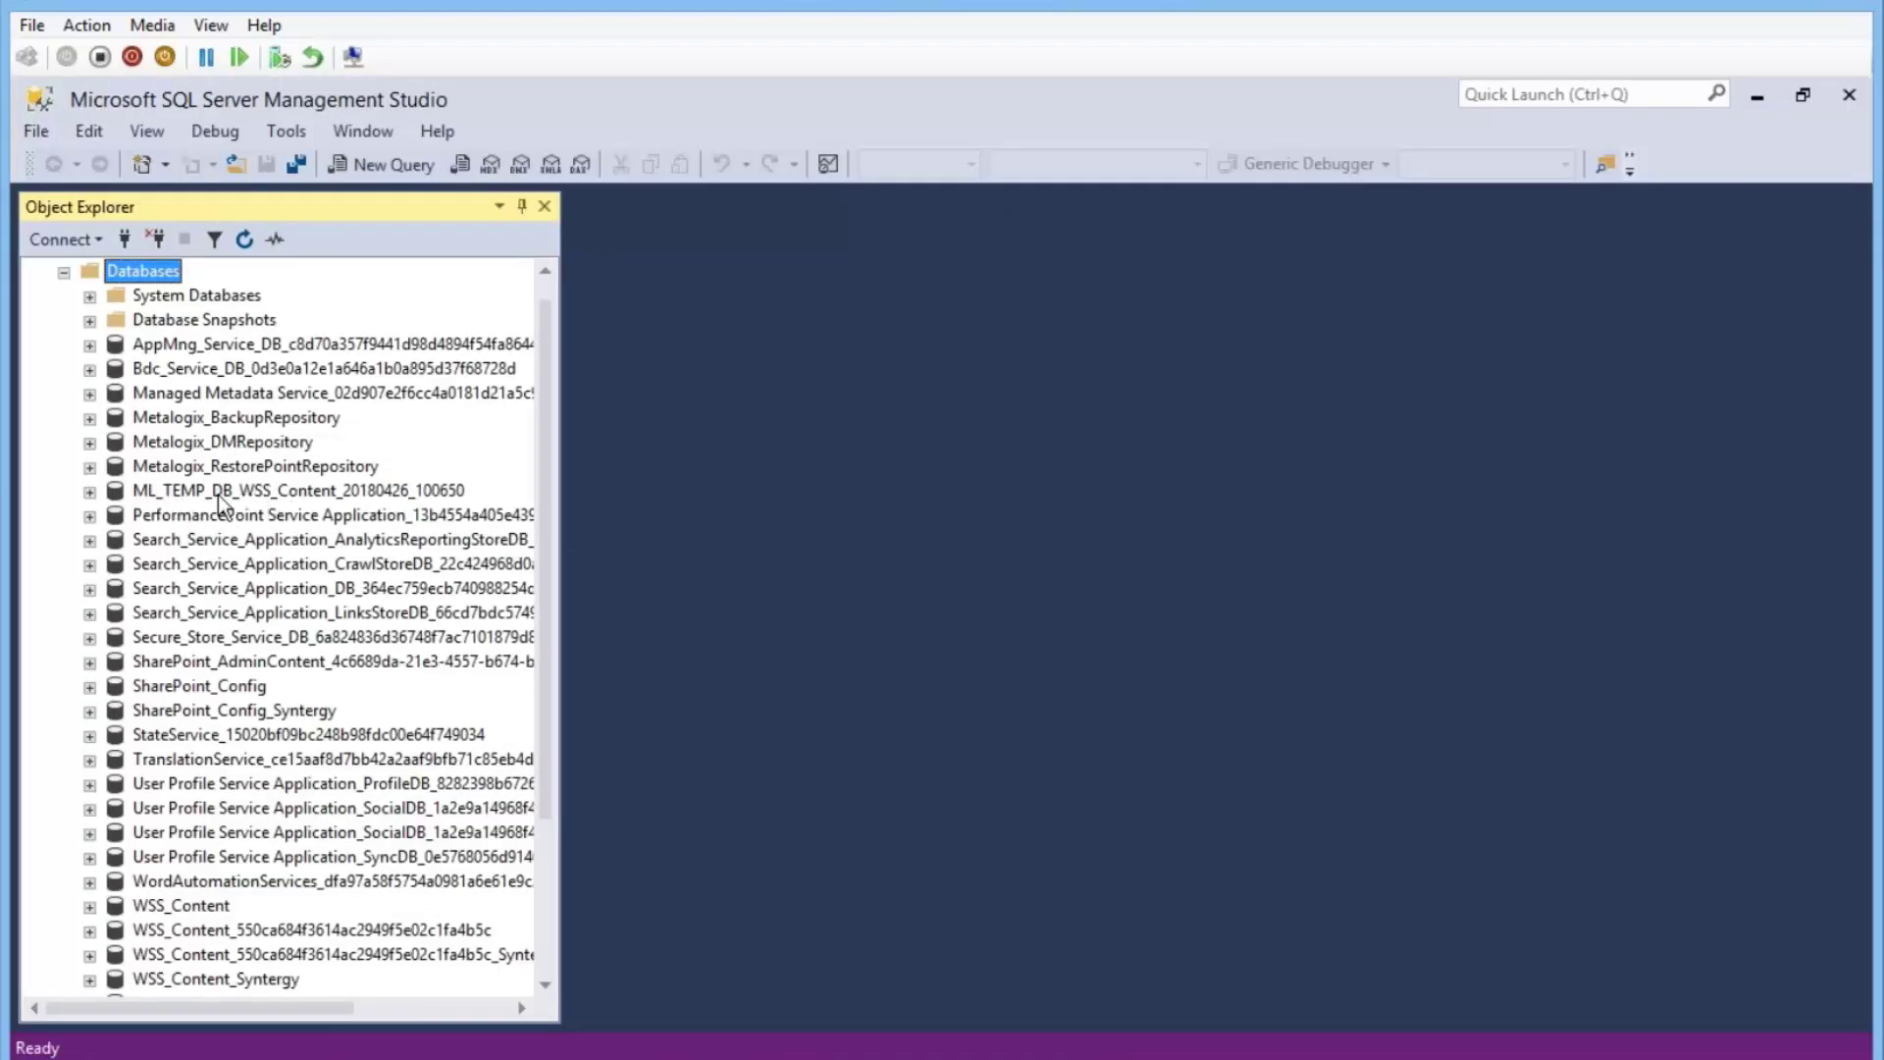
{"action": "key", "text": "alt+Tab"}
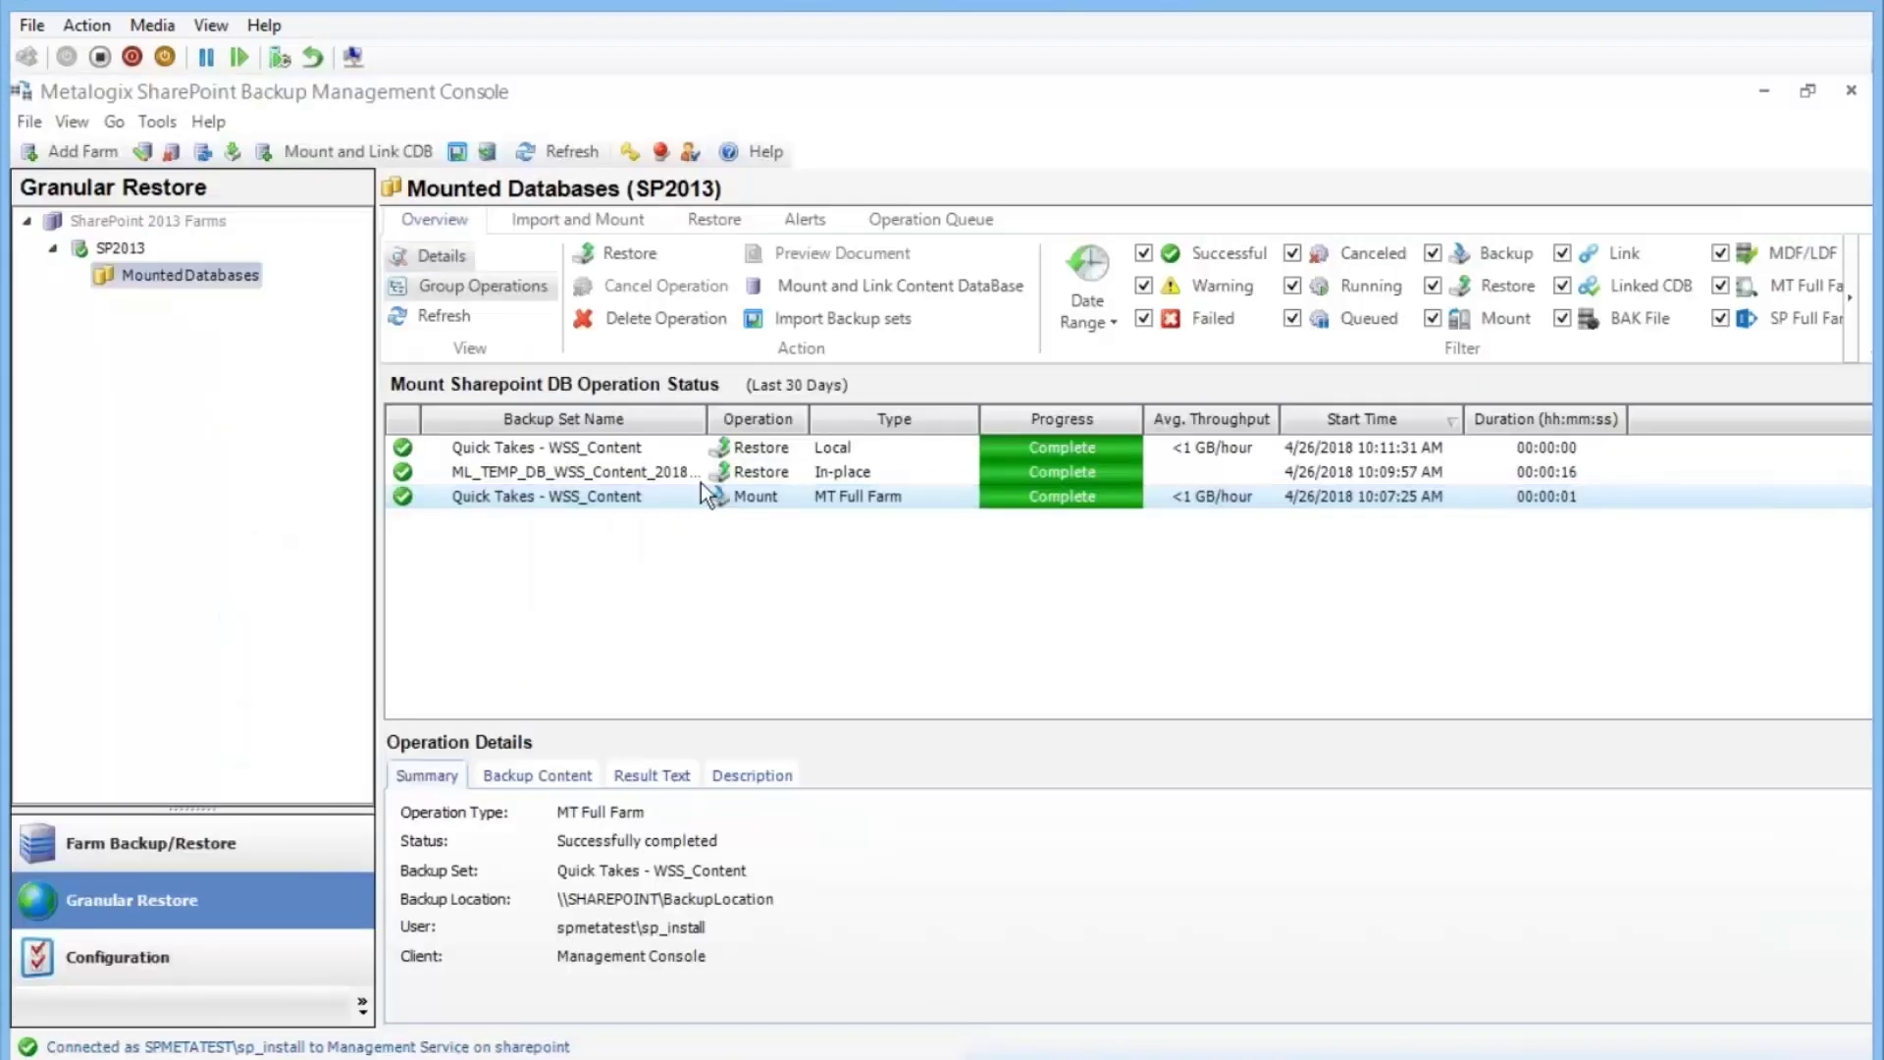
{"action": "left_click", "coordinate": [634, 319]}
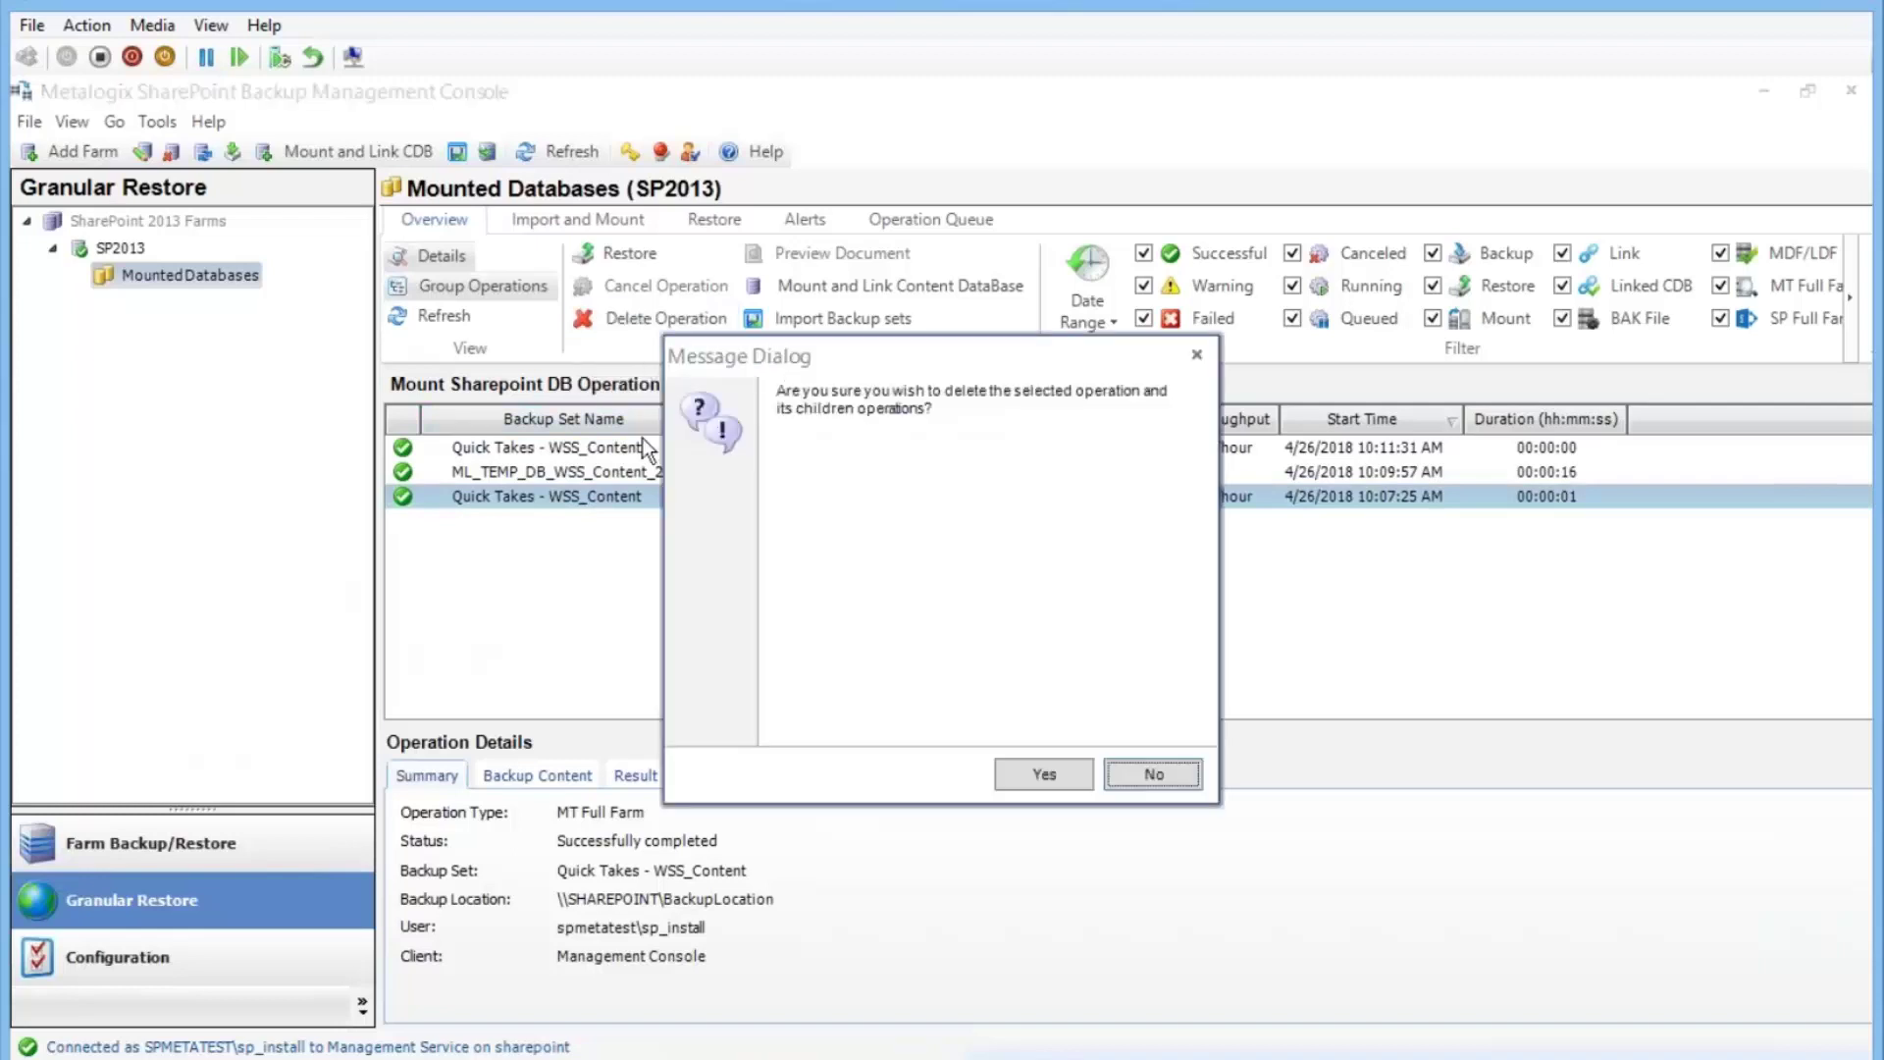
{"action": "left_click", "coordinate": [1044, 774]}
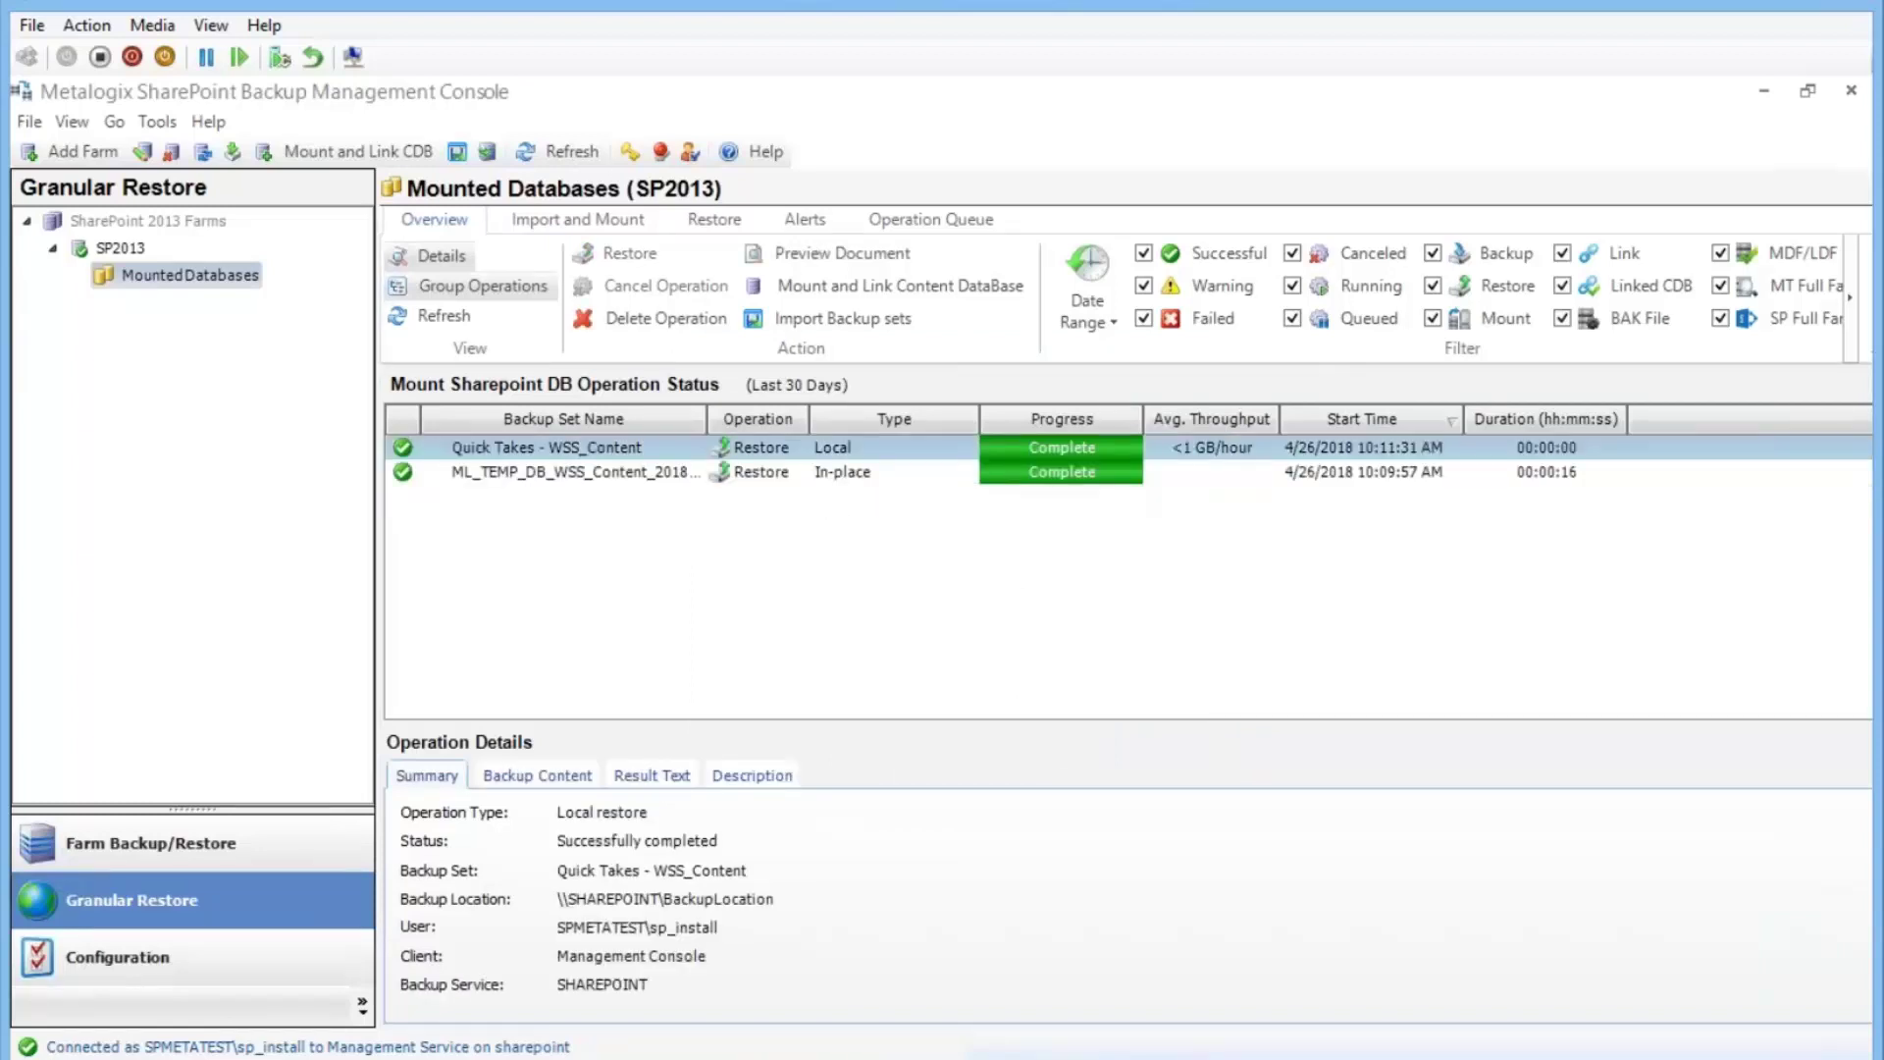
Step: Switch to SQL Server Management Studio and refresh the Databases list to check that the temporary WSS_Content database is gone
{"action": "key", "text": "alt+Tab"}
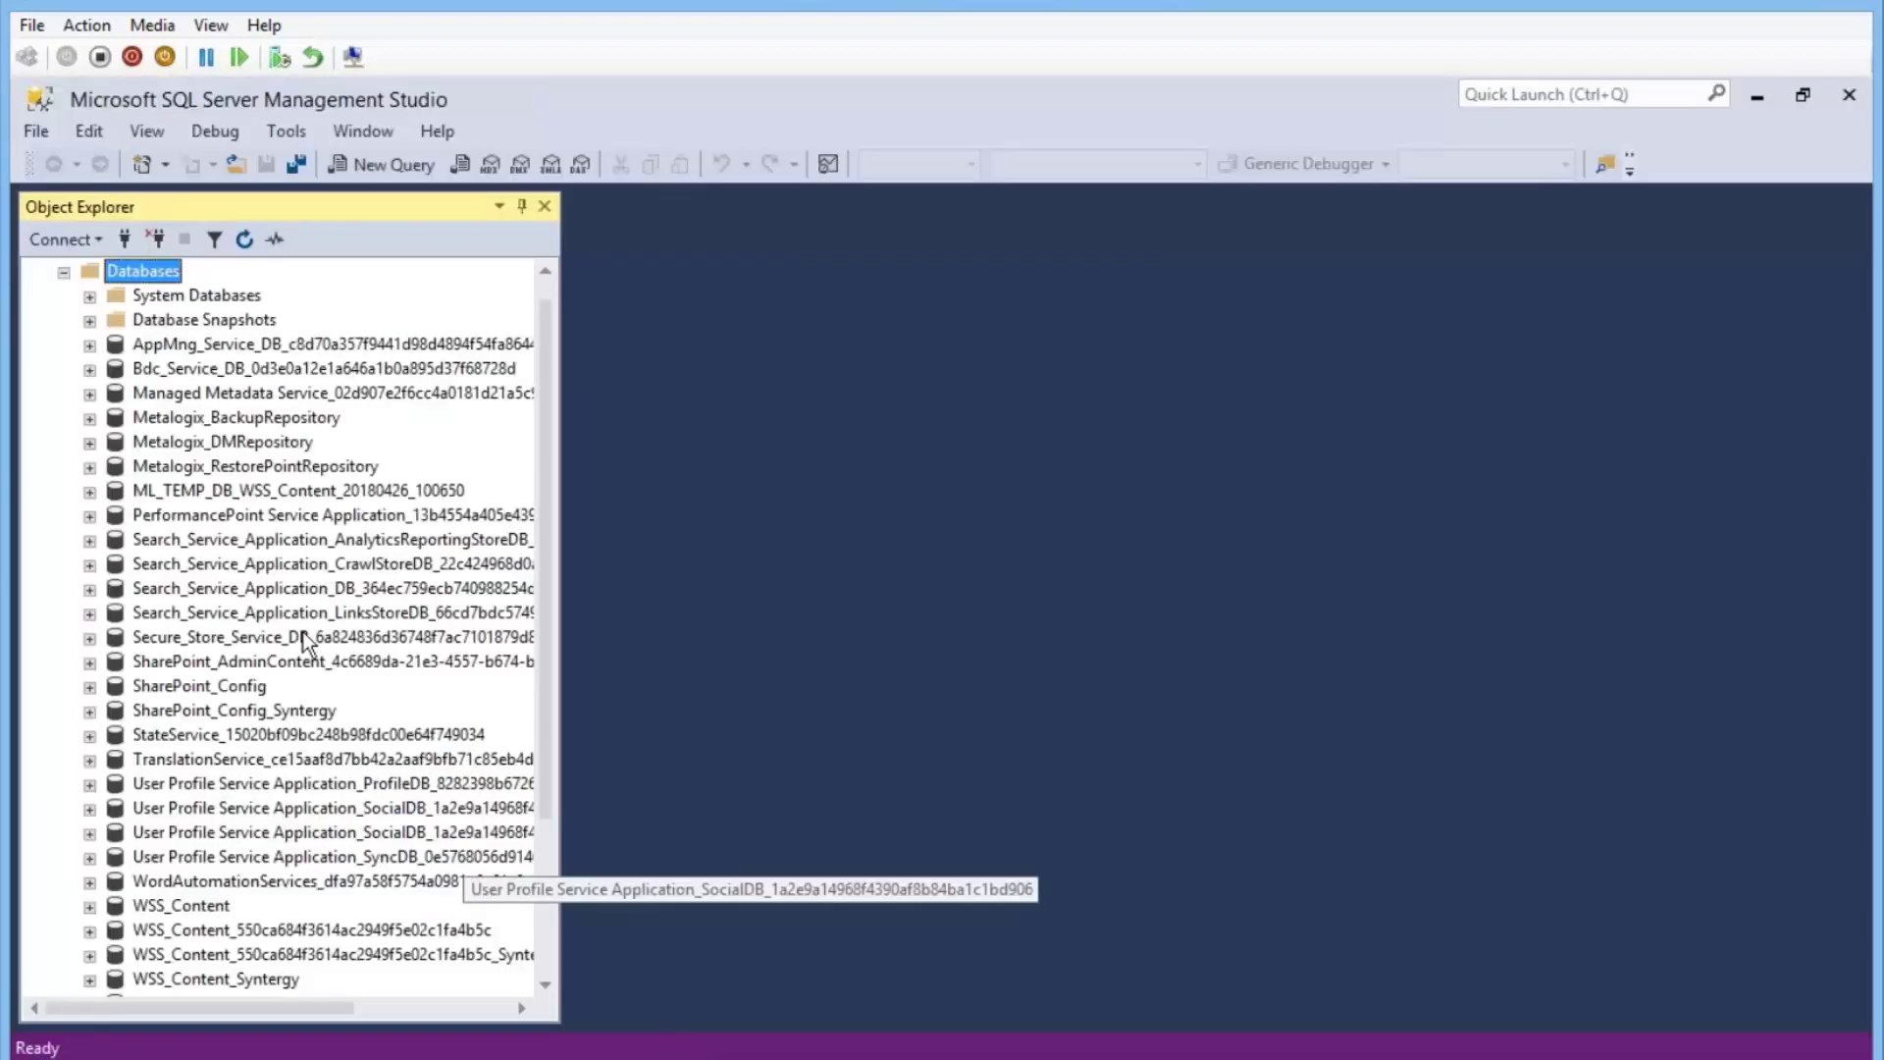
{"action": "right_click", "coordinate": [150, 275]}
{"action": "left_click", "coordinate": [294, 599]}
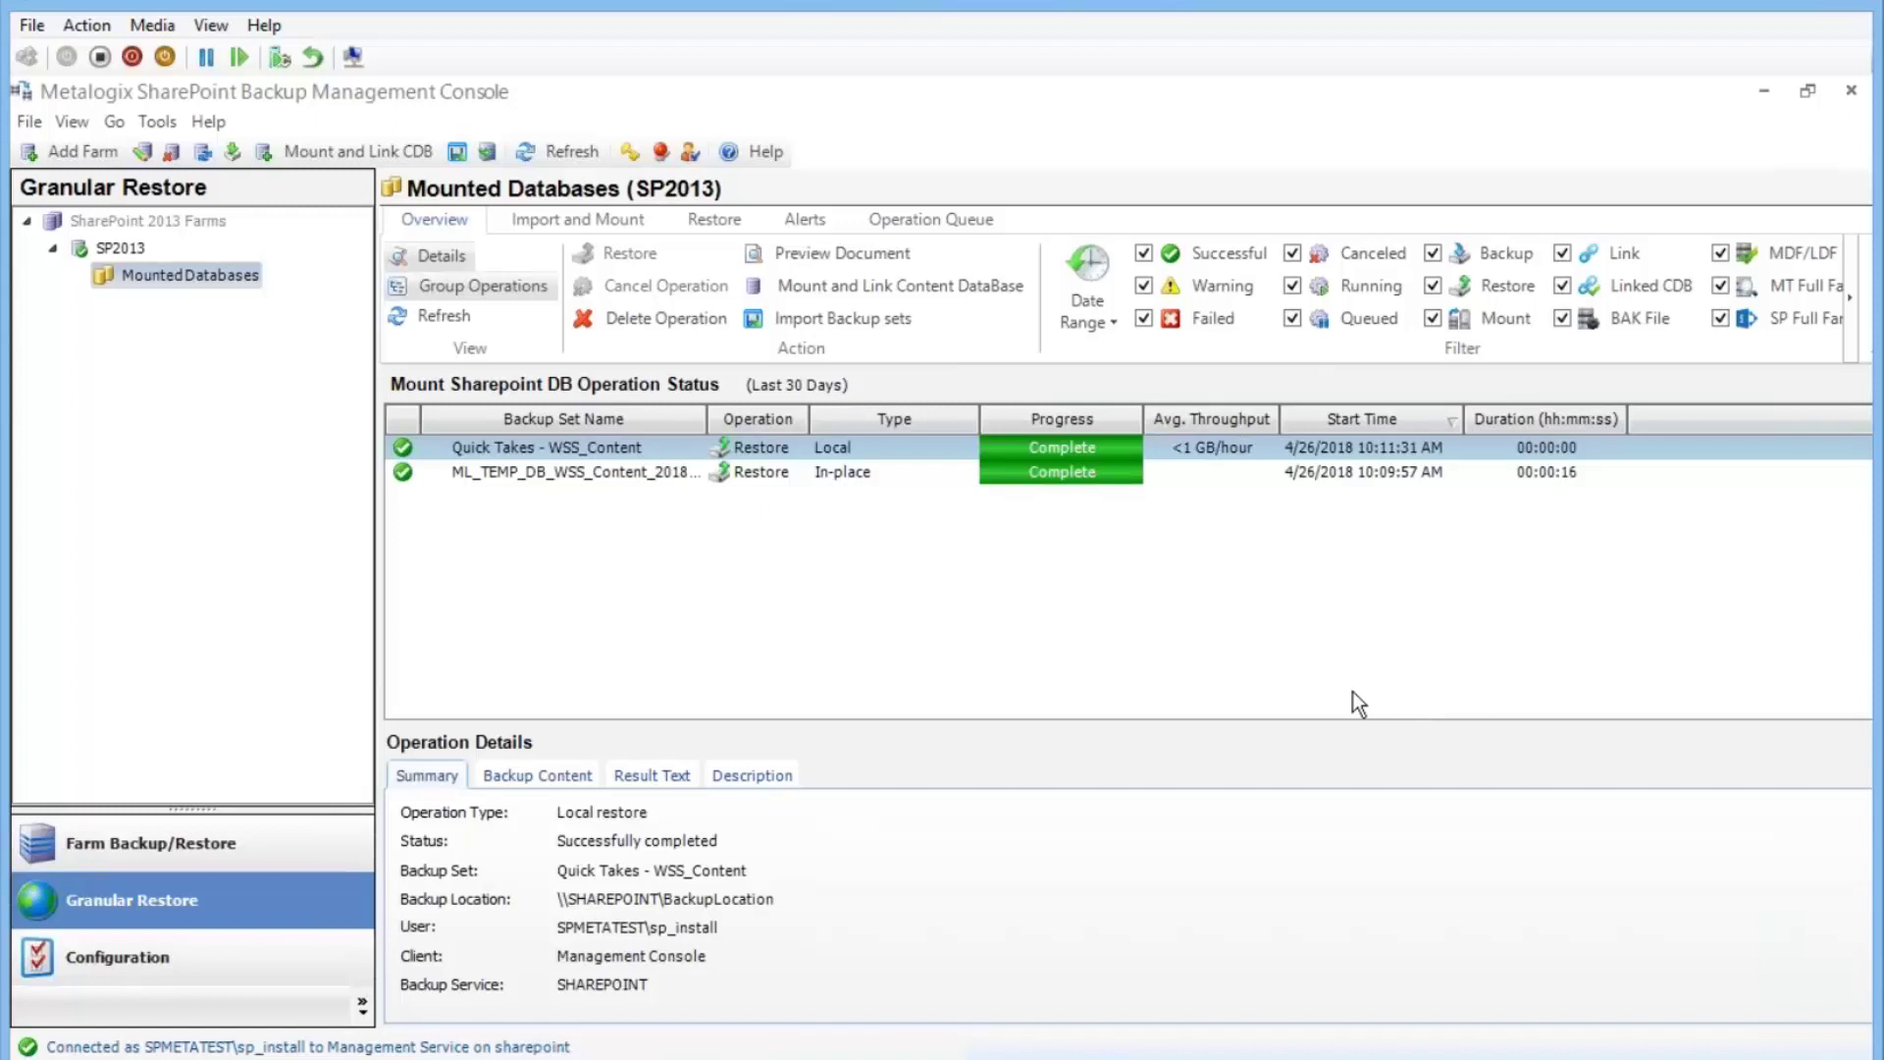
Step: In the SharePoint Backup console, review the mount wizard's SQL Server Backup (BAK) File route up to the import options, cancel it, and view the restore options
{"action": "left_click", "coordinate": [581, 220]}
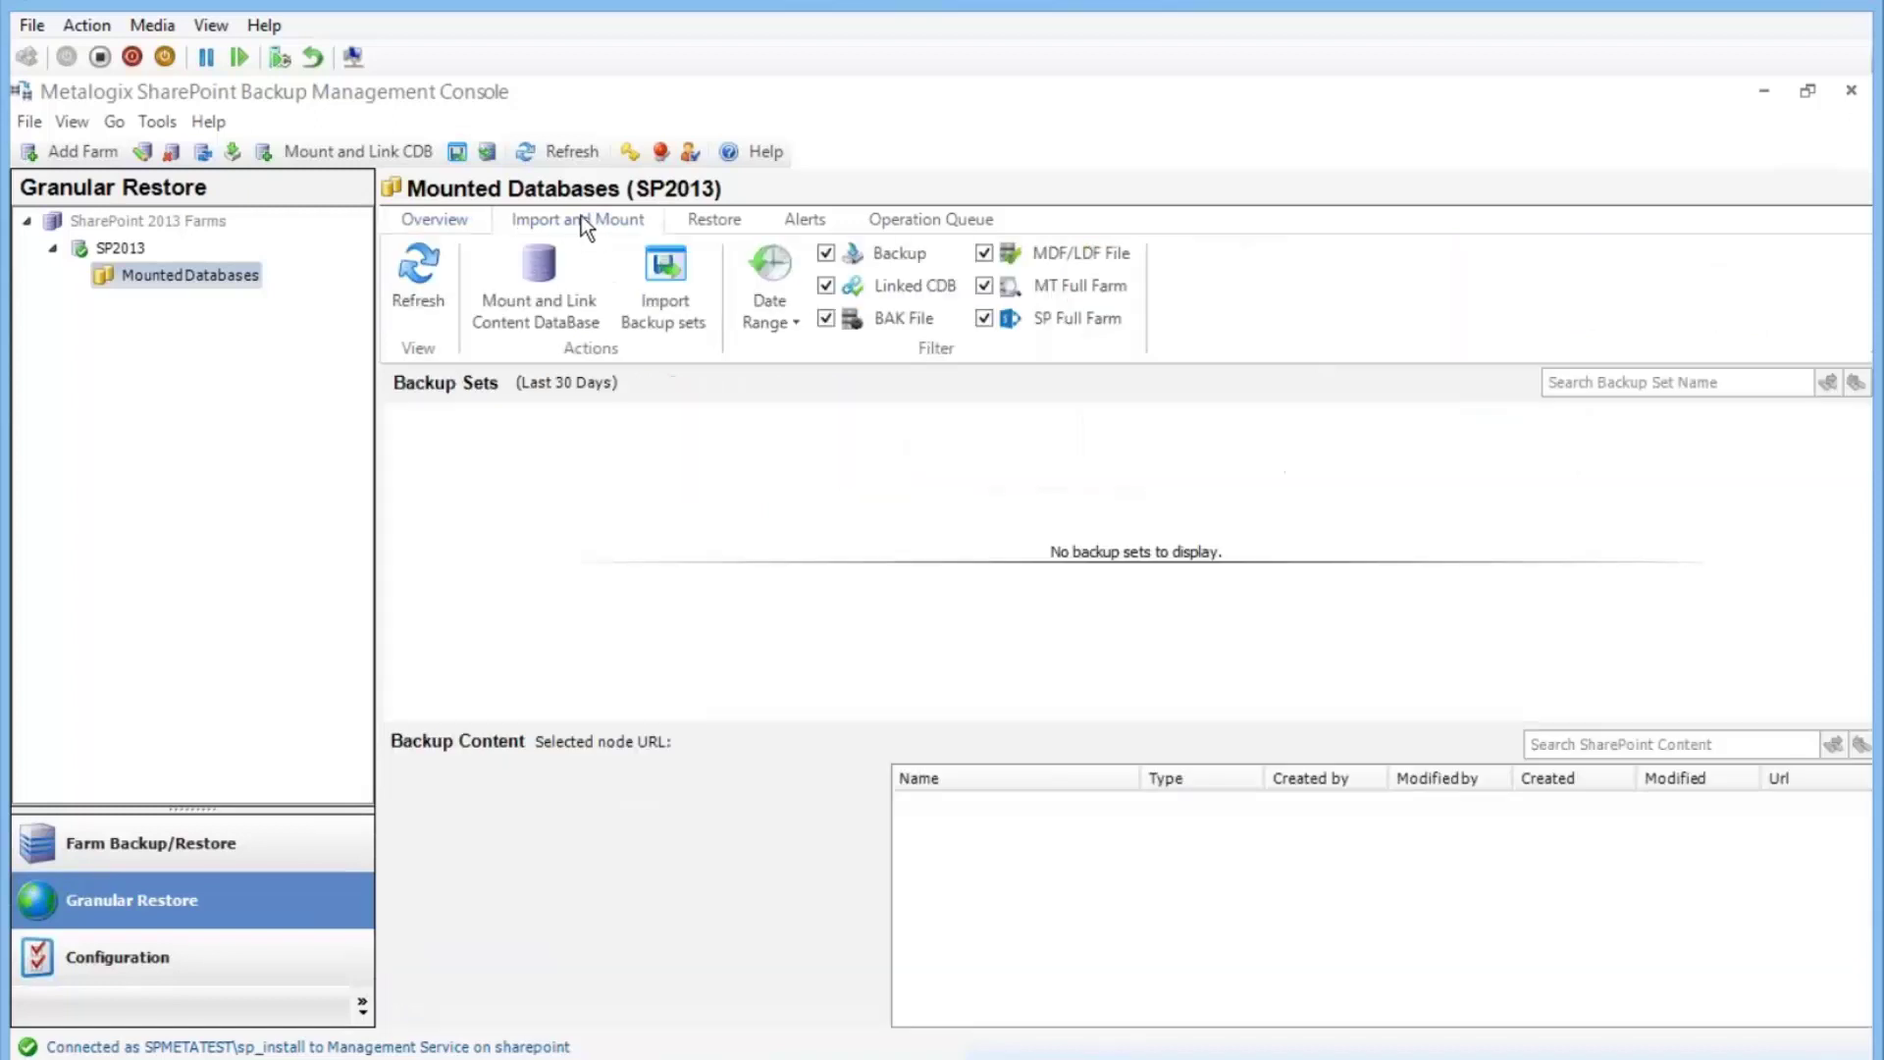
{"action": "left_click", "coordinate": [529, 315]}
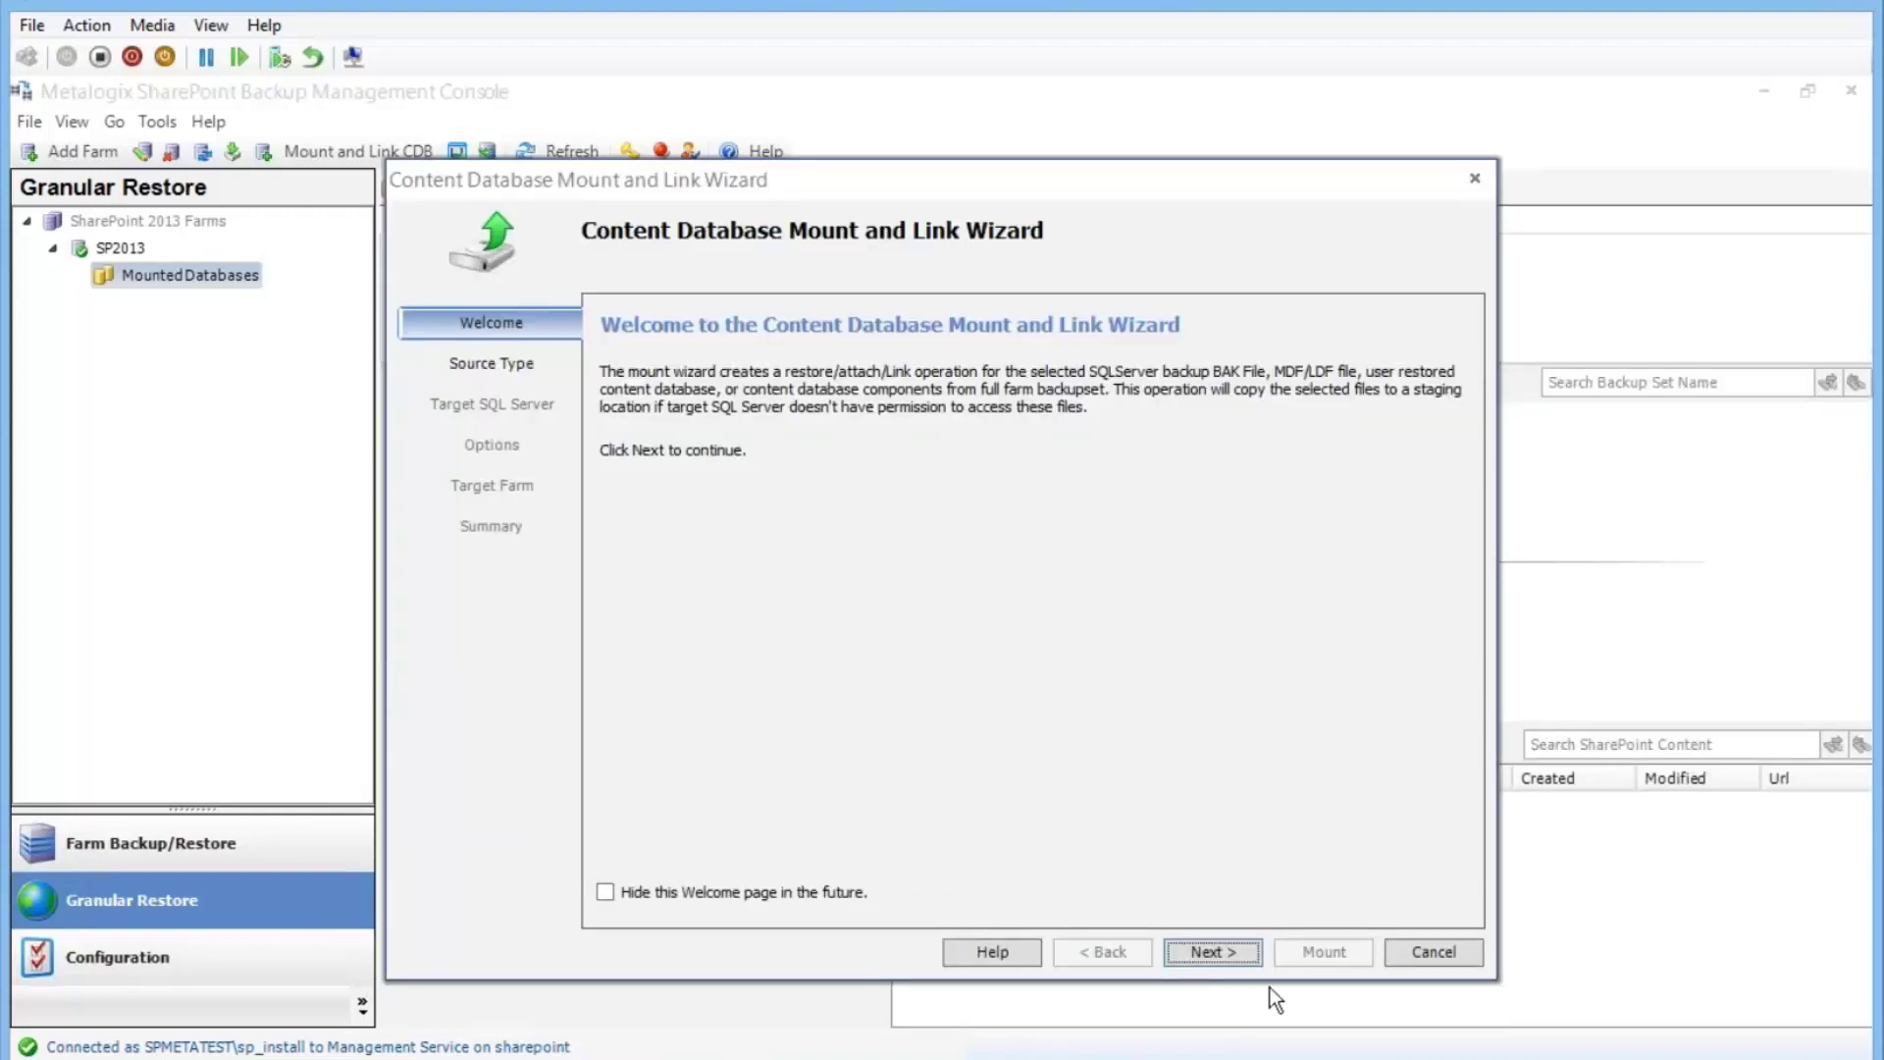
{"action": "left_click", "coordinate": [1221, 957]}
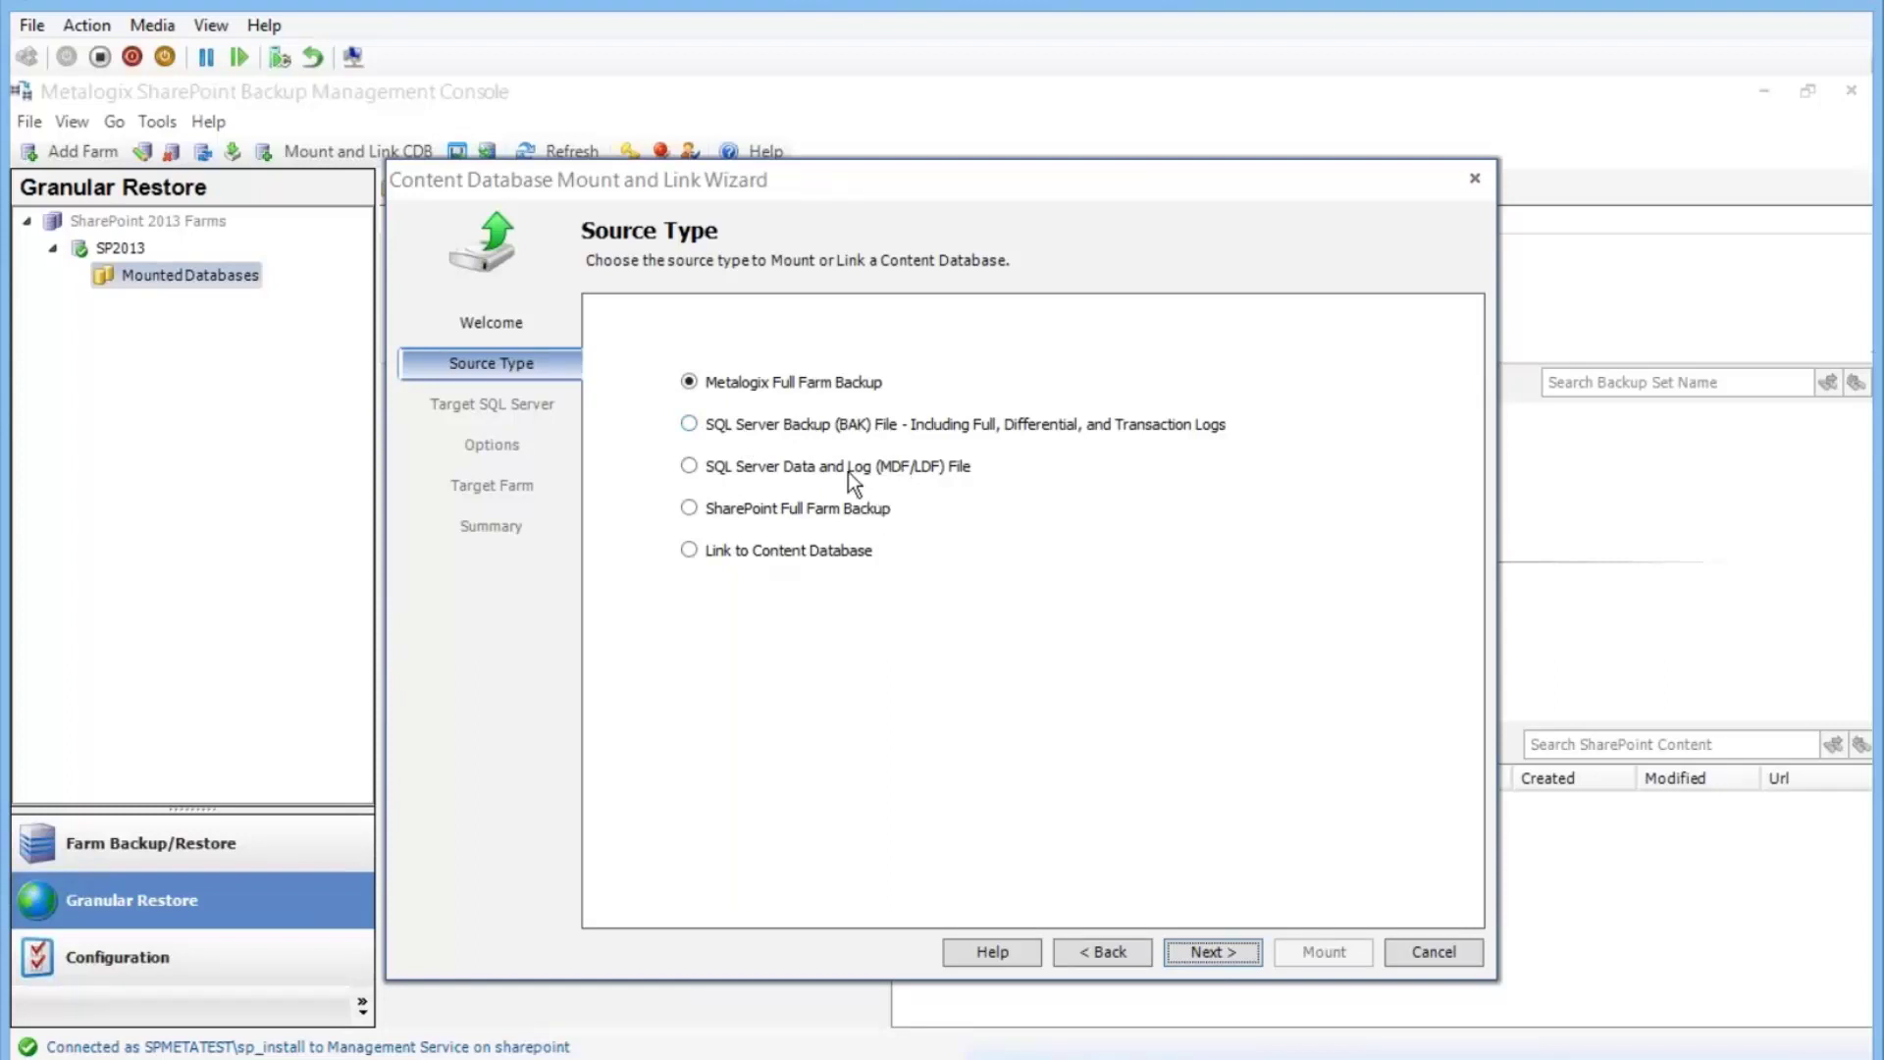
{"action": "left_click", "coordinate": [723, 425]}
{"action": "left_click", "coordinate": [1226, 950]}
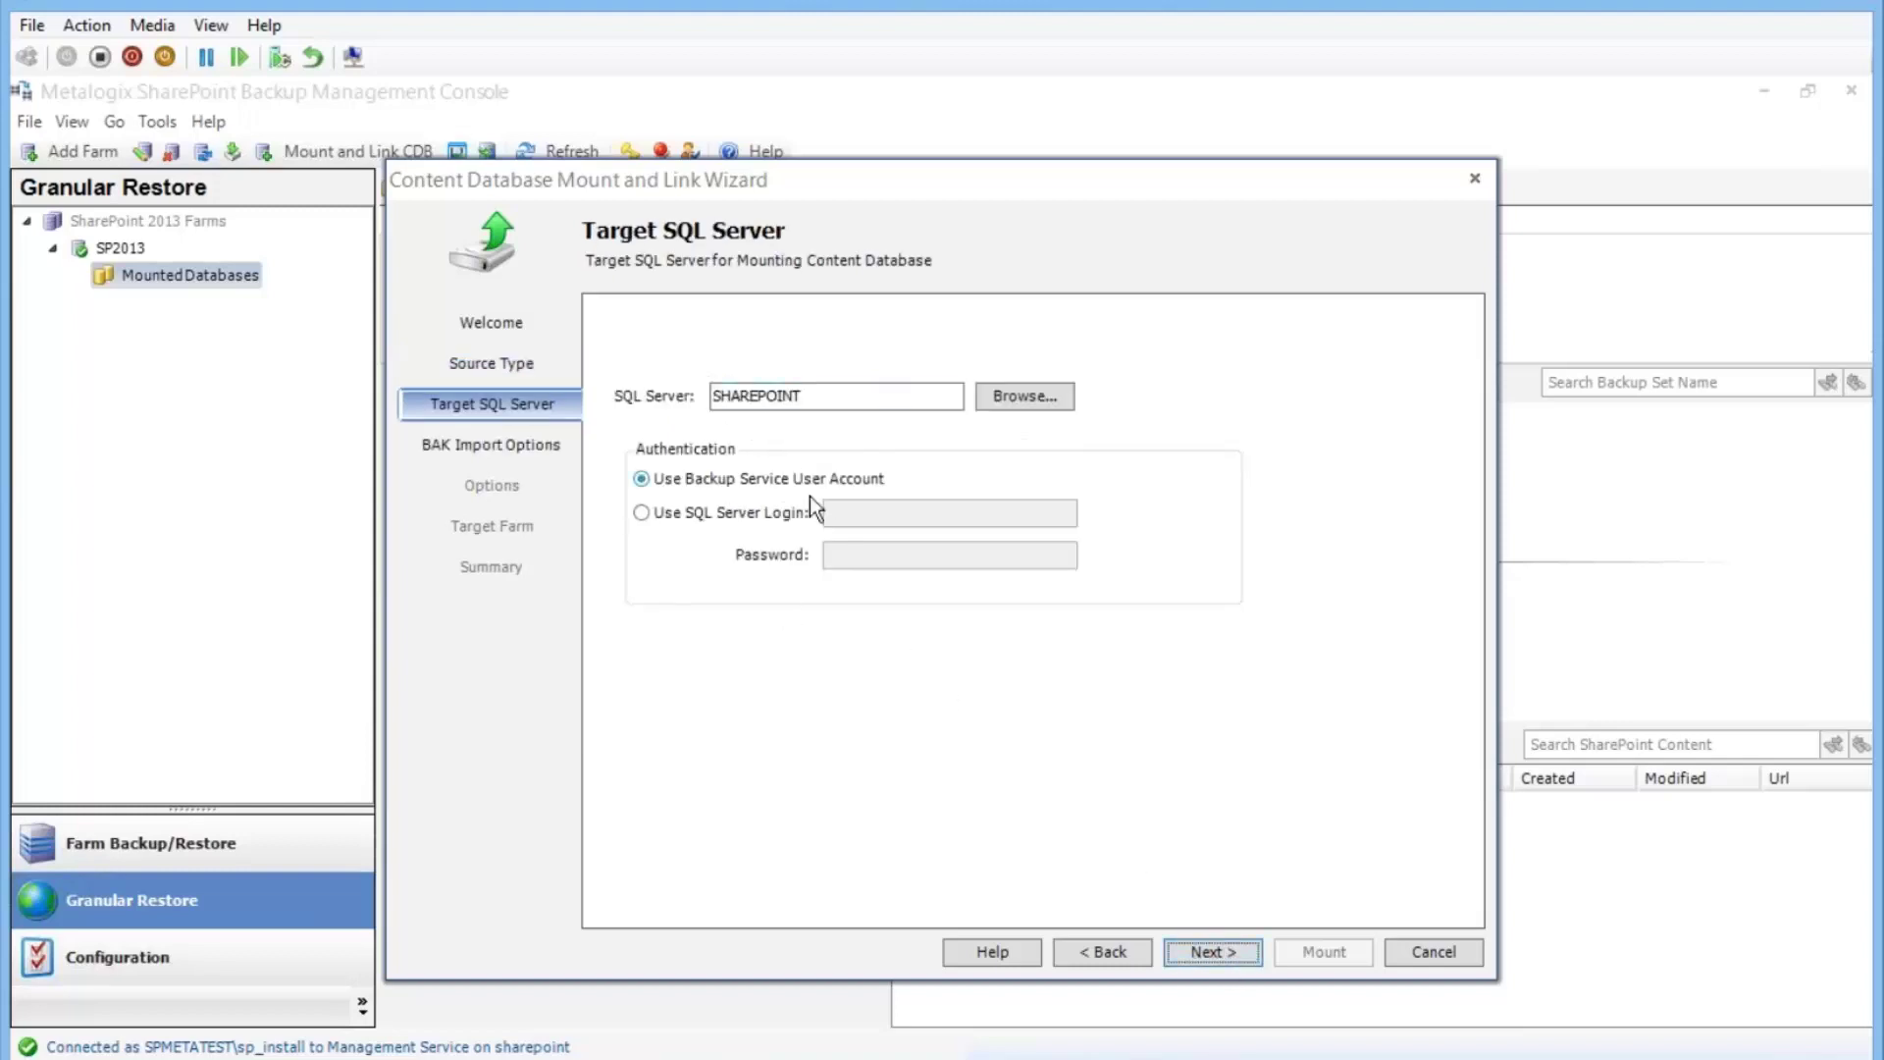
{"action": "left_click", "coordinate": [1216, 959]}
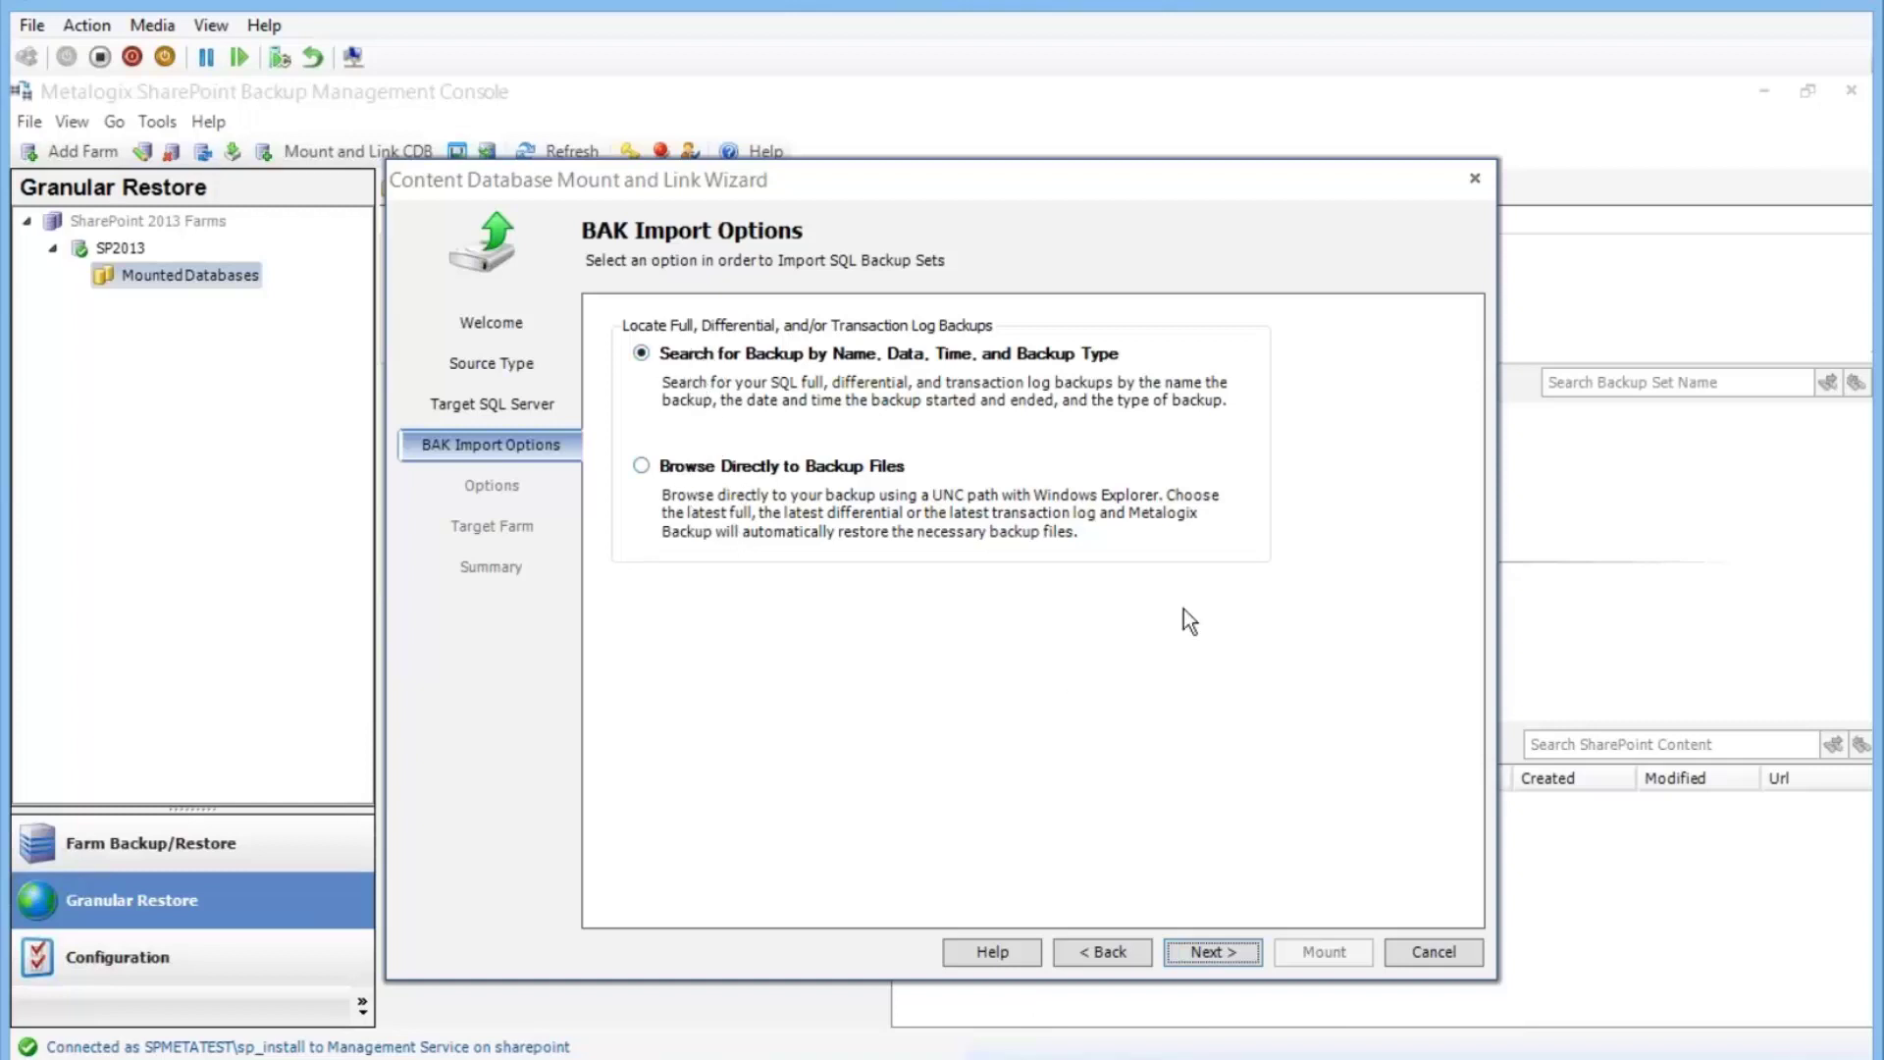
{"action": "left_click", "coordinate": [1423, 954]}
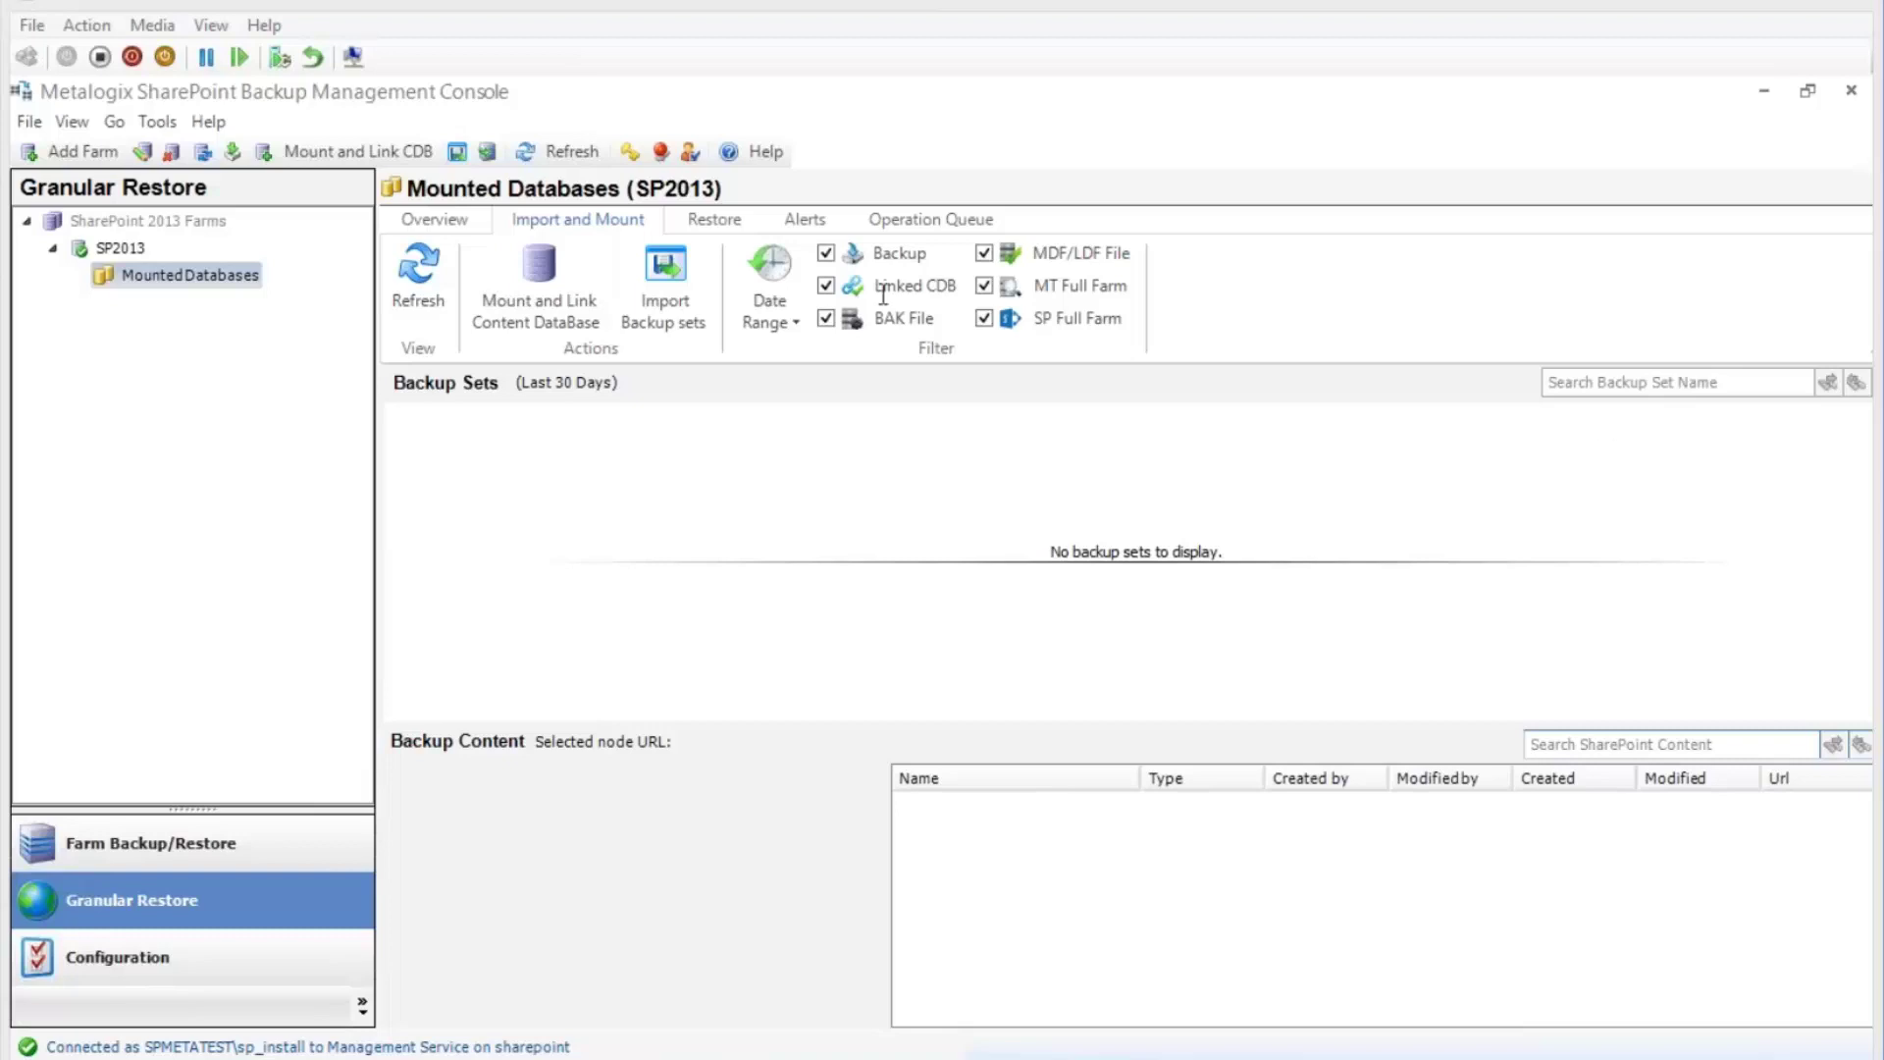
{"action": "left_click", "coordinate": [715, 219]}
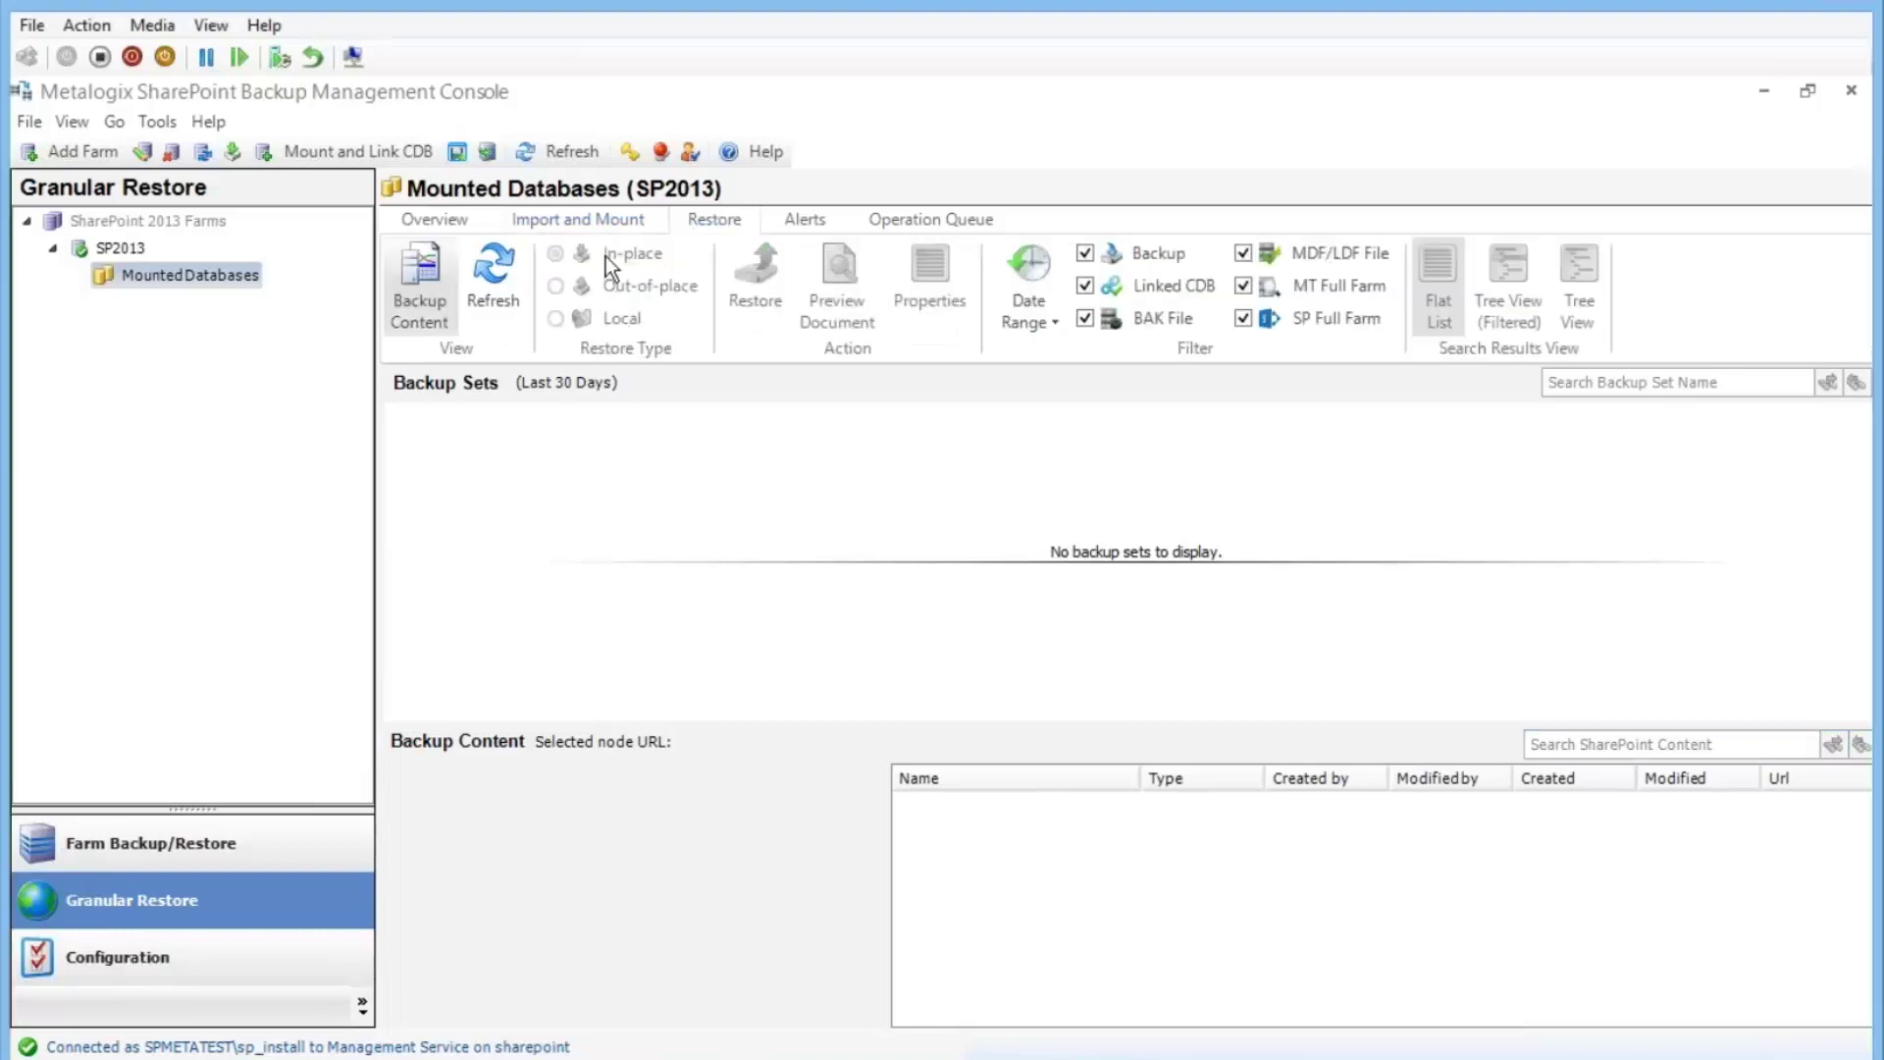